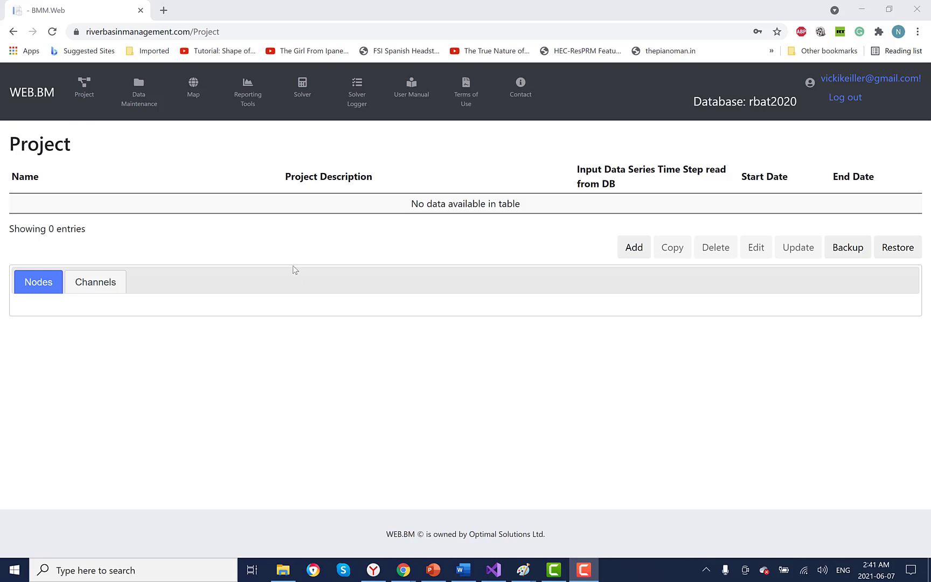
# Step: In a new tab, load the copied data.world link for the Red Deer River routing tests zip
pyautogui.click(163, 10)
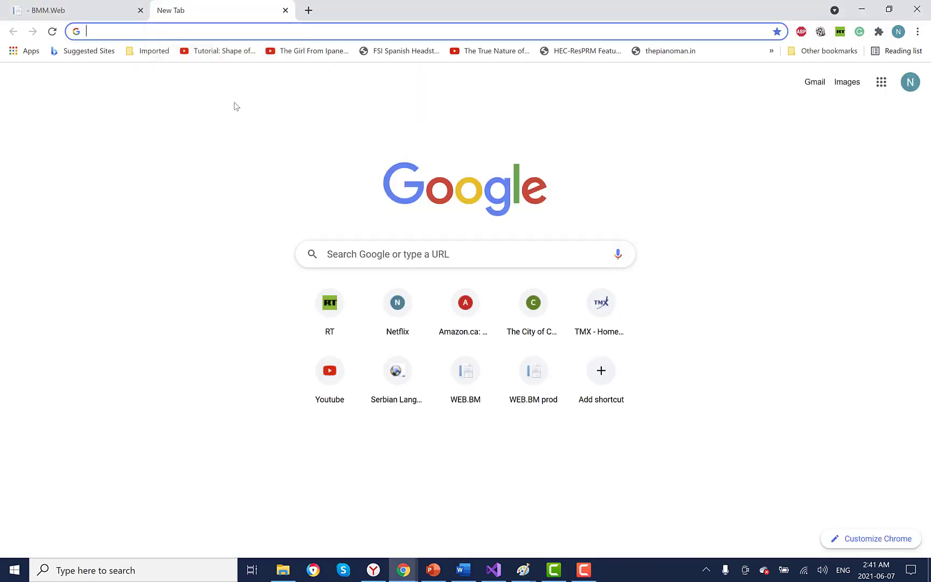
pyautogui.rightClick(95, 32)
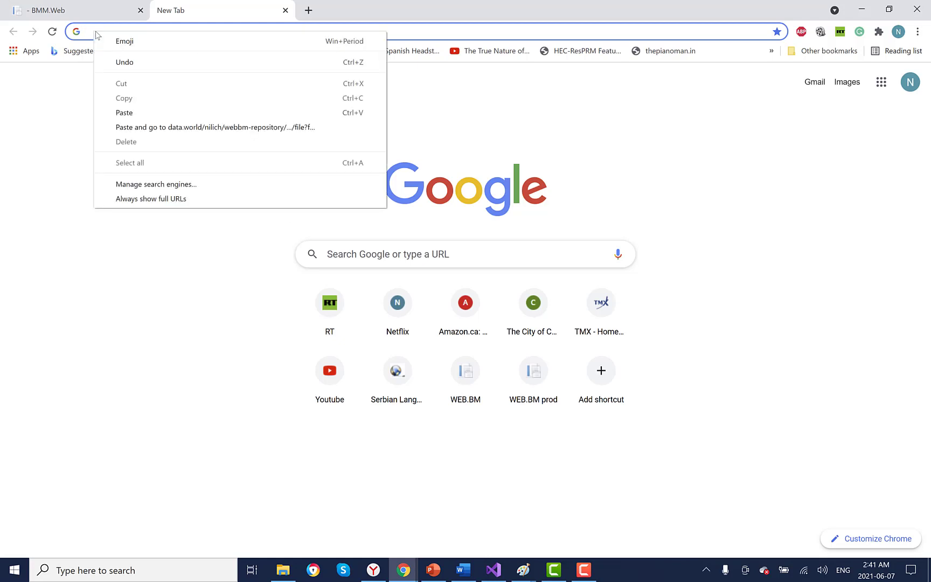
pyautogui.click(129, 112)
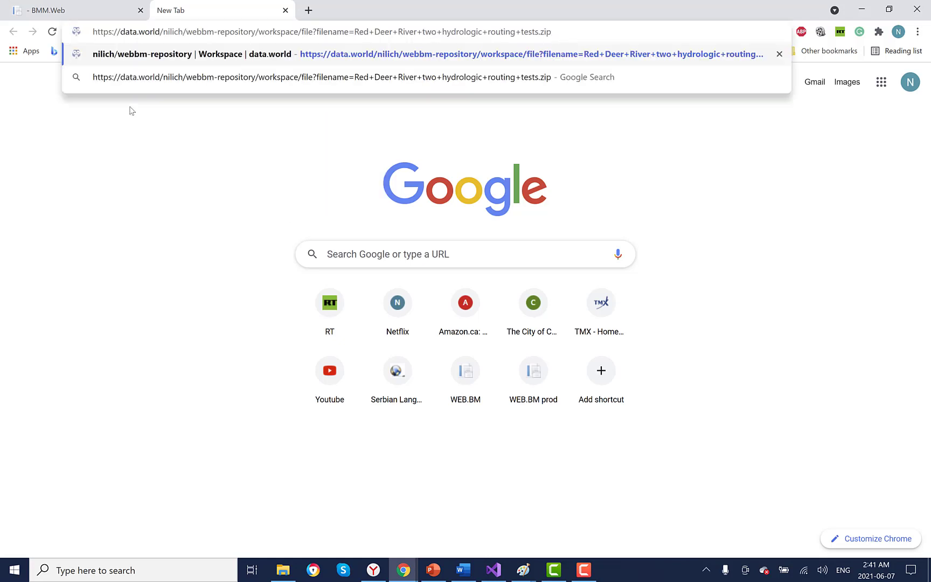
pyautogui.press('Return')
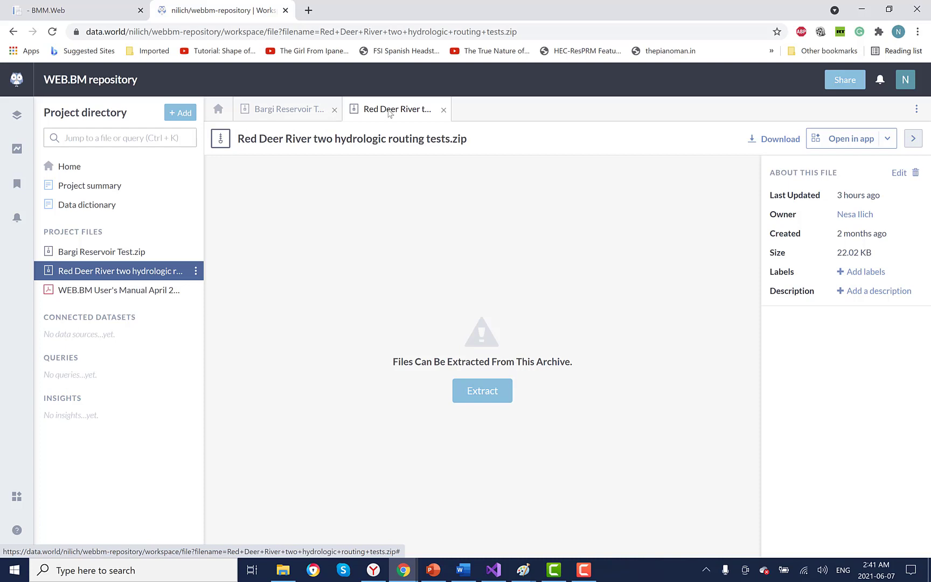
# Step: Download the 22.02 KB Red Deer River zip and switch back to the WEB.BM tab
pyautogui.click(779, 140)
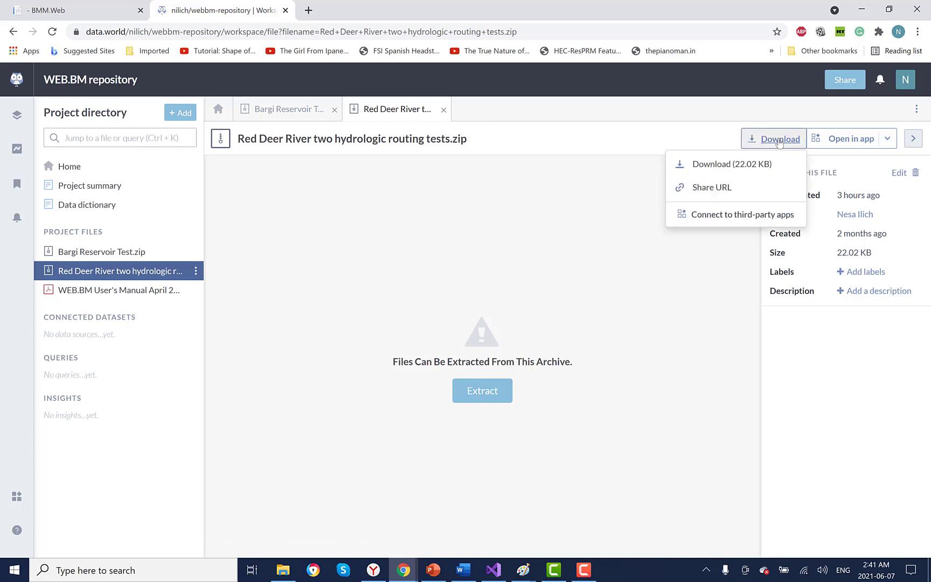
pyautogui.click(707, 169)
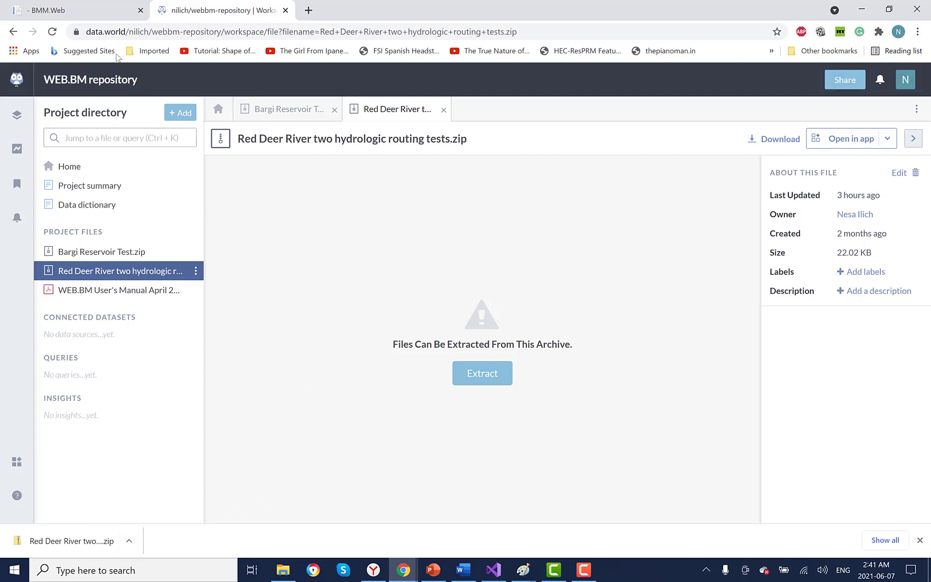
pyautogui.click(110, 15)
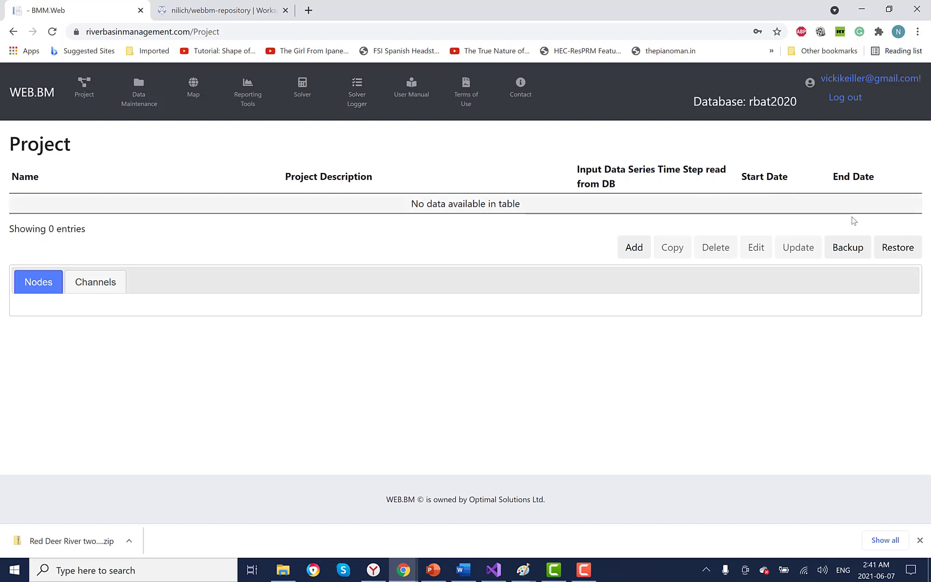
# Step: Restore a project from the downloaded Red Deer River two hydrologic routing tests.zip backup
pyautogui.click(898, 249)
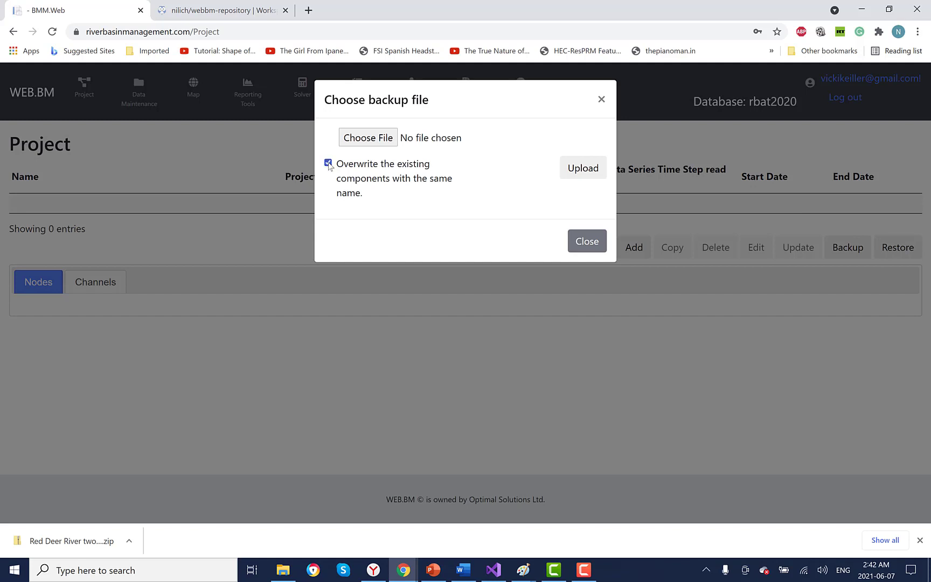
pyautogui.click(364, 139)
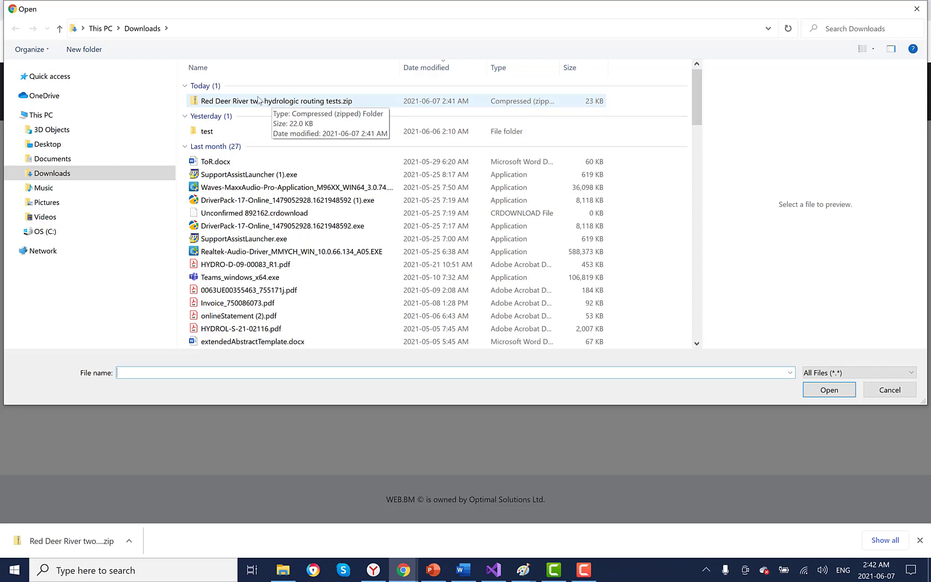
pyautogui.click(257, 102)
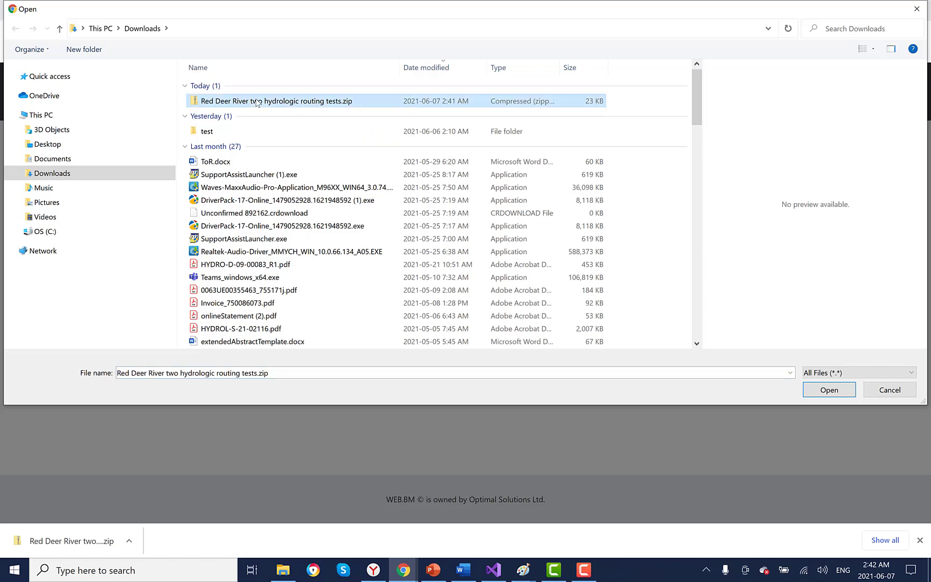
pyautogui.click(834, 390)
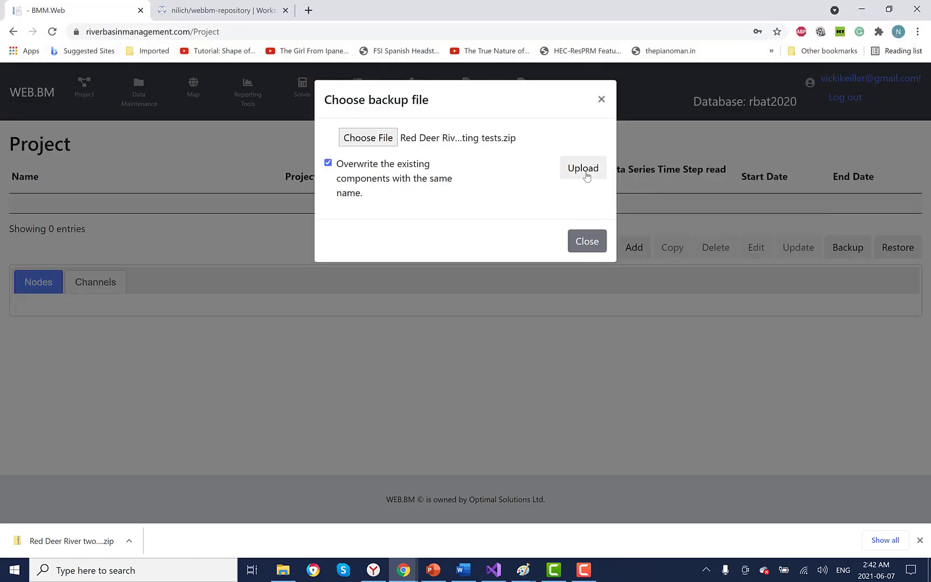
pyautogui.click(586, 170)
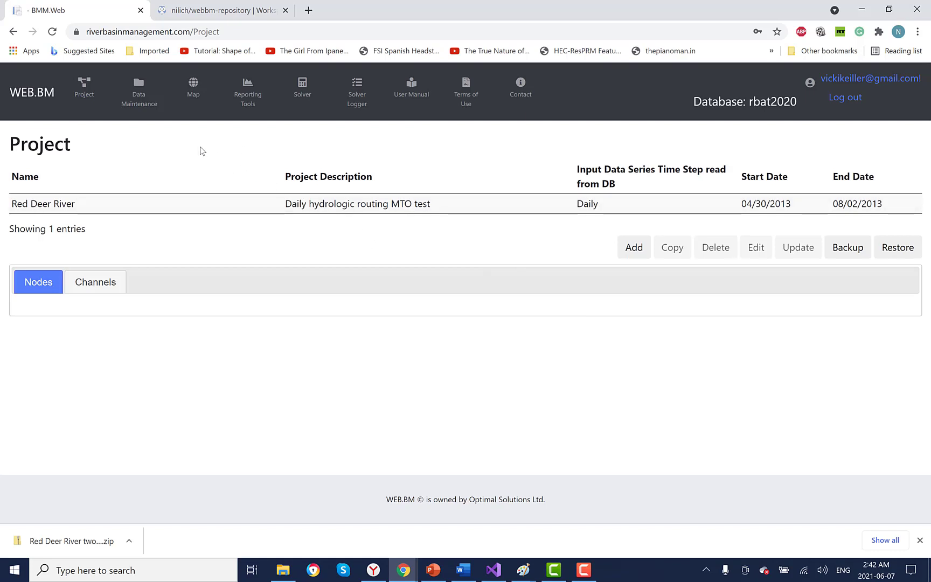
# Step: Review the Red Deer River project's two SSARR scenarios, then go to the Solver page
pyautogui.click(101, 204)
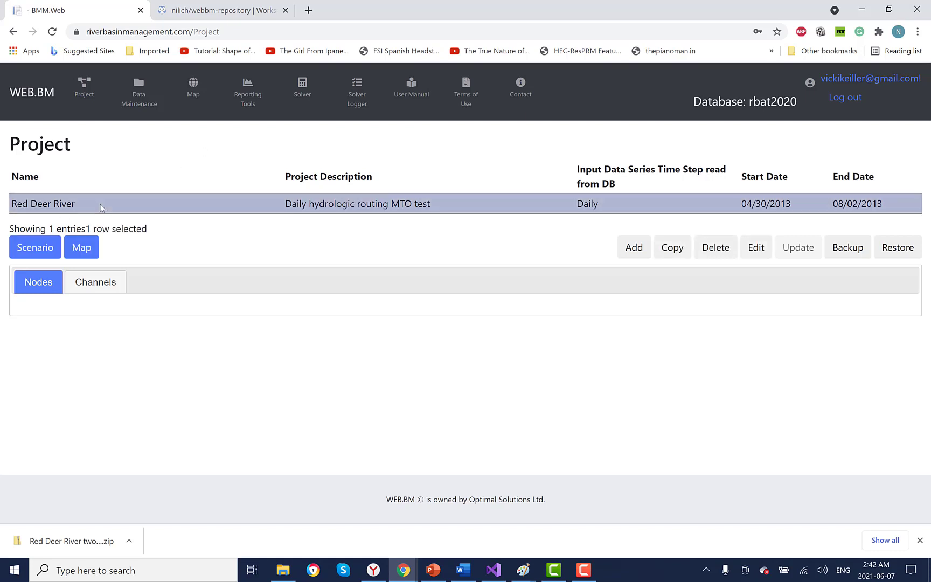
pyautogui.click(39, 249)
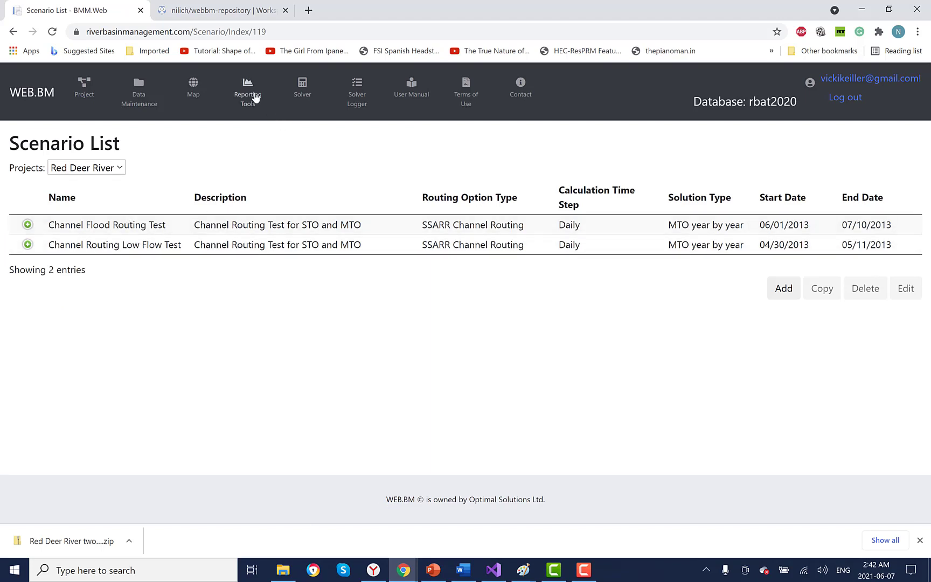
pyautogui.click(303, 90)
pyautogui.click(176, 160)
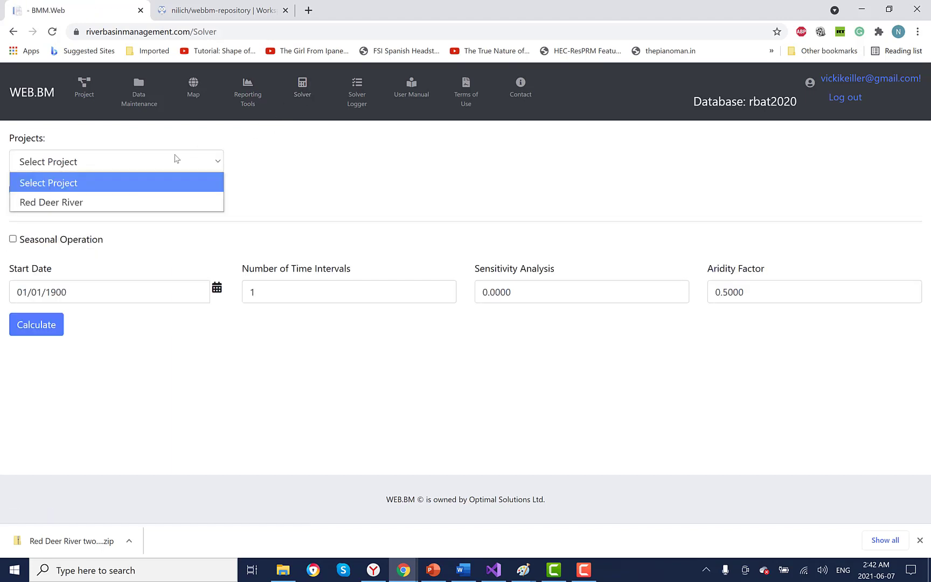
# Step: Calculate the Red Deer River Channel Routing Low Flow Test scenario and return to Project
pyautogui.click(165, 201)
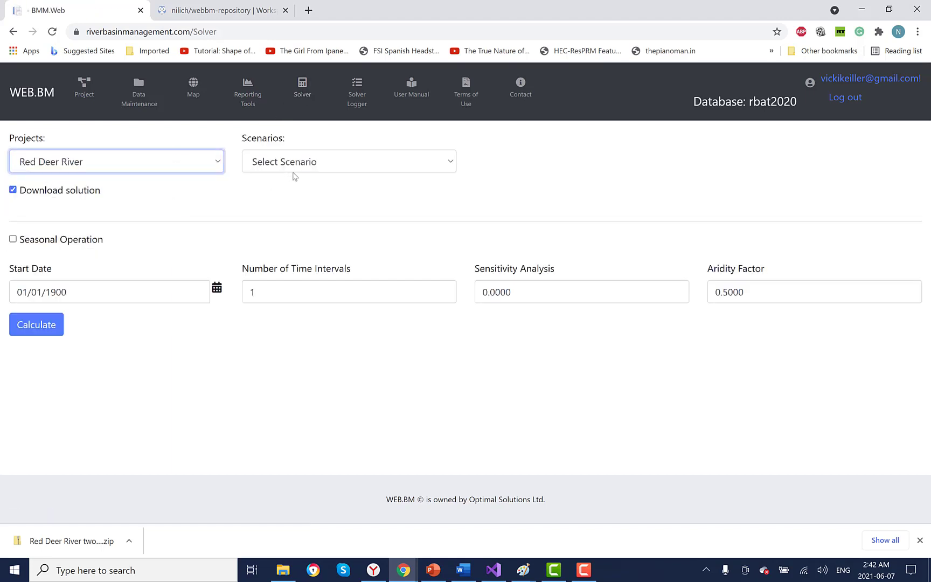
pyautogui.click(330, 166)
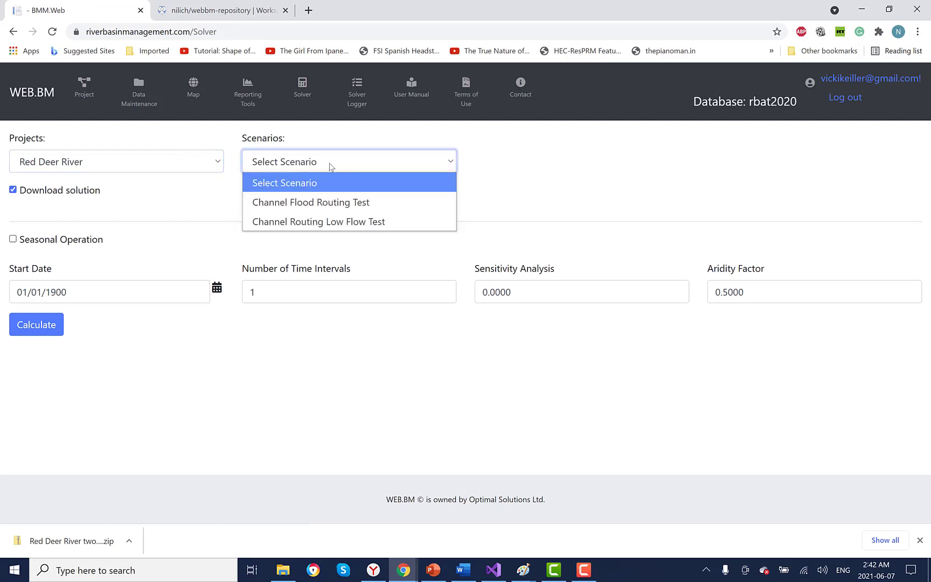
pyautogui.click(393, 229)
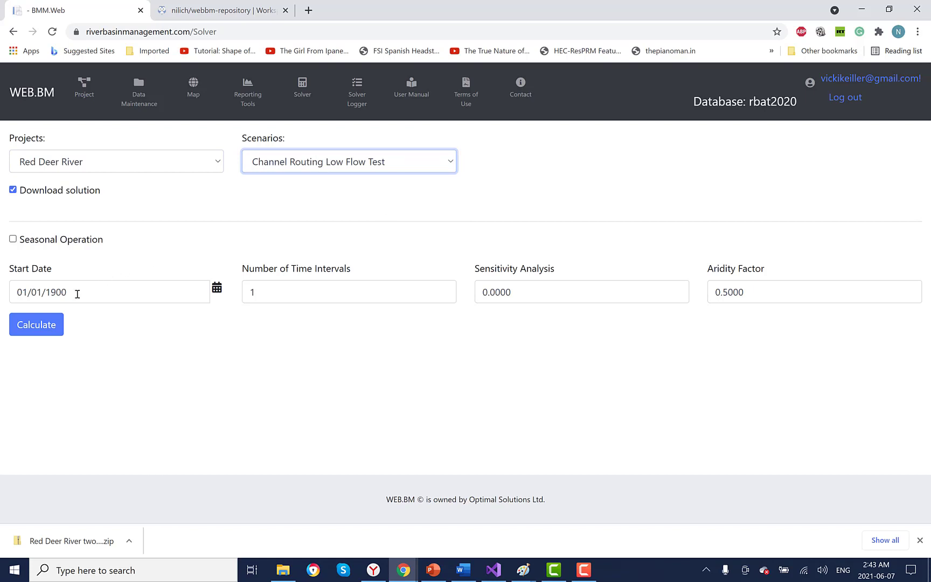
pyautogui.click(38, 330)
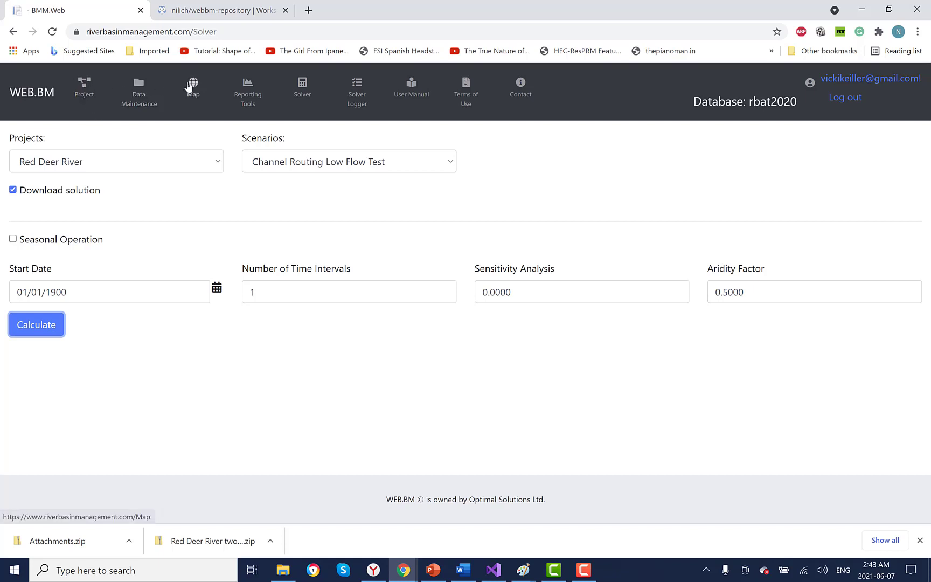
pyautogui.click(83, 95)
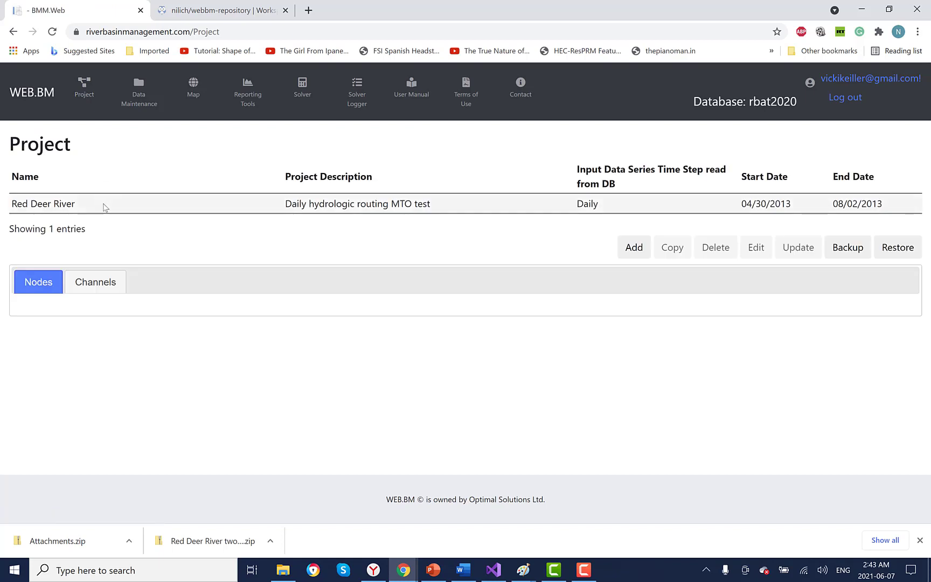
# Step: Open the Red Deer River map, pan south of Red Deer, and edit the RD 030 reach
pyautogui.click(103, 203)
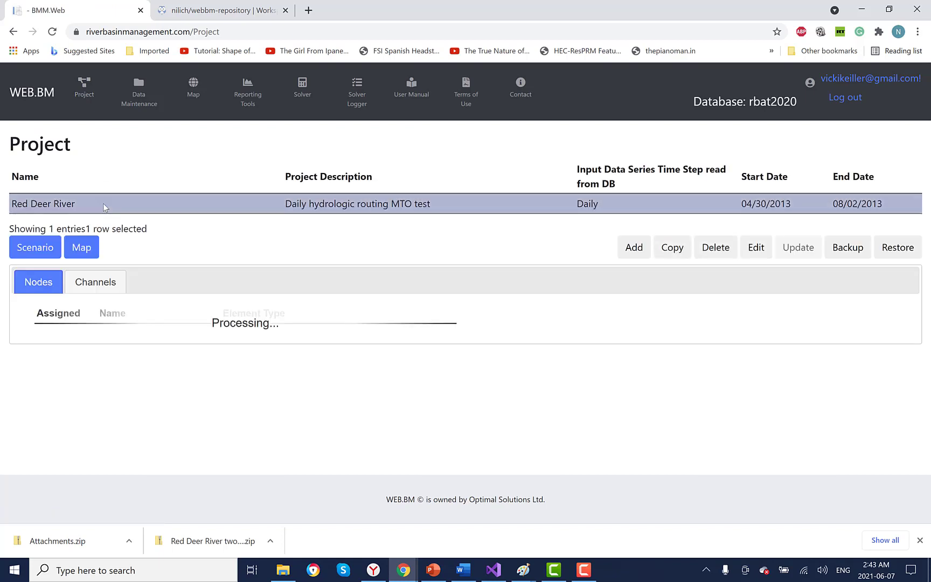
pyautogui.click(87, 251)
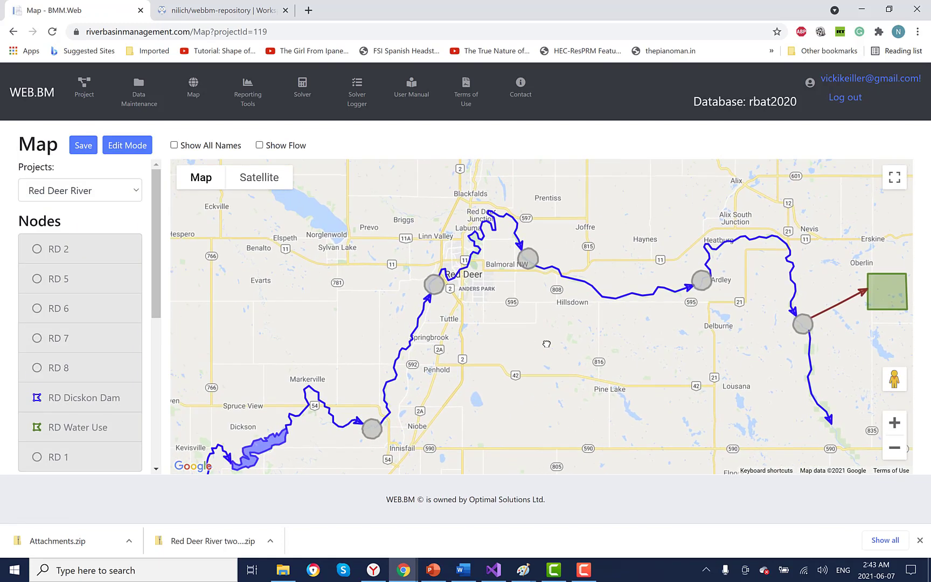
pyautogui.moveTo(513, 323); pyautogui.dragTo(524, 281)
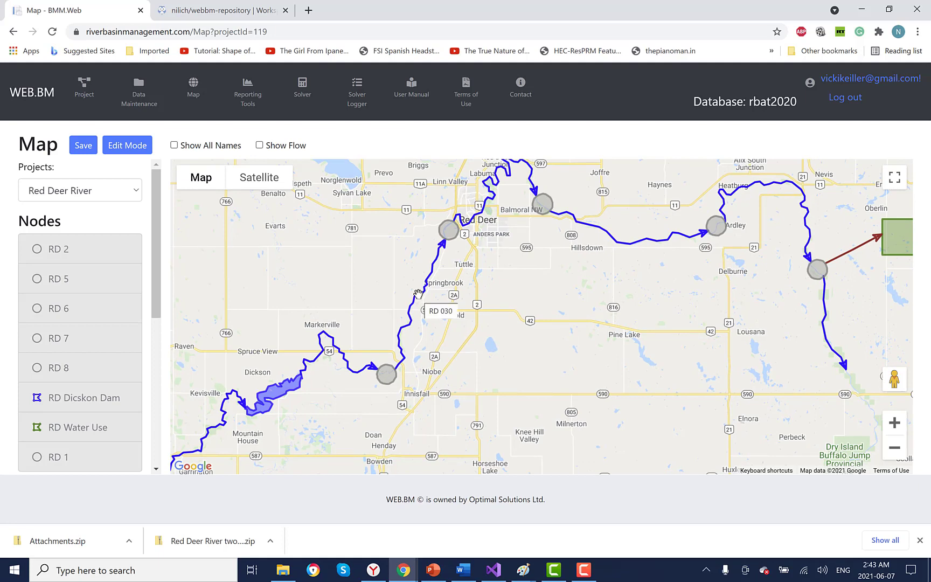
pyautogui.rightClick(419, 295)
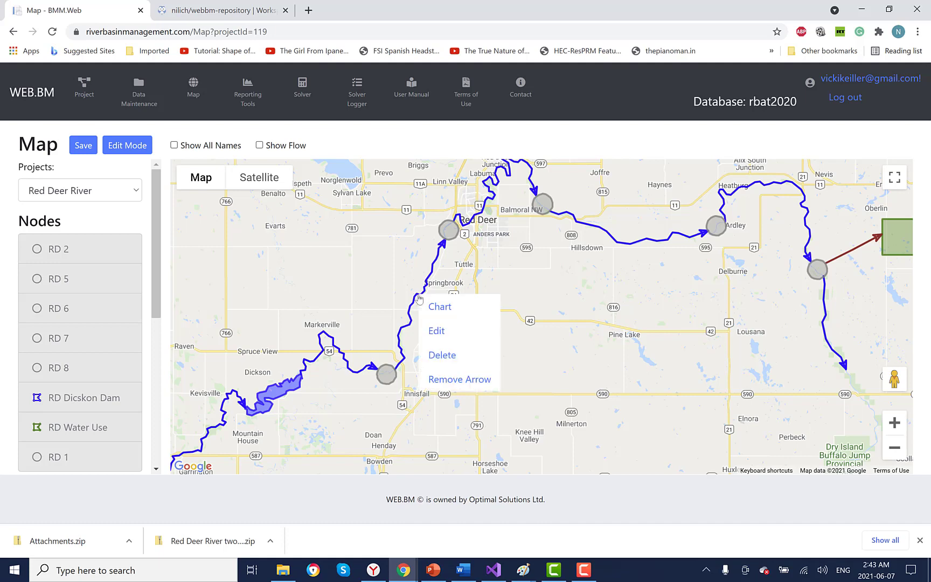
pyautogui.click(437, 334)
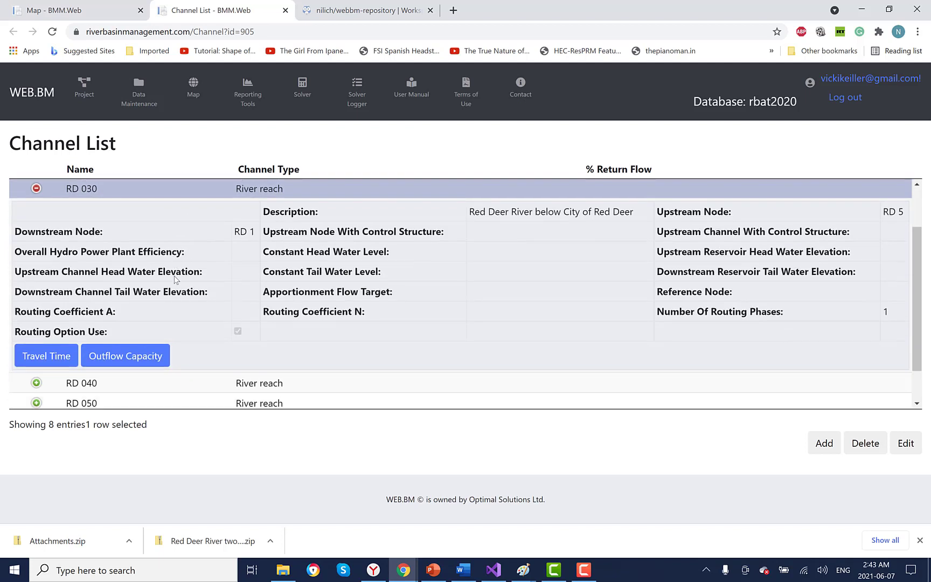
pyautogui.click(54, 358)
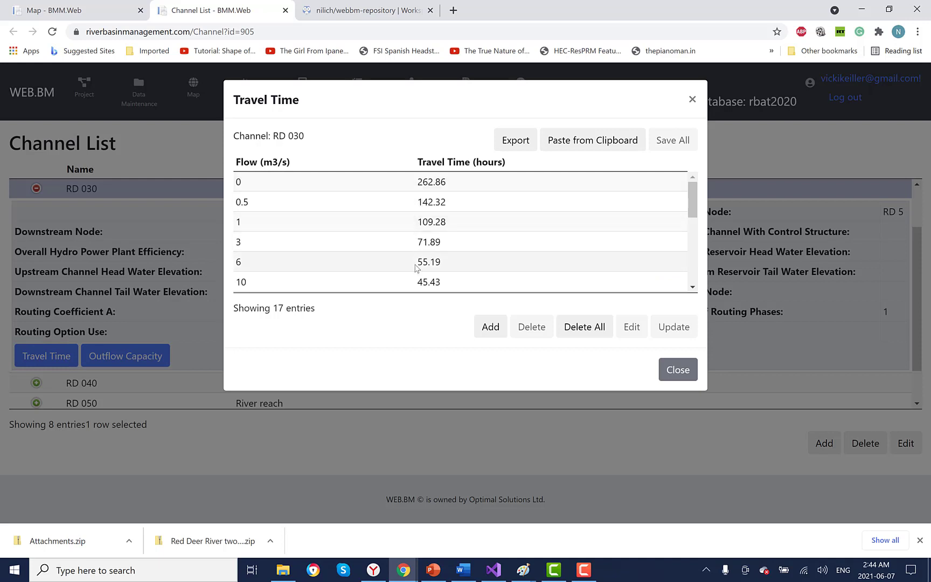
pyautogui.scroll(-1, 361, 270)
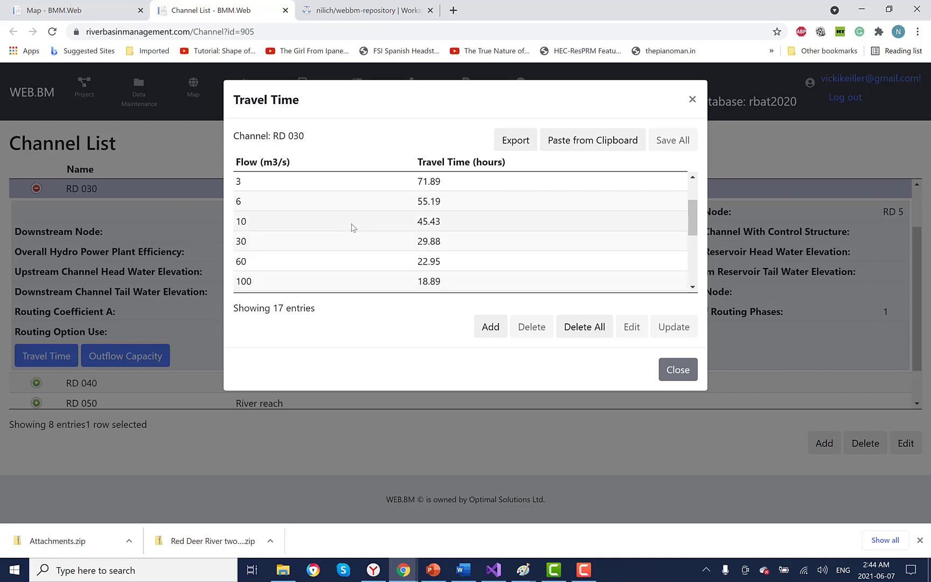
pyautogui.click(678, 371)
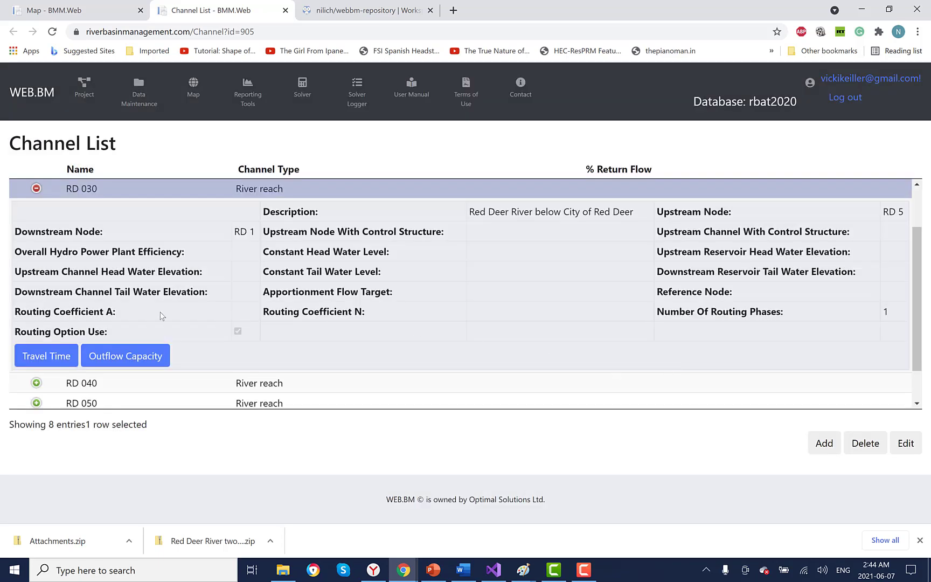
pyautogui.click(36, 189)
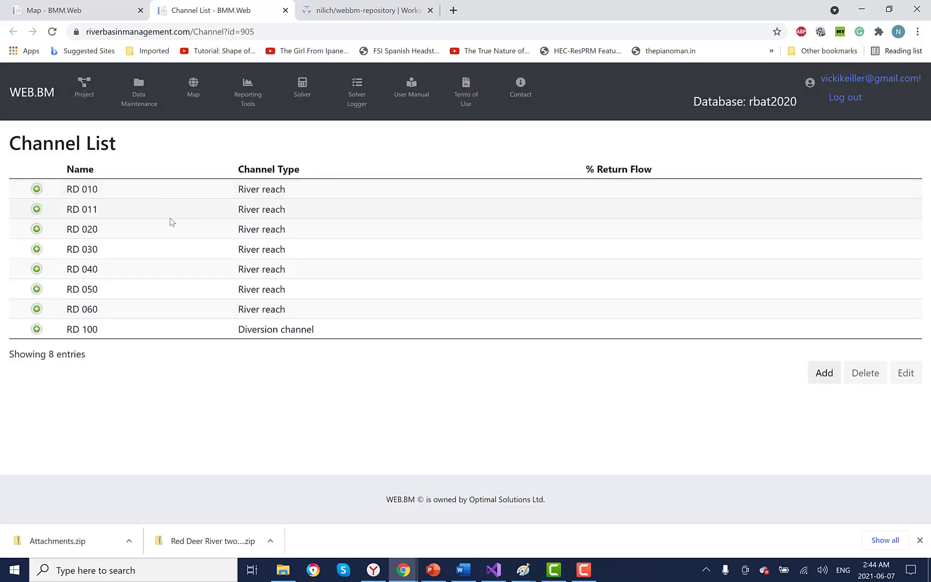
pyautogui.click(200, 249)
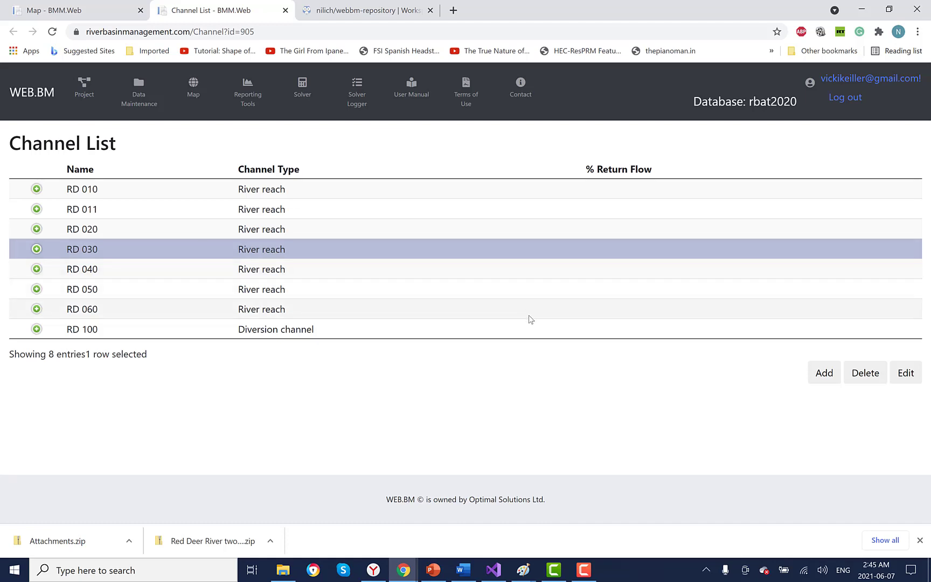
pyautogui.click(906, 372)
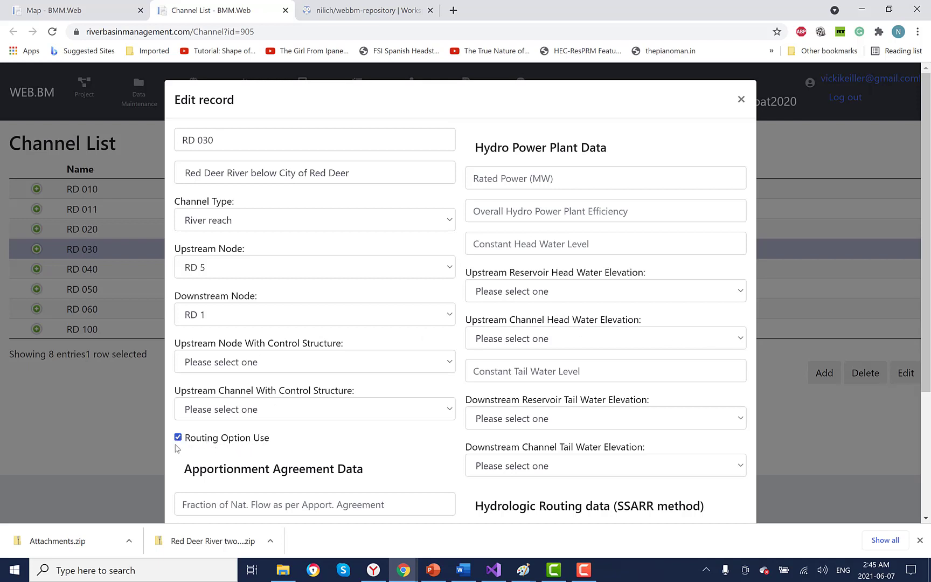
pyautogui.scroll(-2, 800, 411)
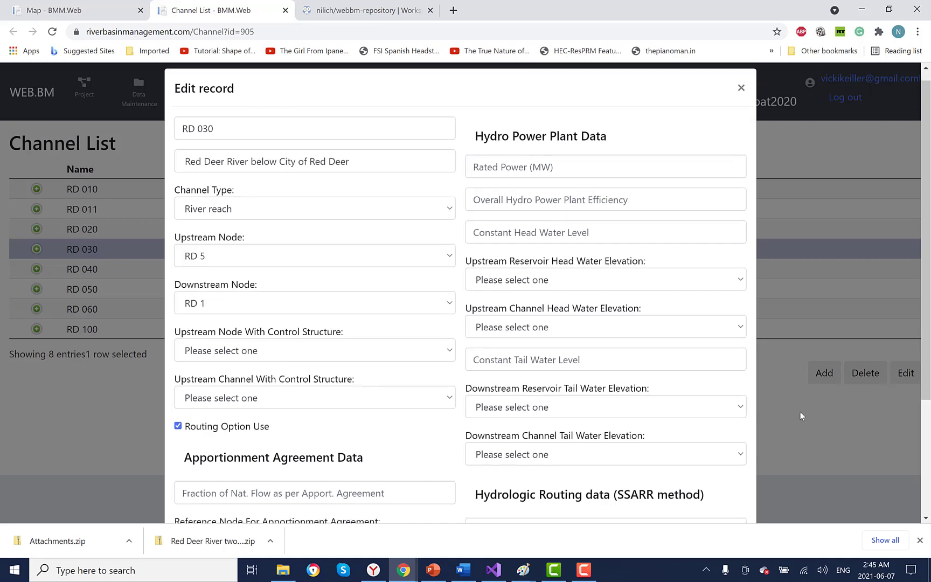
pyautogui.scroll(-1, 800, 411)
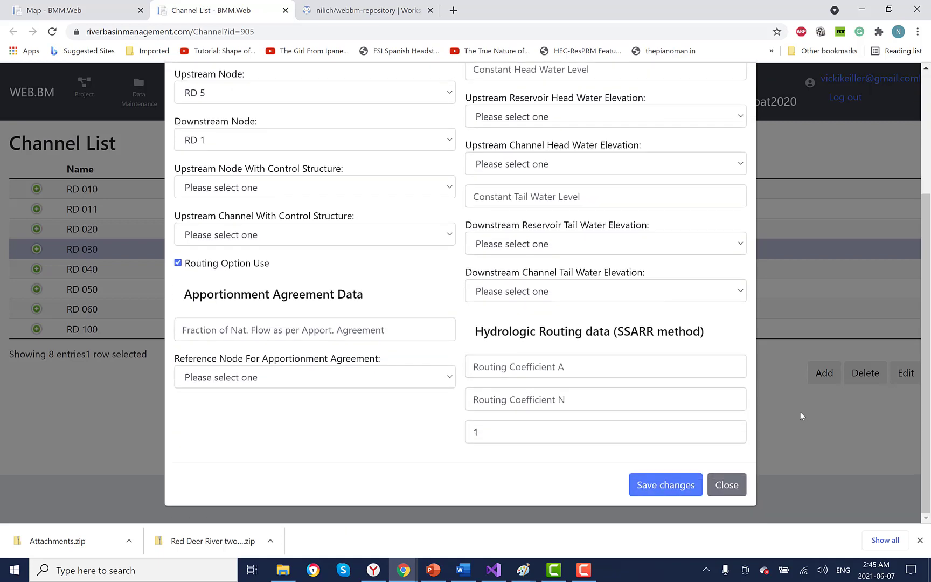
pyautogui.click(726, 485)
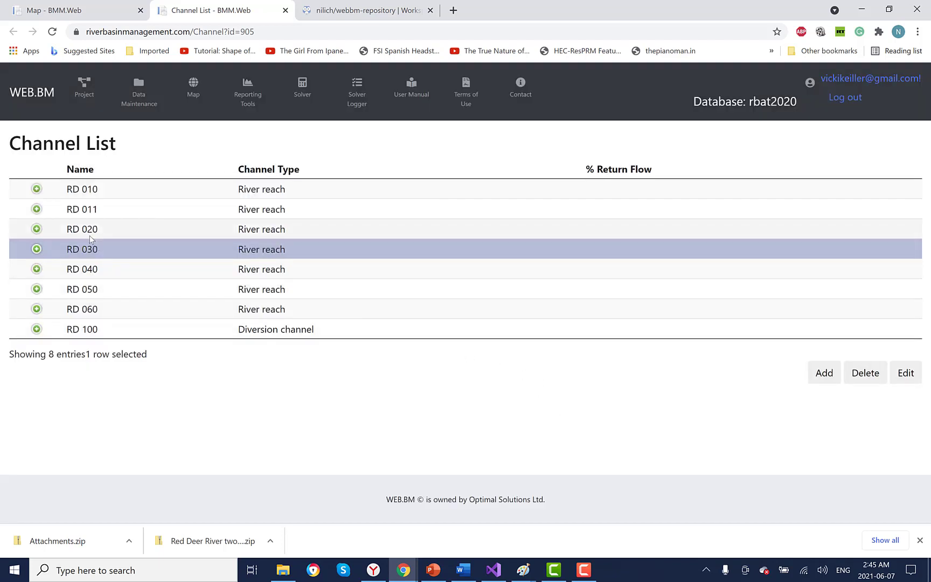
pyautogui.click(116, 212)
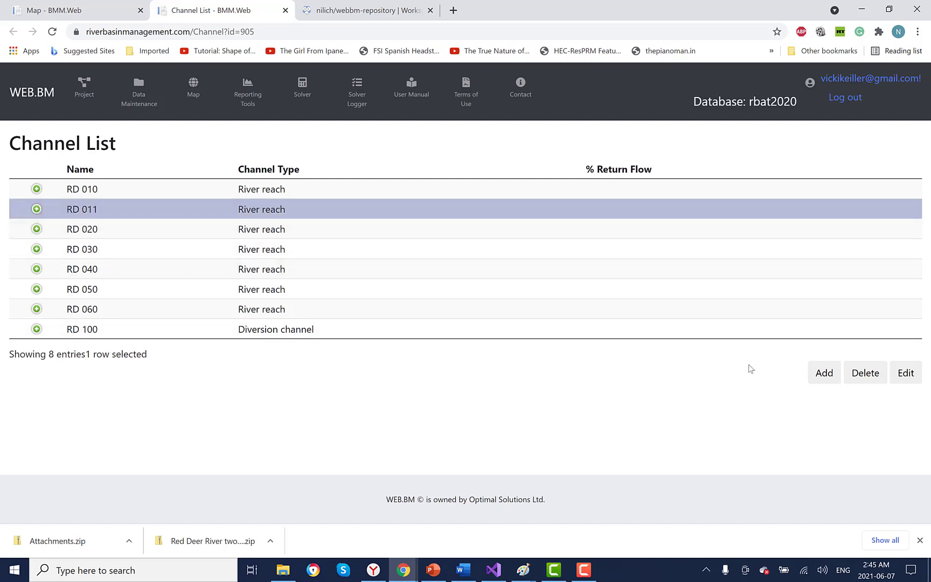
pyautogui.click(36, 209)
pyautogui.click(57, 374)
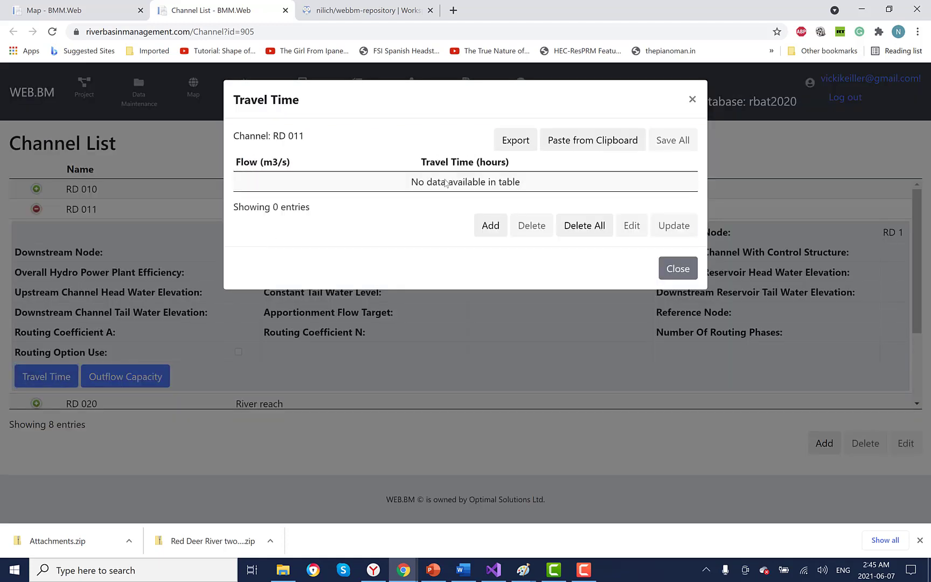
pyautogui.click(677, 268)
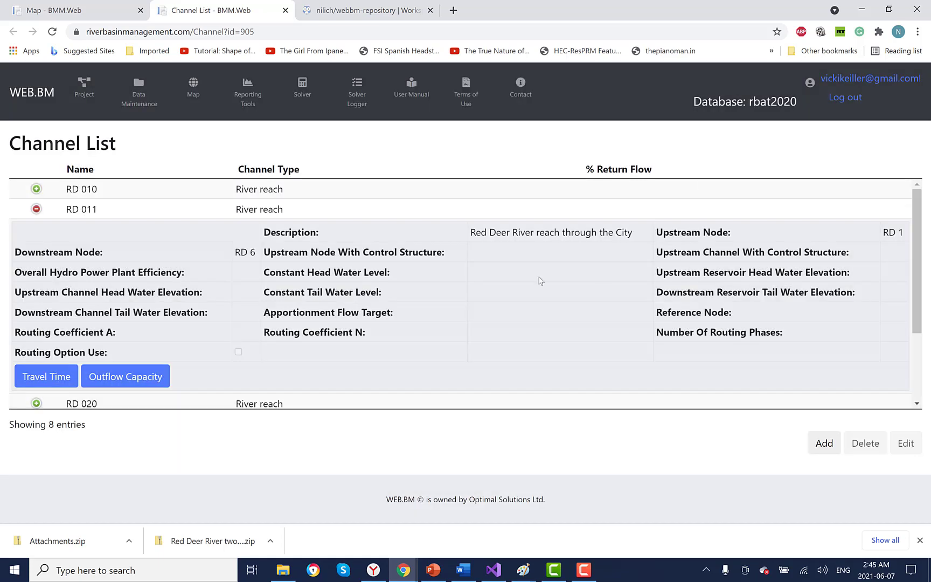
pyautogui.click(37, 209)
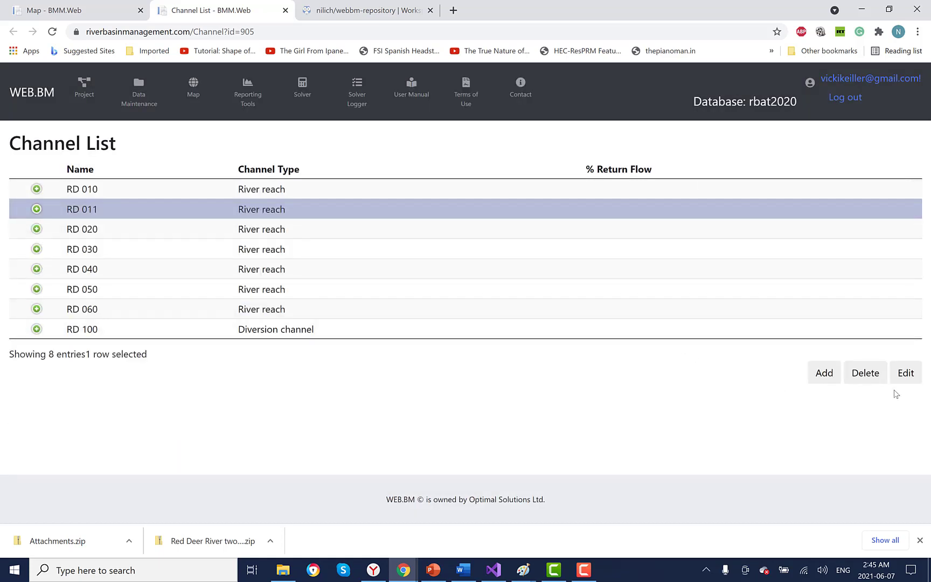
pyautogui.click(907, 379)
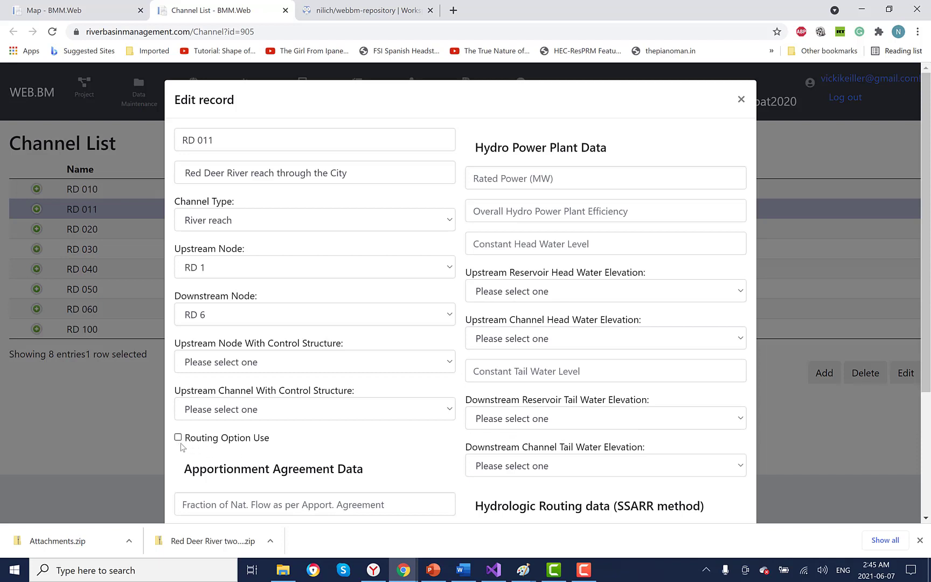
pyautogui.press('Escape')
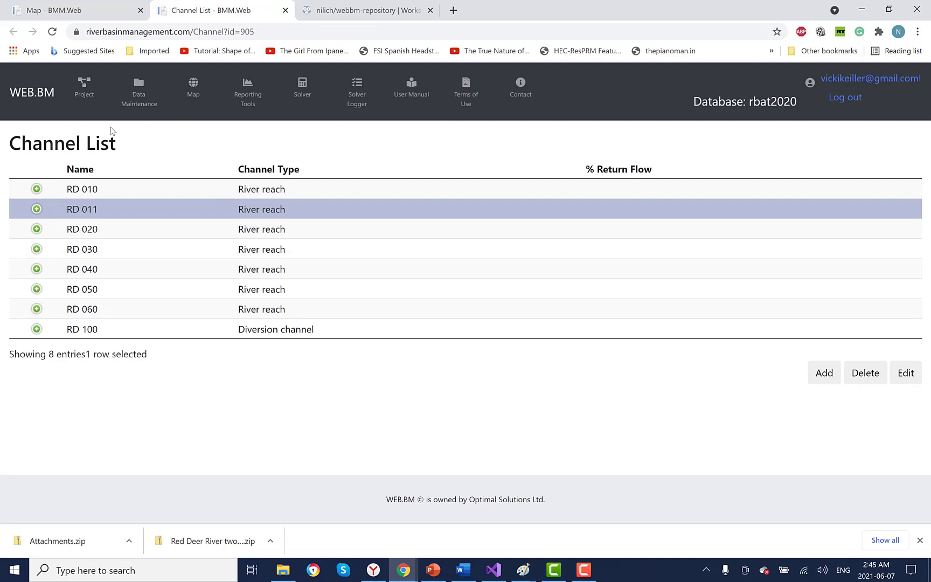
# Step: Select Red Deer River, list its scenarios, and open Reporting Tools > Chart
pyautogui.click(84, 89)
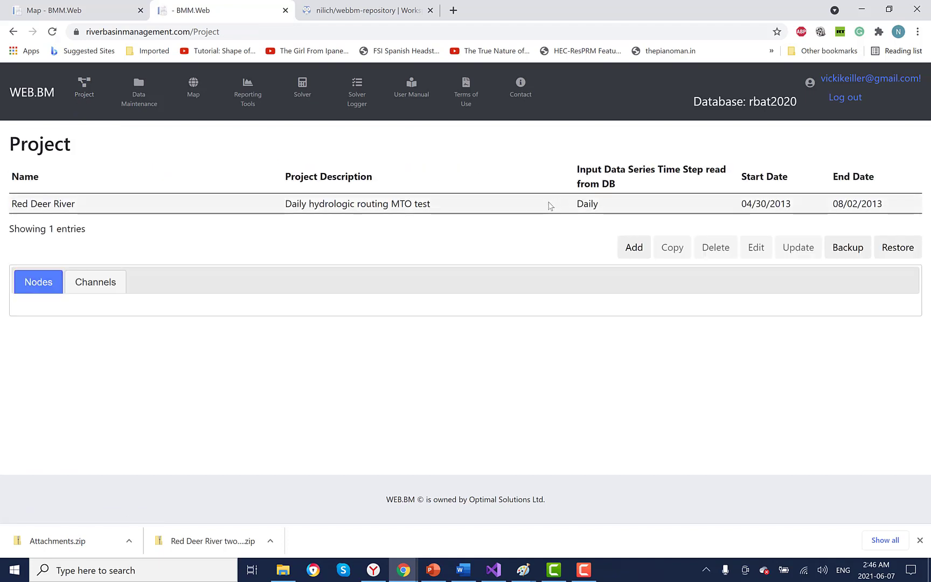
pyautogui.click(82, 206)
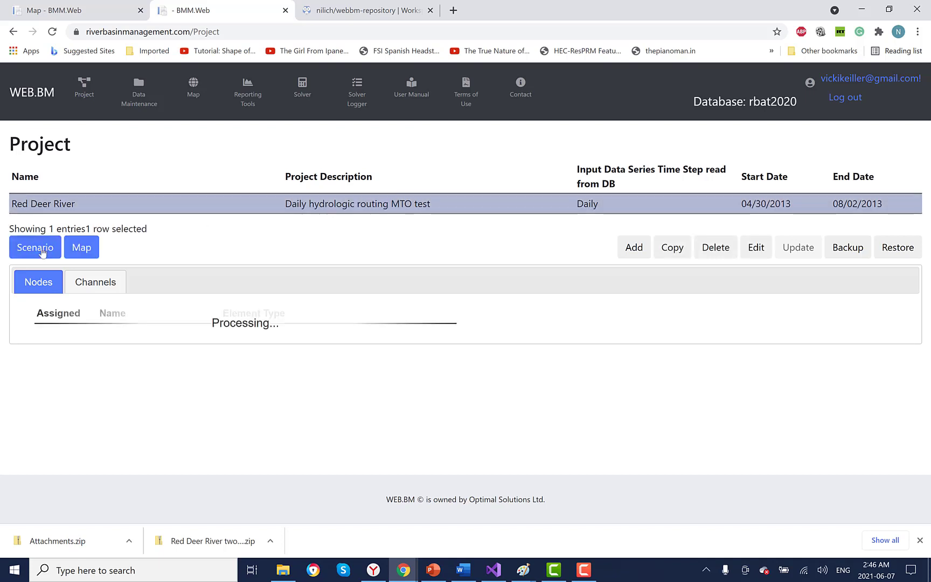
pyautogui.click(34, 249)
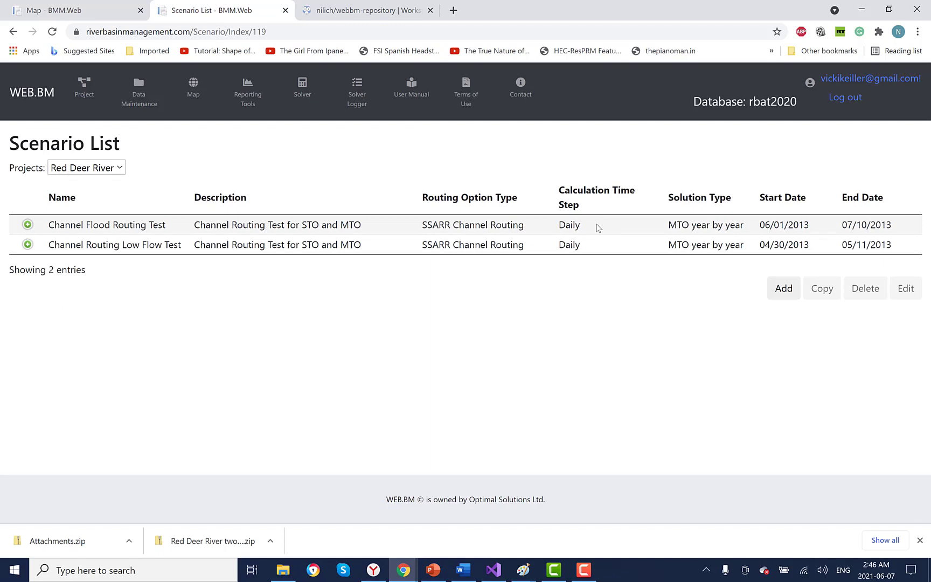
pyautogui.click(249, 96)
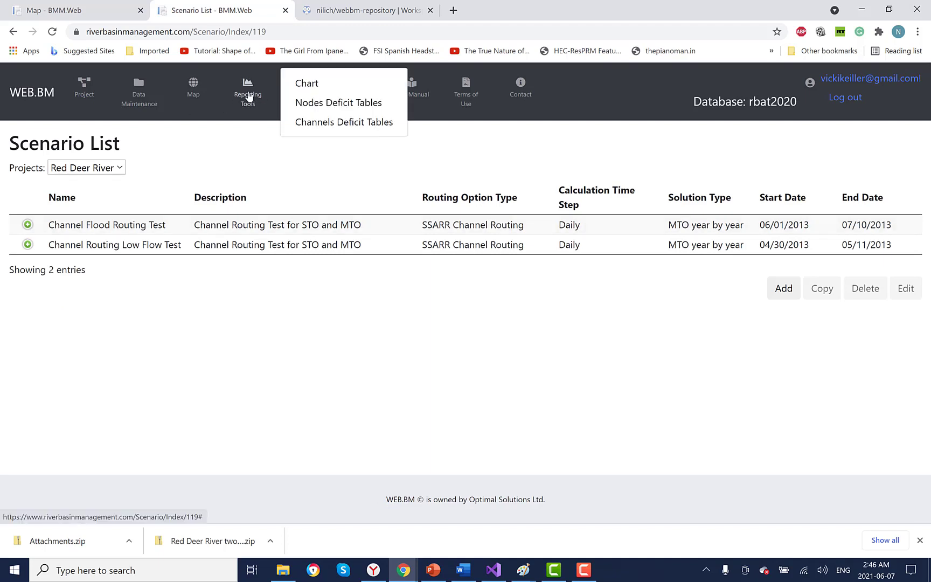
pyautogui.click(303, 84)
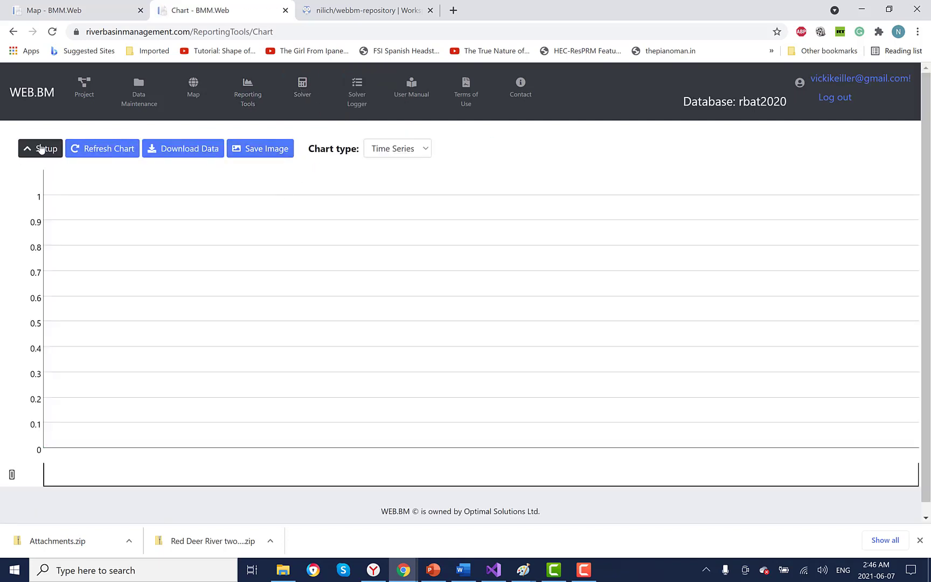
# Step: Set the chart to Red Deer River and add the RD 030 simulated series, excluding Ideal
pyautogui.click(40, 148)
pyautogui.click(155, 173)
pyautogui.click(164, 209)
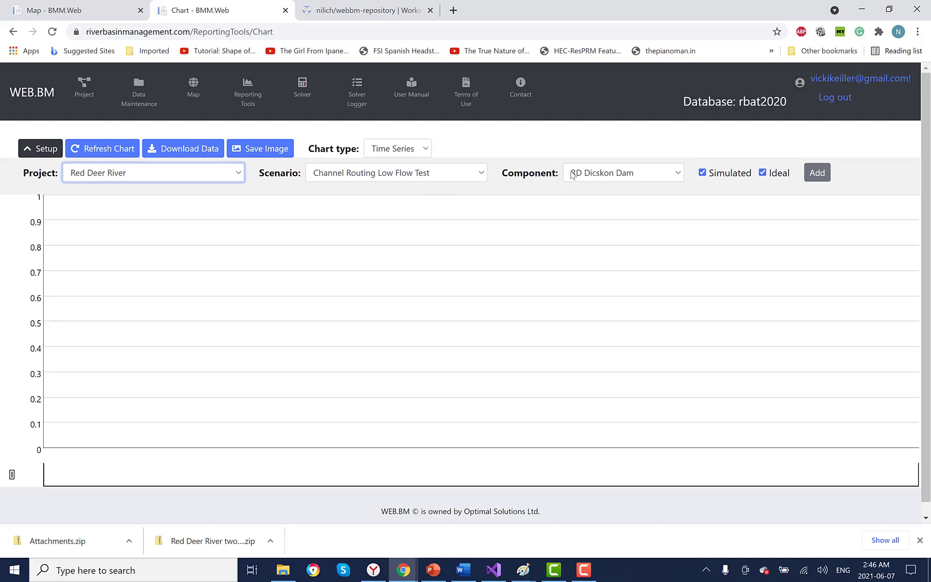
pyautogui.click(677, 174)
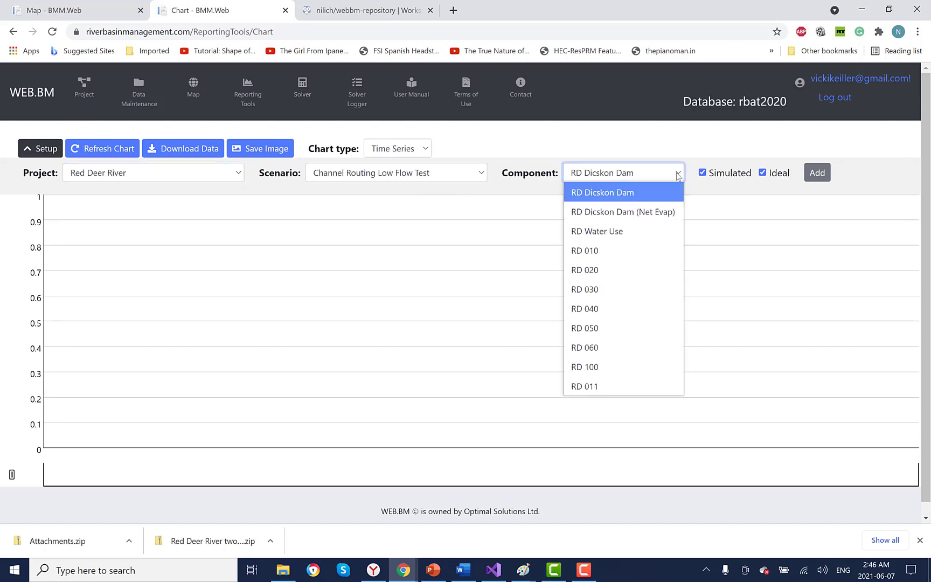
pyautogui.click(629, 296)
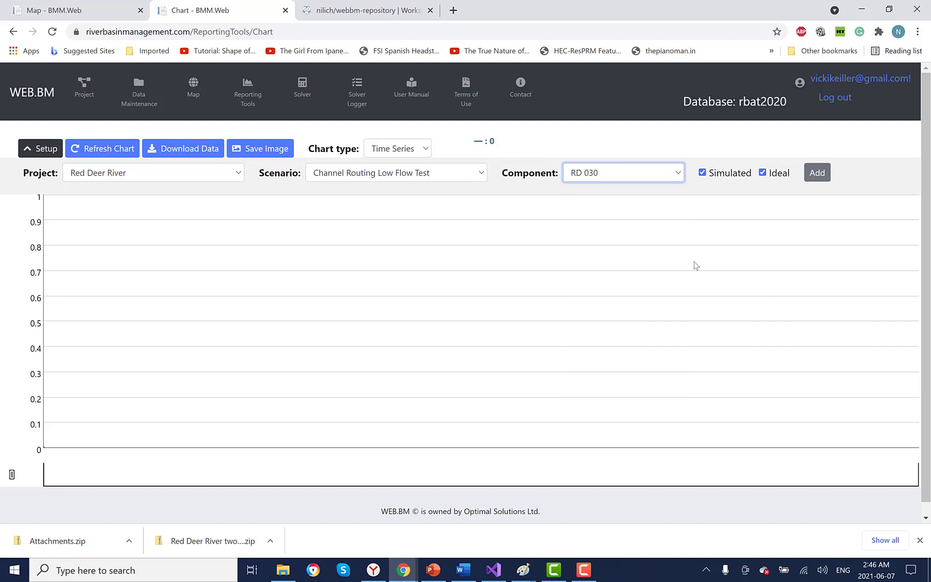
pyautogui.click(762, 173)
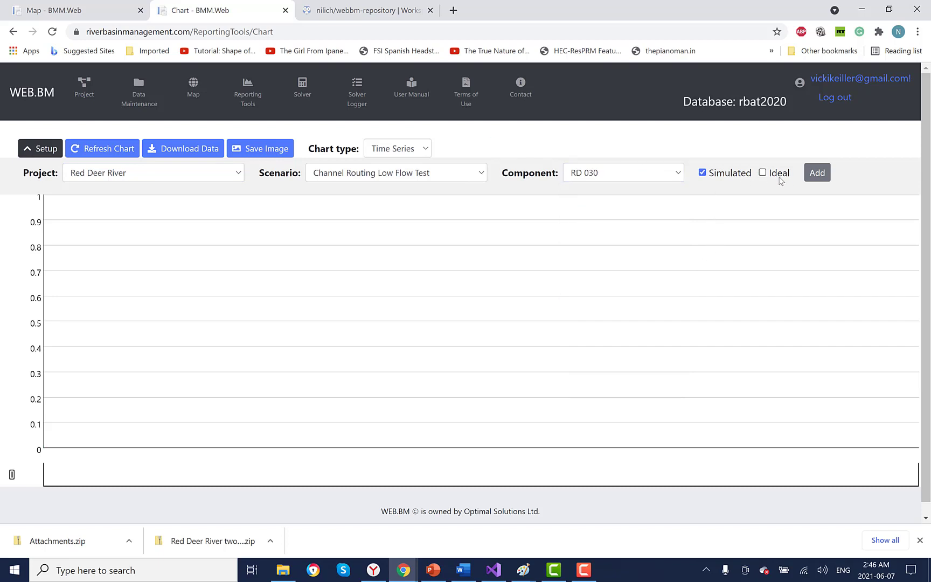
pyautogui.click(818, 175)
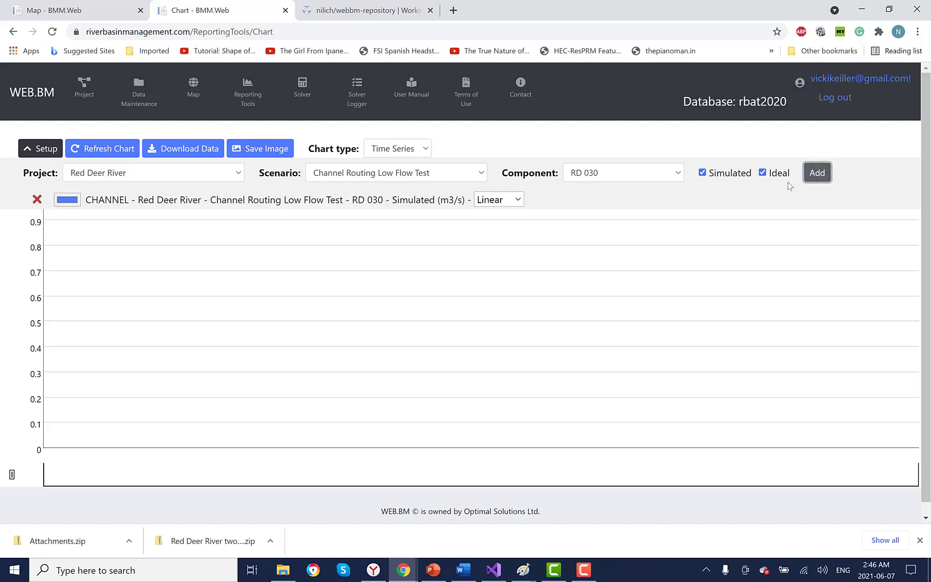
# Step: Add the RD 040 and RD 050 simulated series and refresh the chart
pyautogui.click(647, 173)
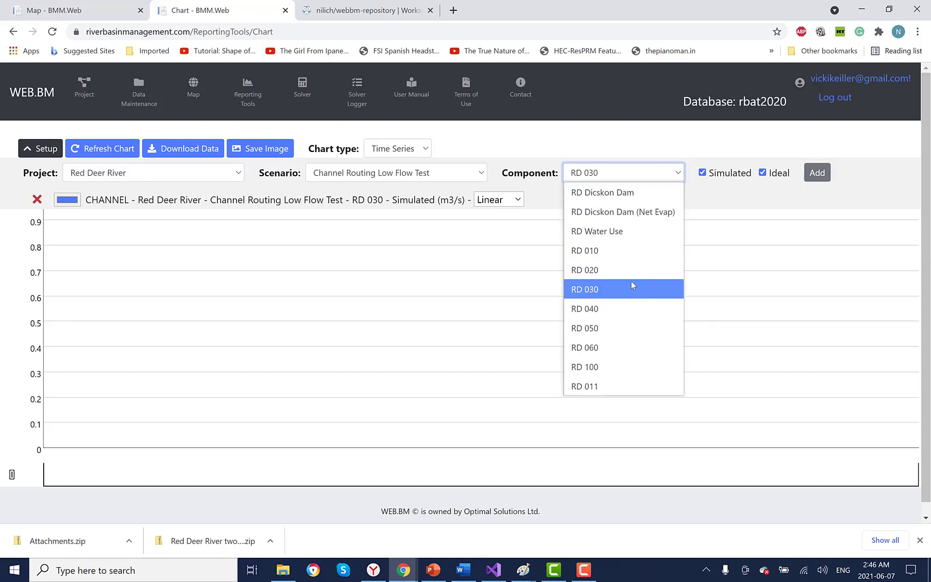
pyautogui.click(627, 308)
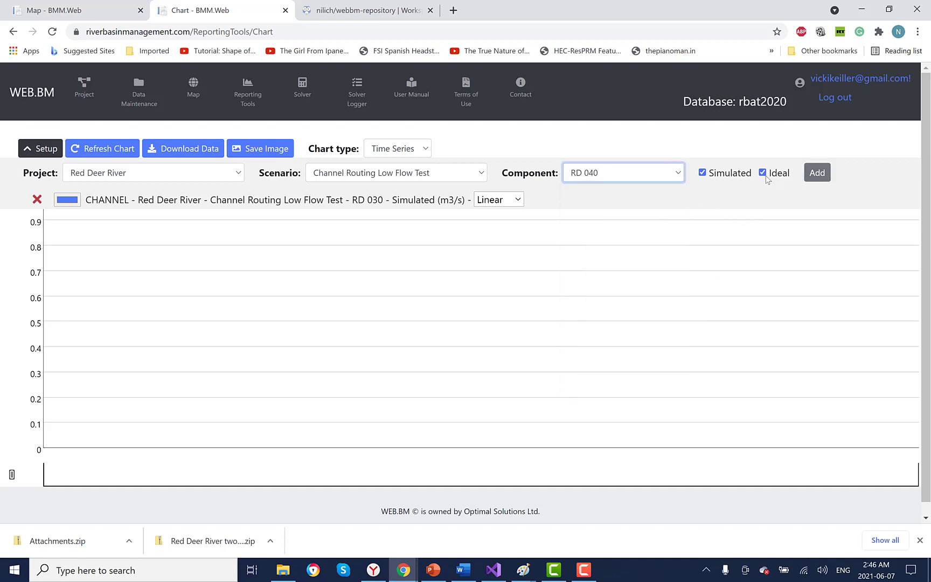
pyautogui.click(817, 173)
pyautogui.click(623, 173)
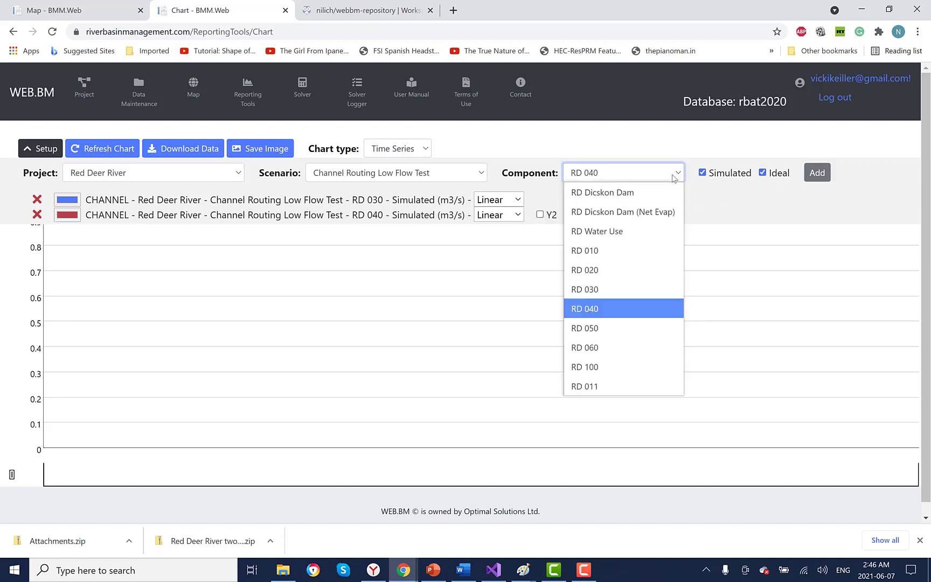
pyautogui.click(625, 329)
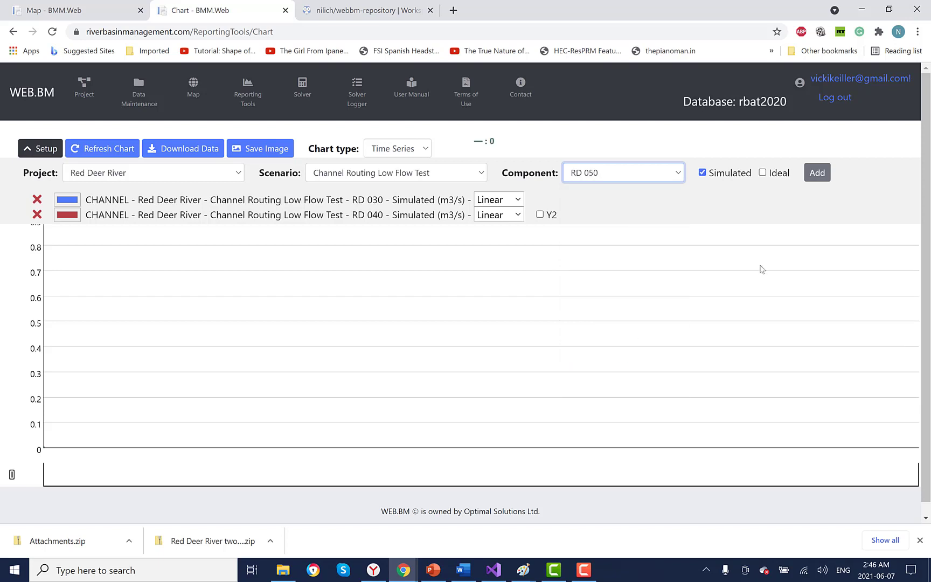
pyautogui.click(816, 172)
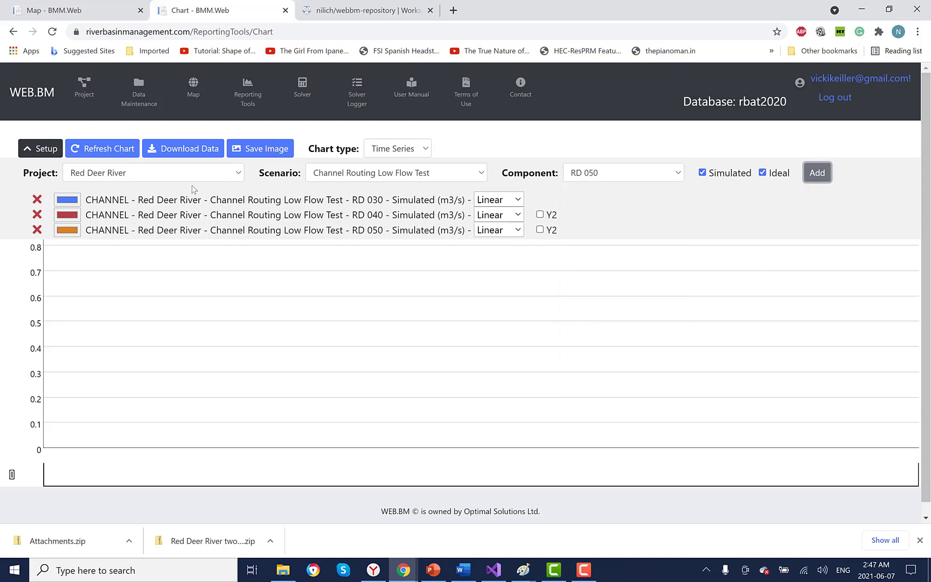
pyautogui.click(105, 149)
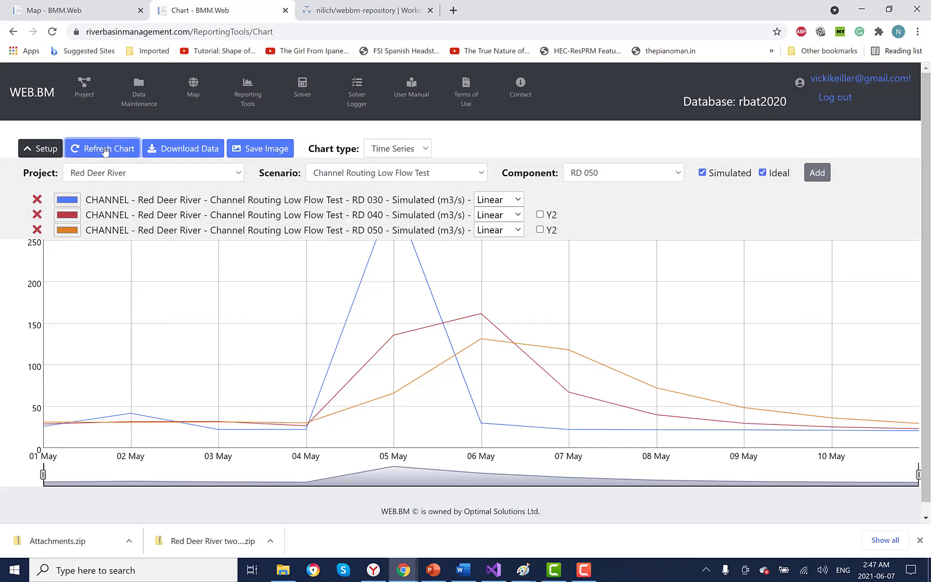
pyautogui.click(43, 151)
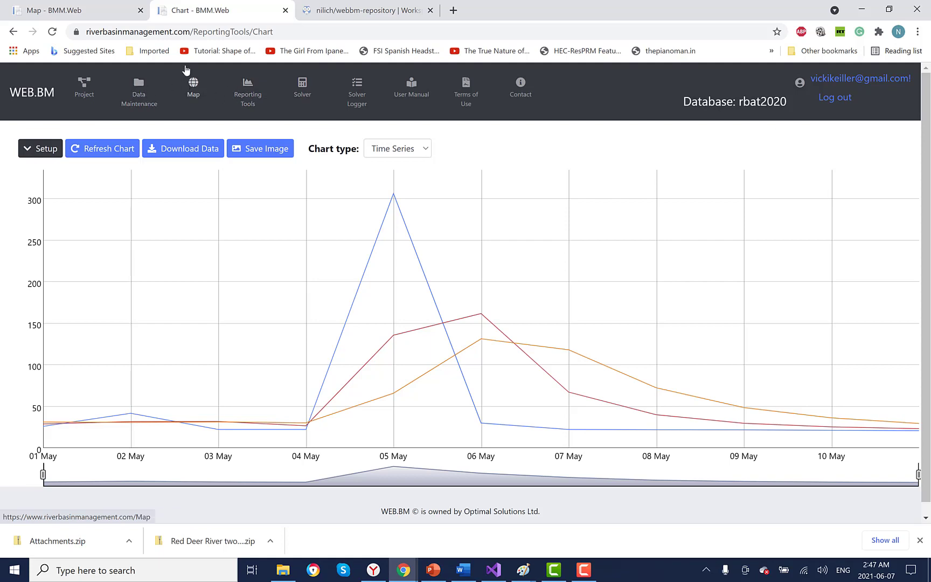
# Step: Glance at the Red Deer River map, then close the Map tab, keeping the chart
pyautogui.click(192, 85)
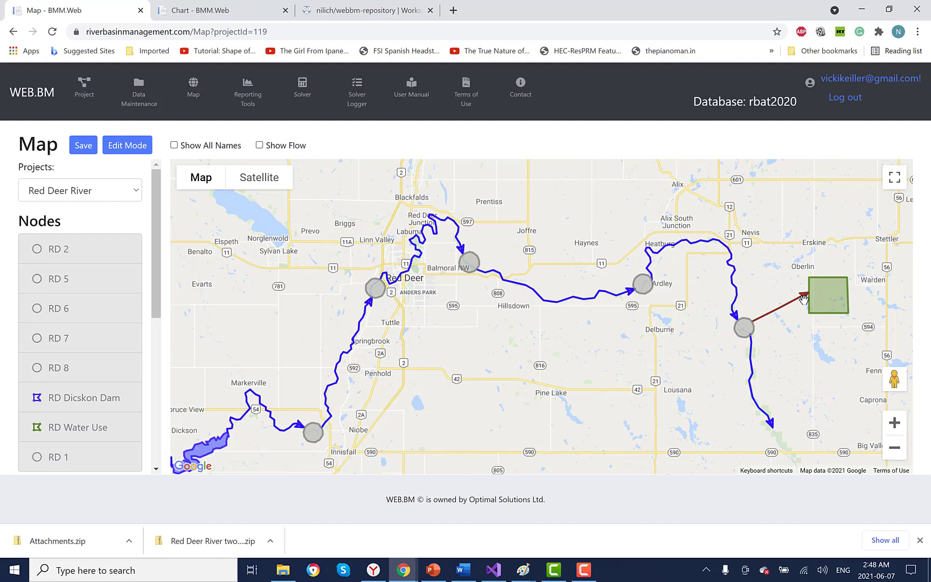
pyautogui.click(237, 11)
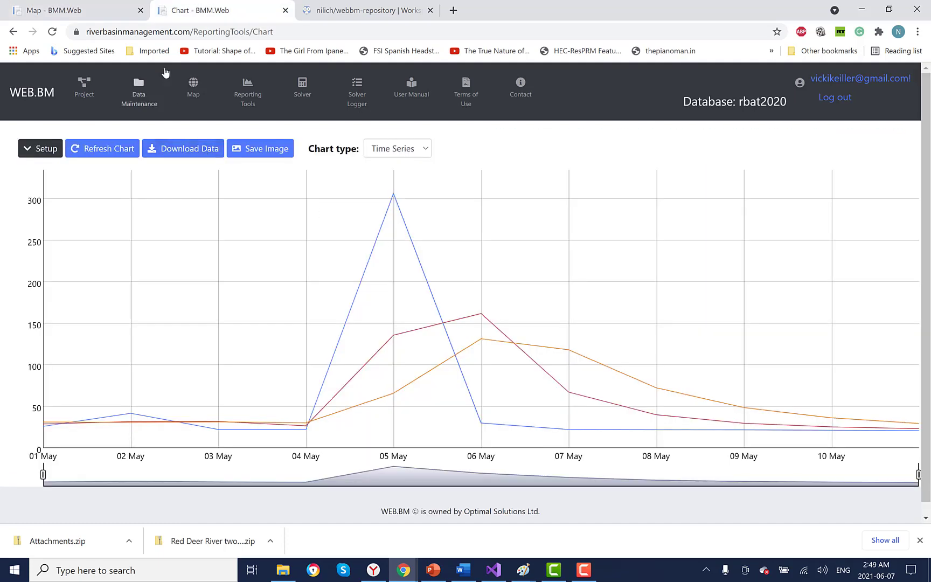
pyautogui.click(141, 10)
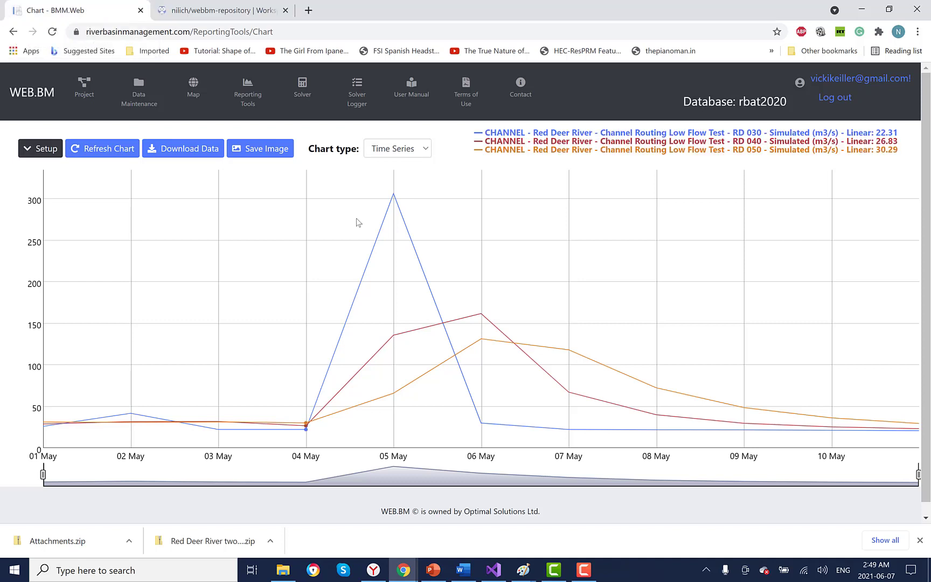
# Step: Show the Node List filtered to junction nodes, checking the project map in between
pyautogui.click(139, 85)
pyautogui.click(195, 88)
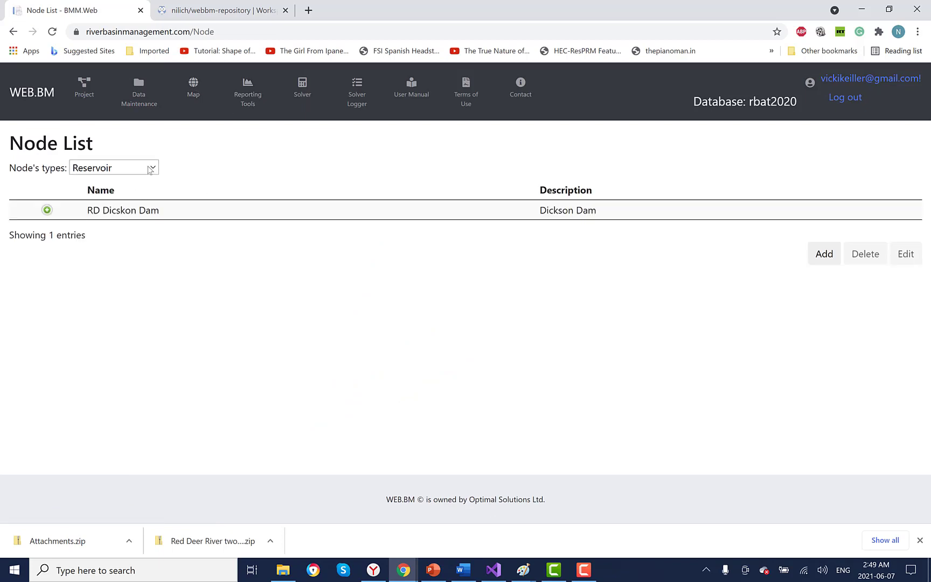
pyautogui.click(150, 170)
pyautogui.click(141, 223)
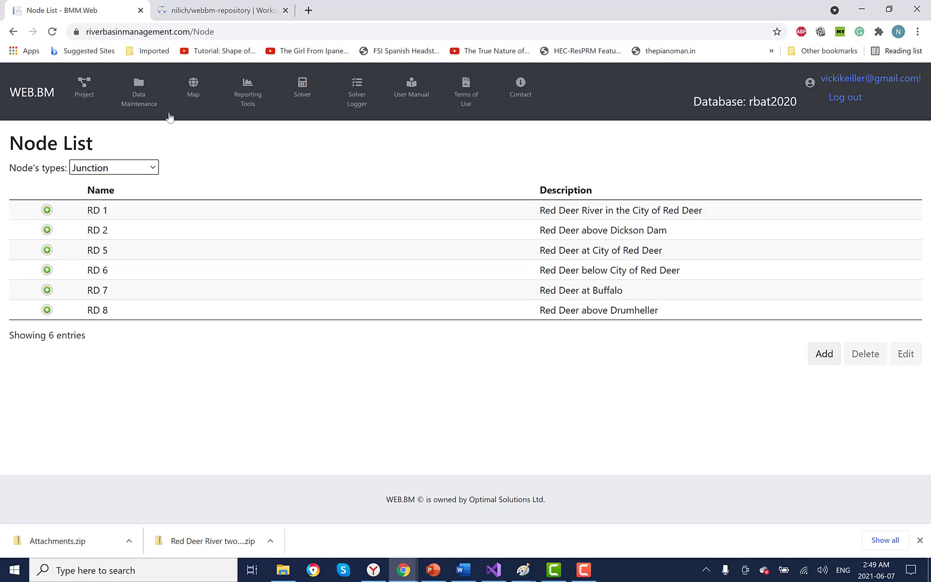
pyautogui.click(194, 90)
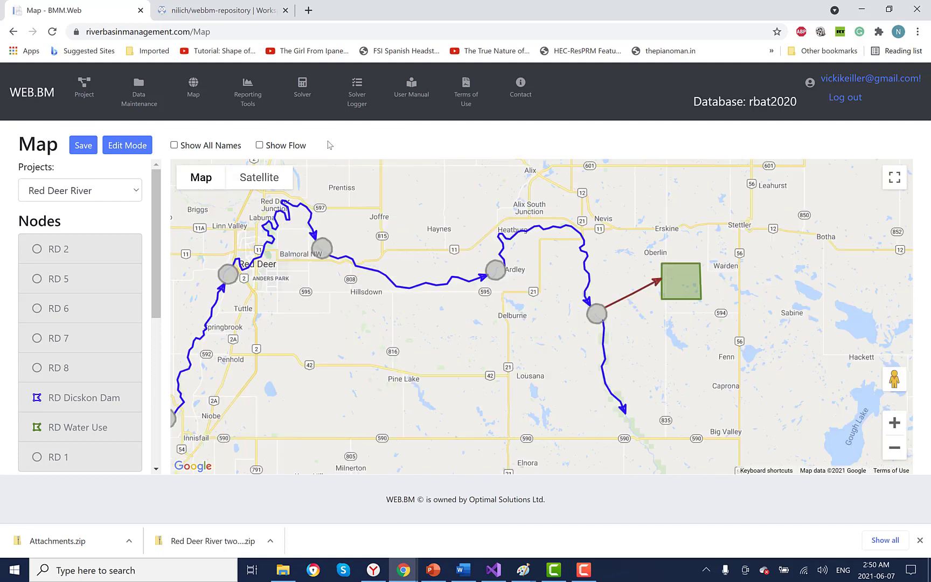
pyautogui.click(139, 87)
pyautogui.click(199, 83)
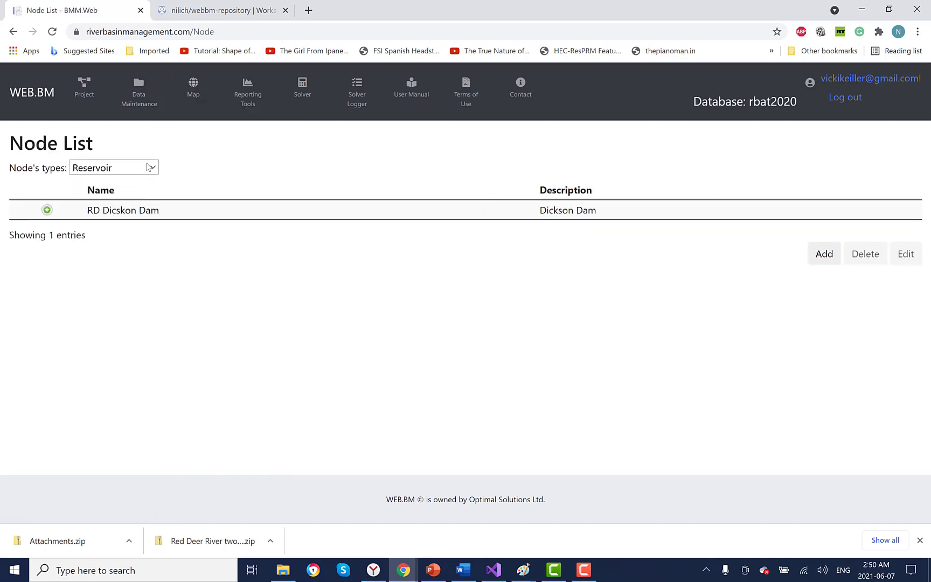
pyautogui.click(150, 166)
pyautogui.click(135, 228)
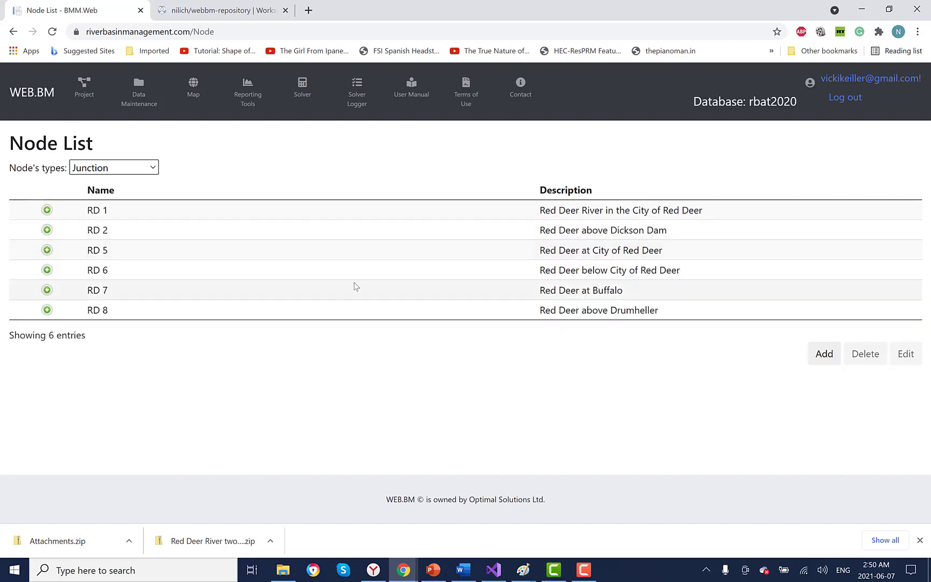
# Step: Add and save junction node RD 9 described as 'additional node for displaying results'
pyautogui.click(834, 358)
pyautogui.click(353, 142)
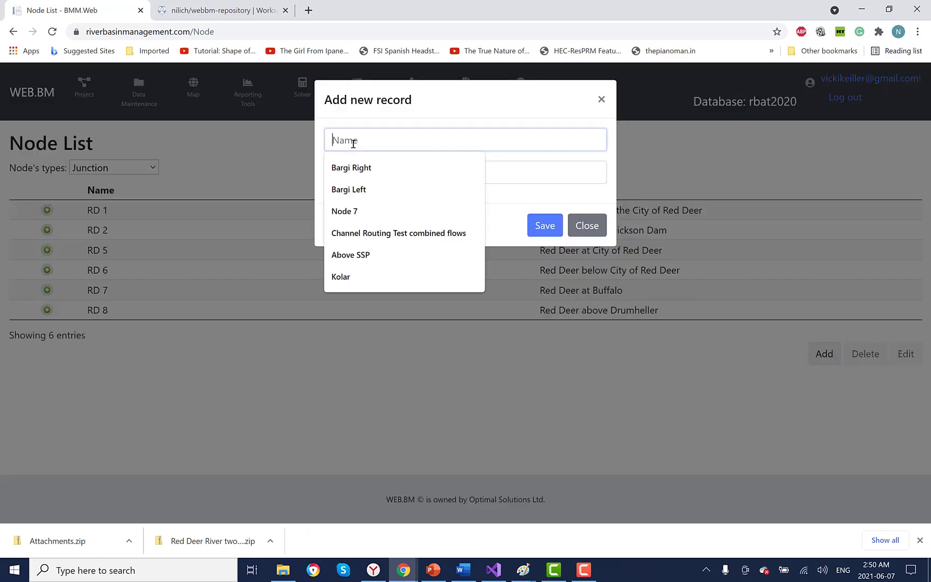
pyautogui.write('RD 9')
pyautogui.press('Tab')
pyautogui.write('additional node for displaying results')
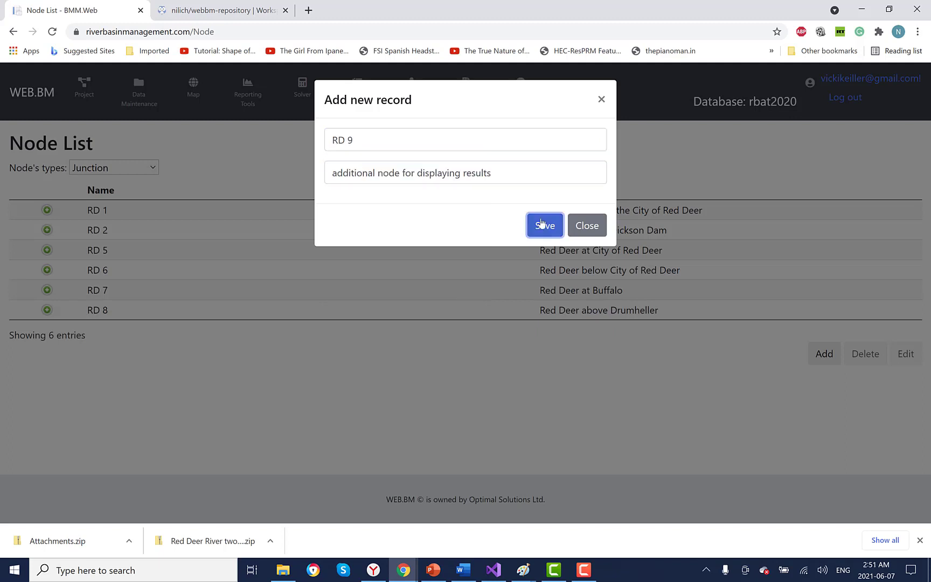
pyautogui.click(544, 224)
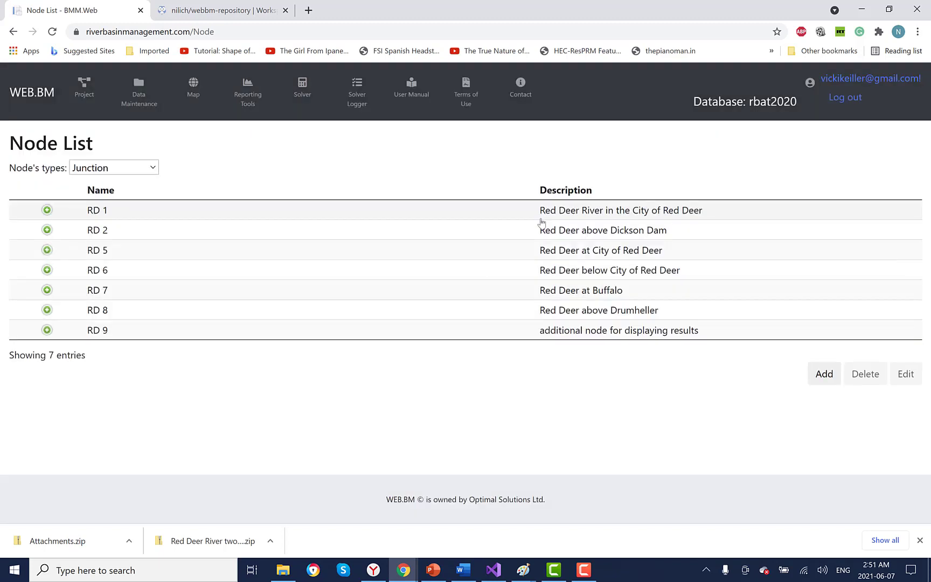
pyautogui.click(137, 90)
# Step: Create a new channel named RD 070 with the description 'additional steady state channel'
pyautogui.click(211, 104)
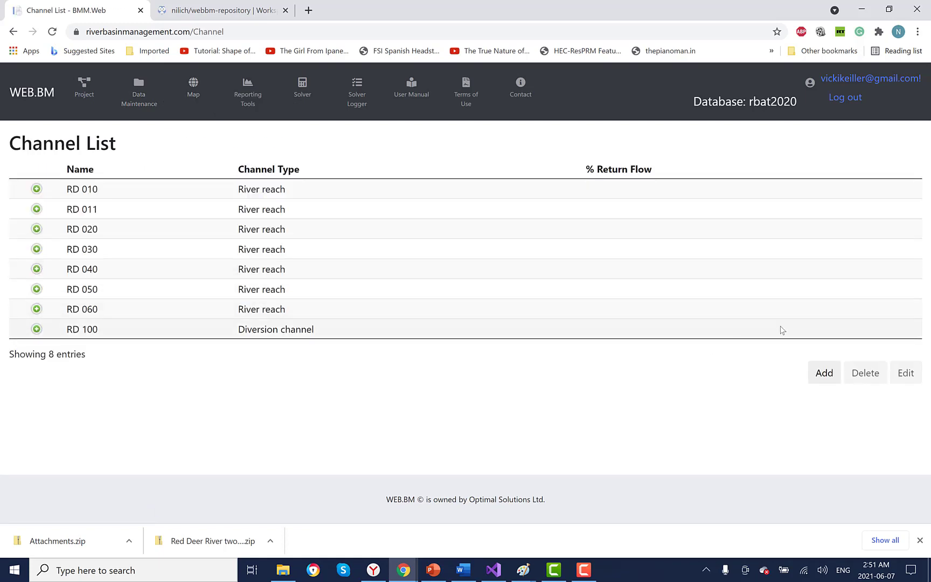
pyautogui.click(824, 372)
pyautogui.click(284, 140)
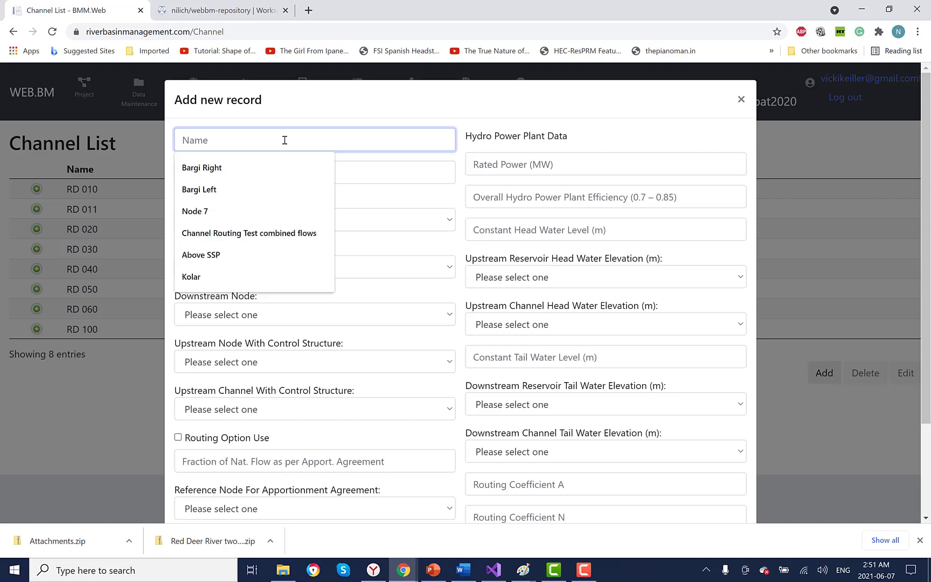
pyautogui.write('RD 070')
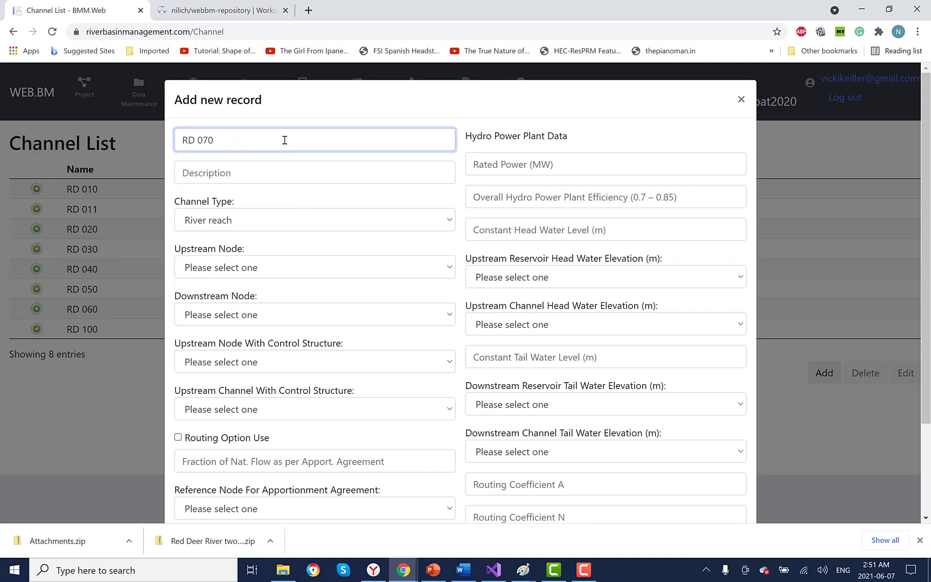
pyautogui.click(240, 167)
pyautogui.write('additional steady state channel')
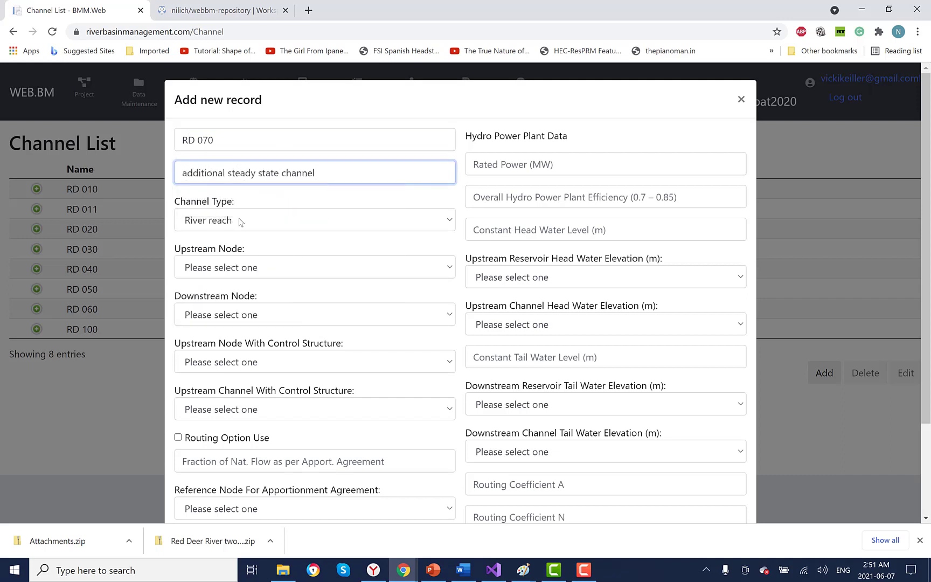
# Step: Route RD 070 from upstream node RD 9 to downstream node RD 8 and save it
pyautogui.click(416, 272)
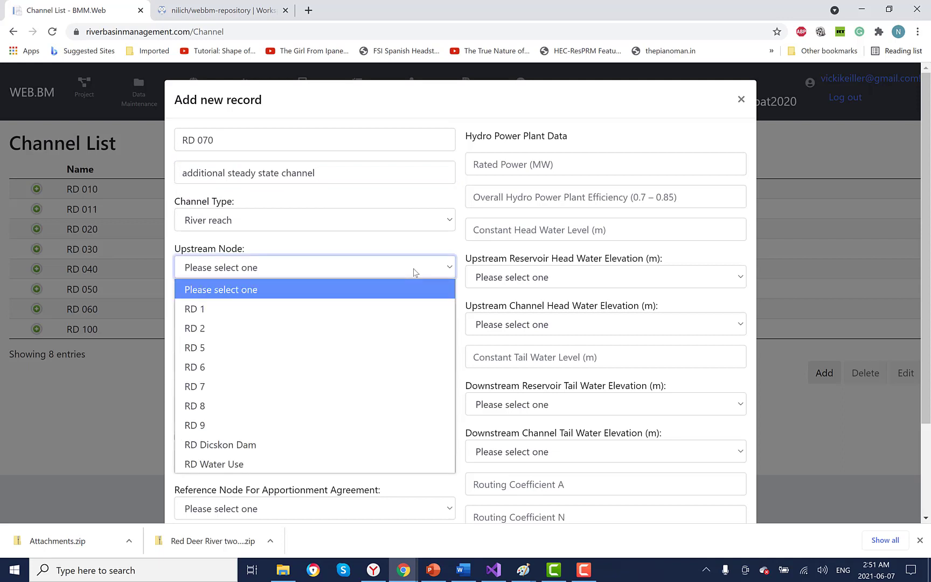
pyautogui.click(264, 425)
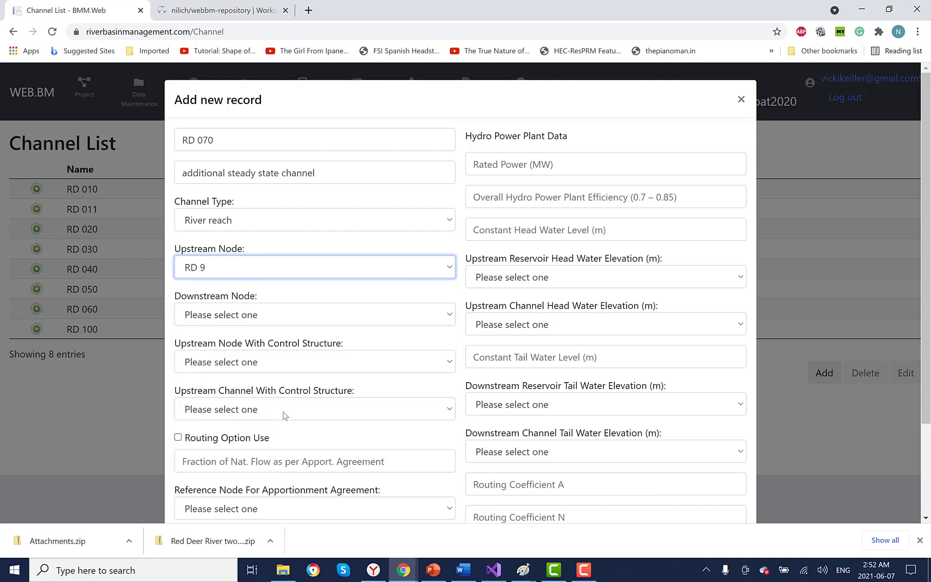
pyautogui.click(385, 317)
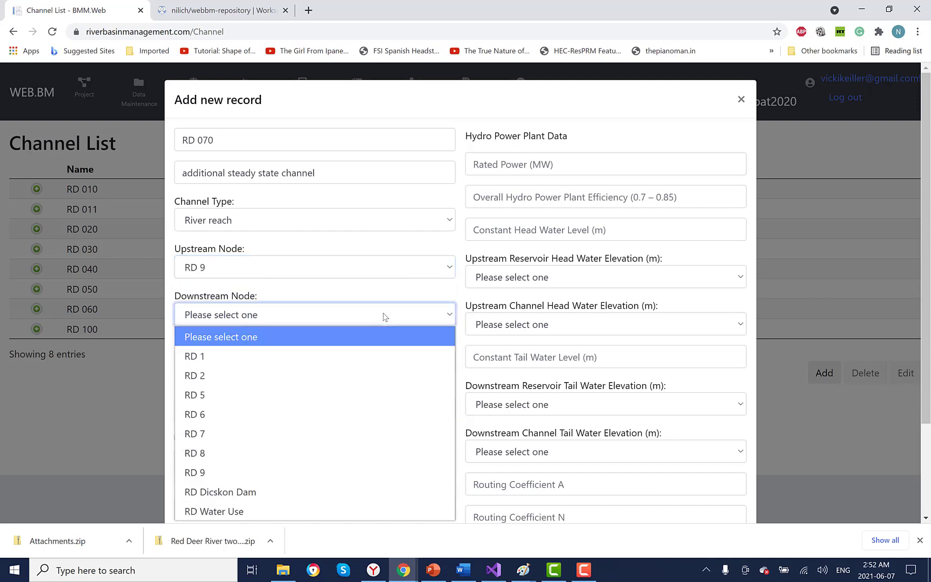
pyautogui.click(268, 455)
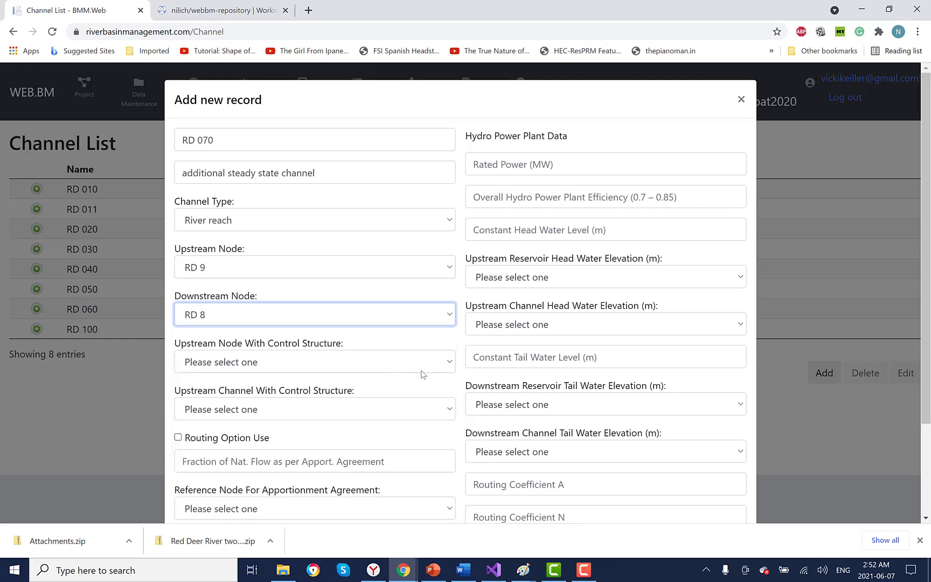
pyautogui.scroll(-2, 819, 372)
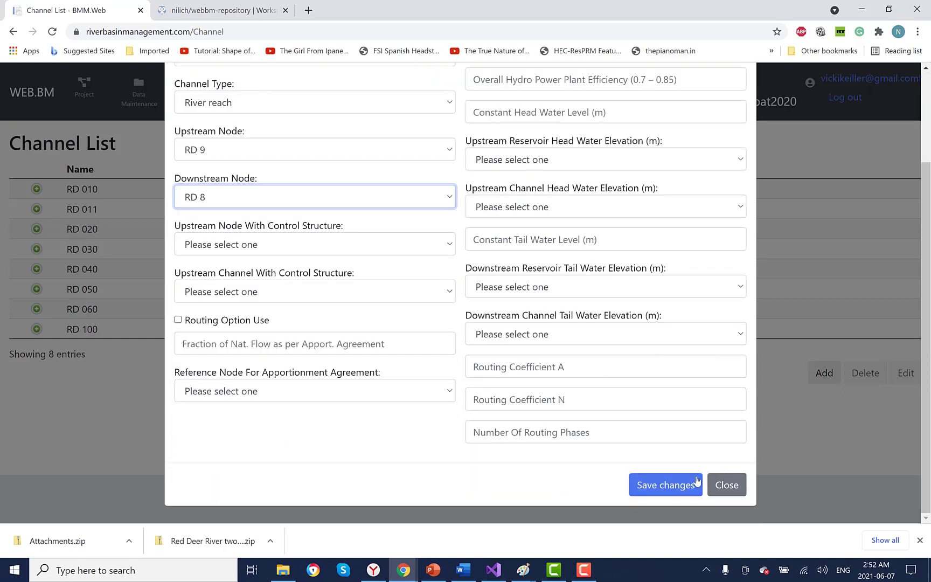
pyautogui.click(668, 485)
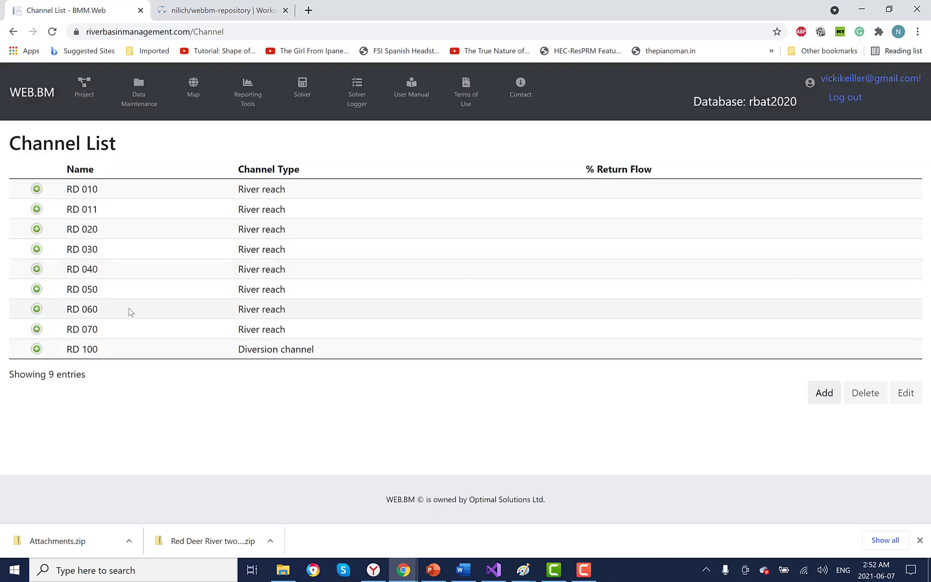
# Step: Edit channel RD 050 so its downstream node is RD 9 instead of RD 8
pyautogui.click(131, 287)
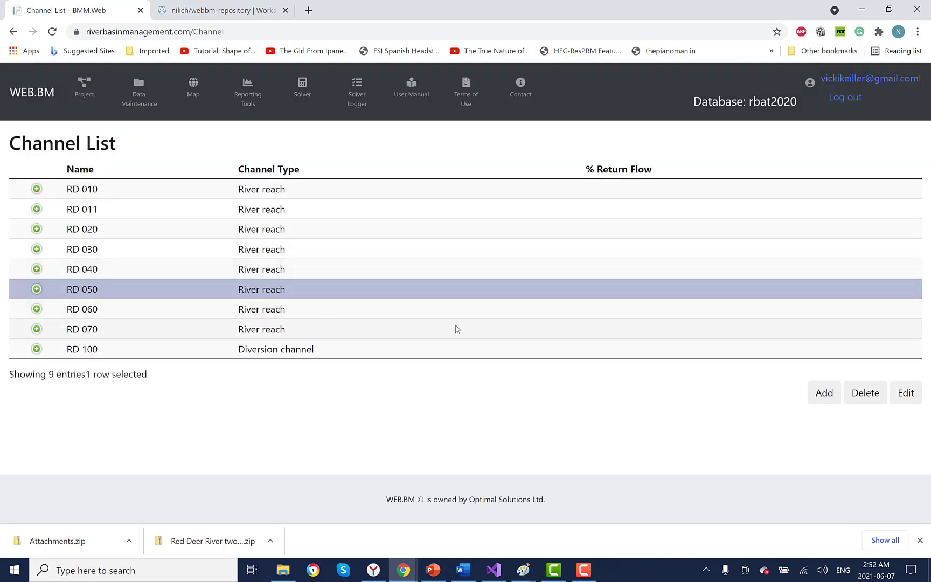
pyautogui.click(905, 392)
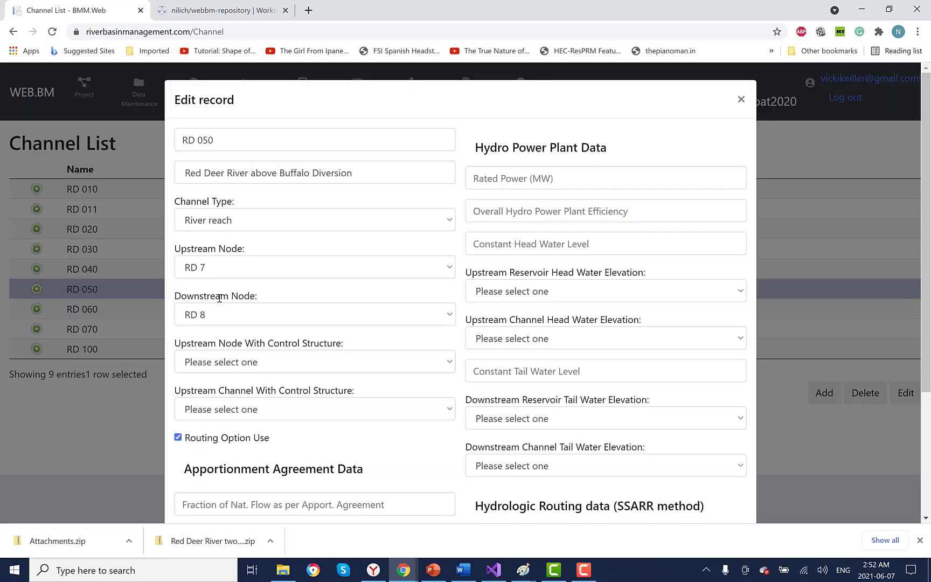
pyautogui.click(448, 318)
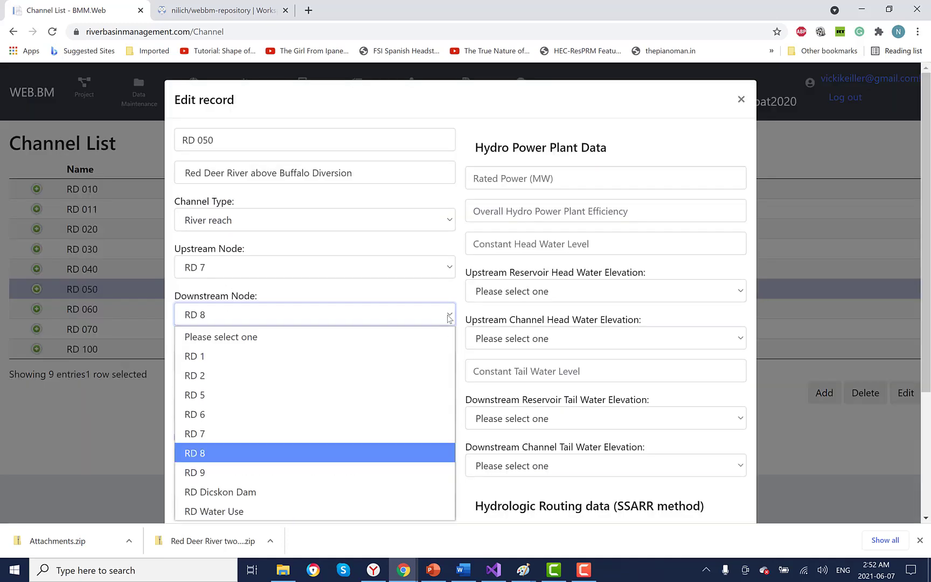
pyautogui.click(262, 468)
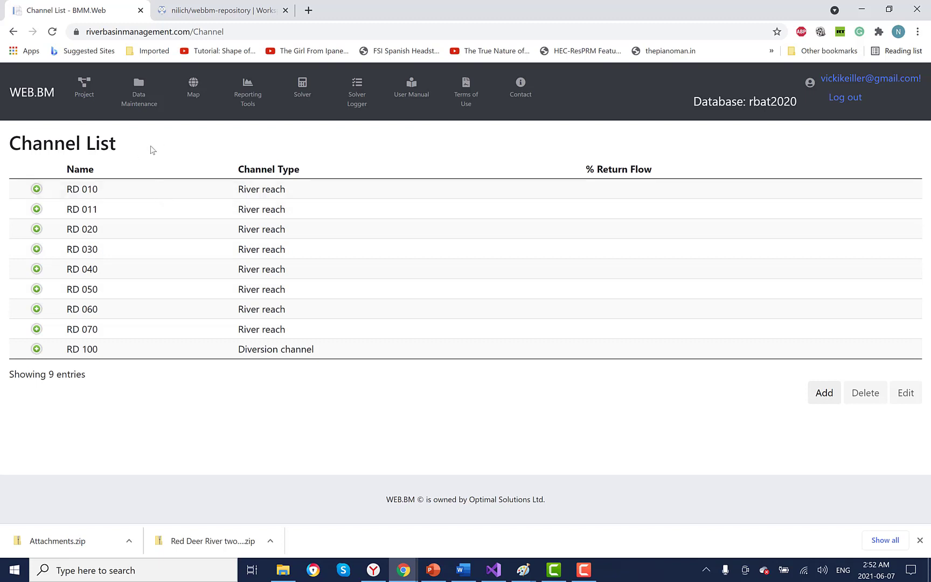
# Step: Review the Red Deer River Channel Routing Low Flow Test scenario and its channel policy groups
pyautogui.click(84, 89)
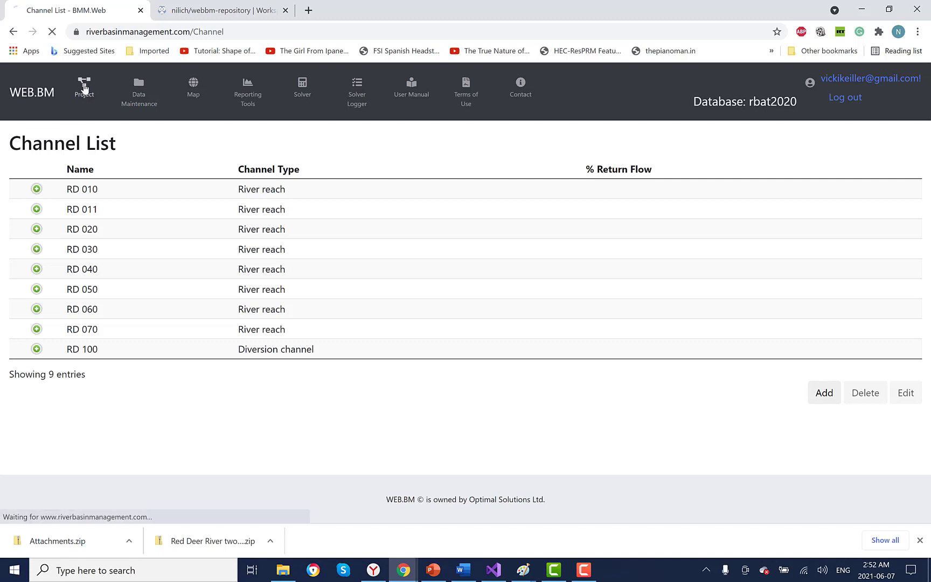
pyautogui.click(88, 203)
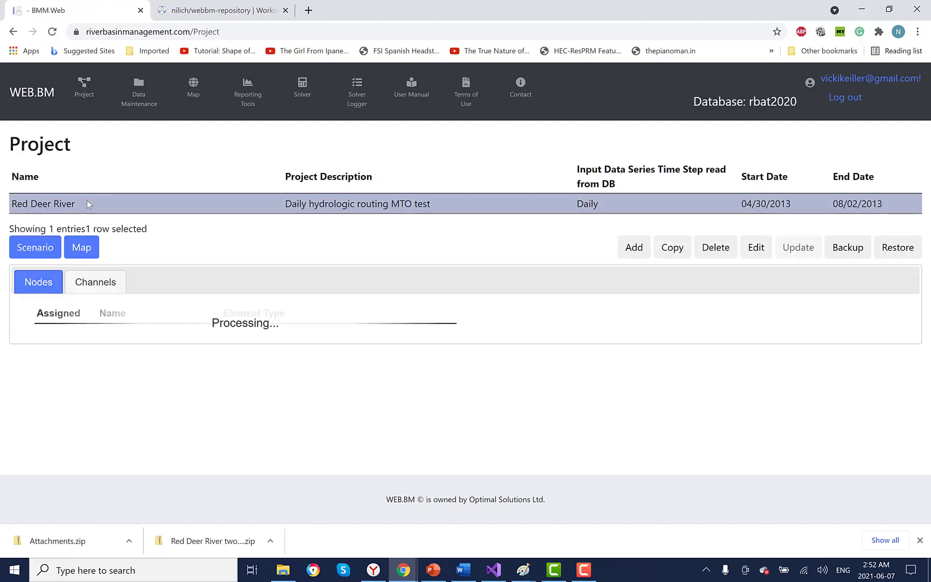
pyautogui.click(35, 249)
pyautogui.click(184, 246)
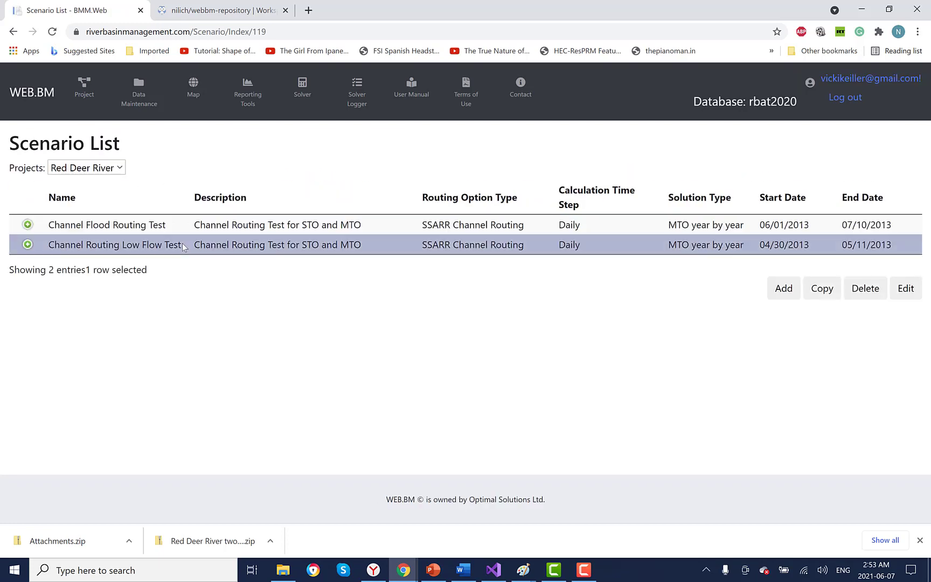
pyautogui.click(27, 244)
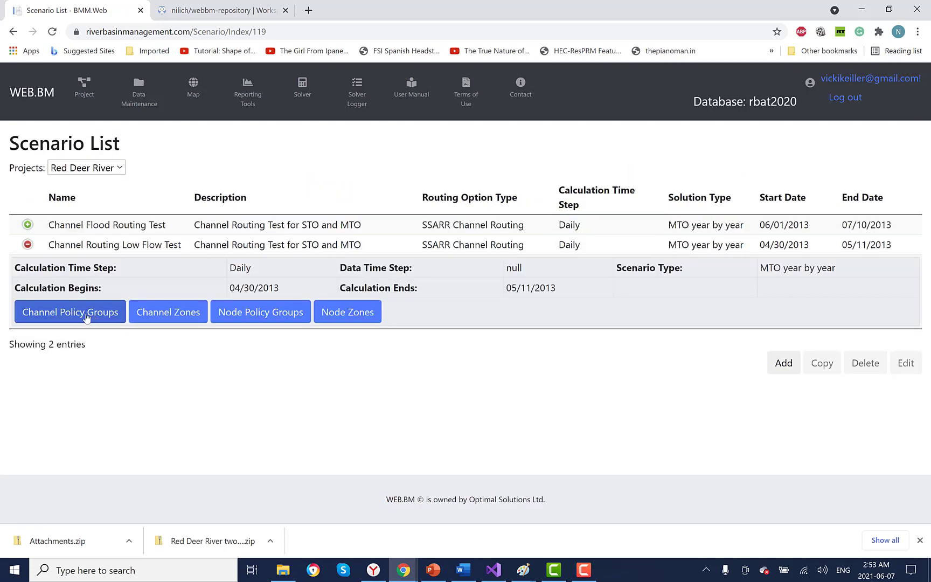
pyautogui.click(86, 316)
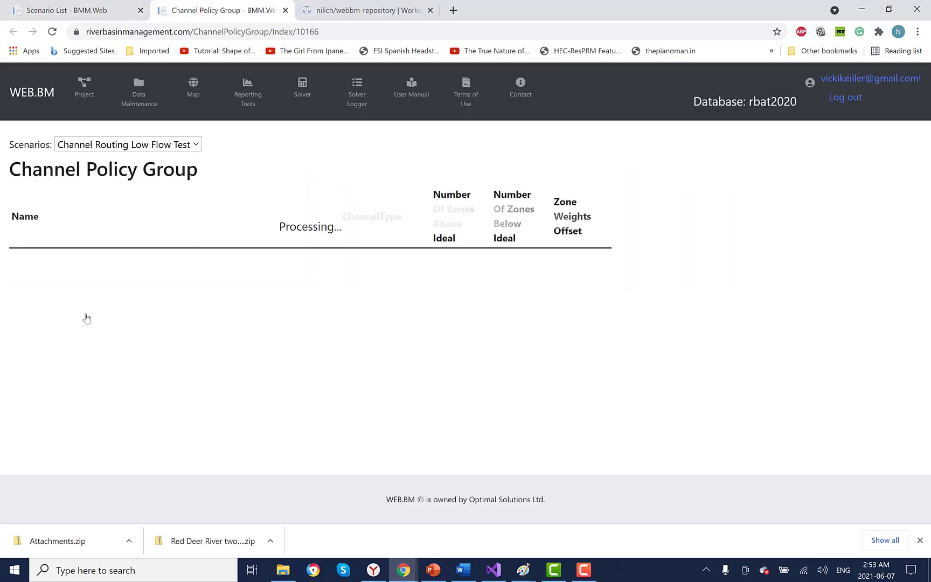
# Step: Assign node RD 9 and channel RD 070 to the Red Deer River project
pyautogui.click(81, 92)
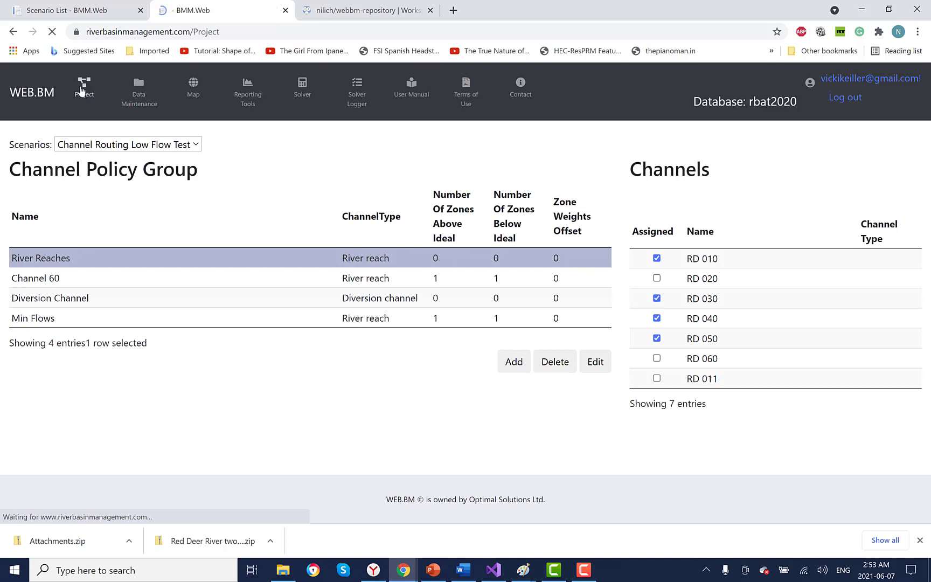
pyautogui.click(75, 203)
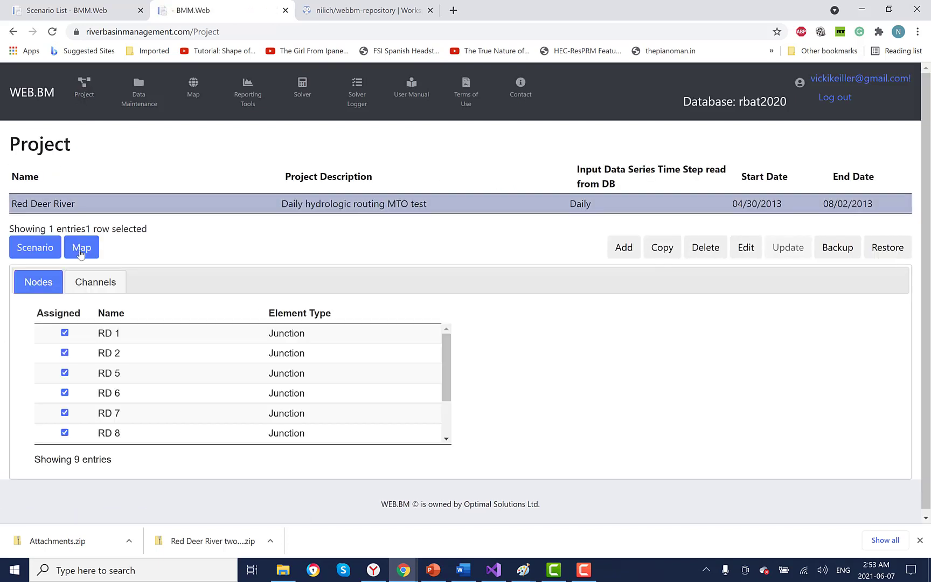
pyautogui.scroll(-3, 156, 345)
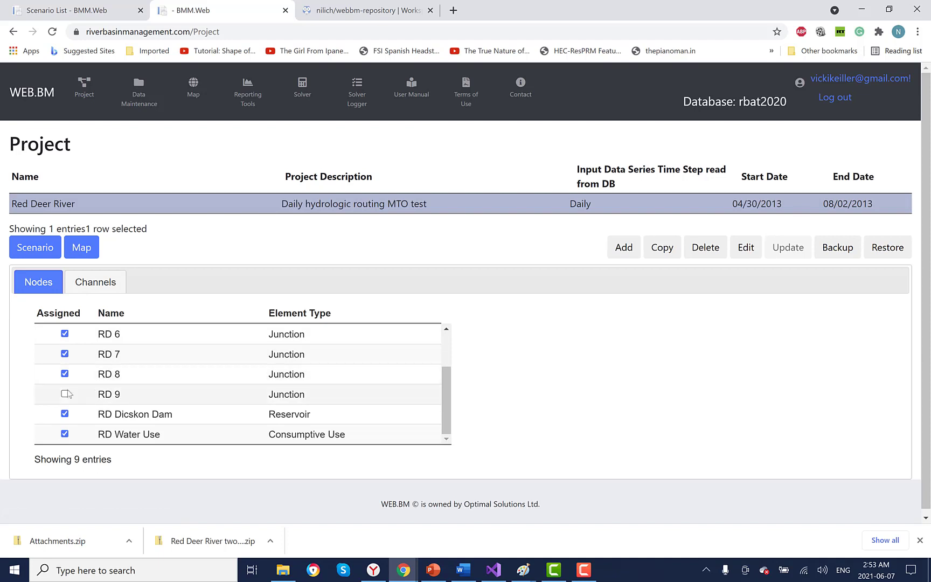
pyautogui.click(65, 395)
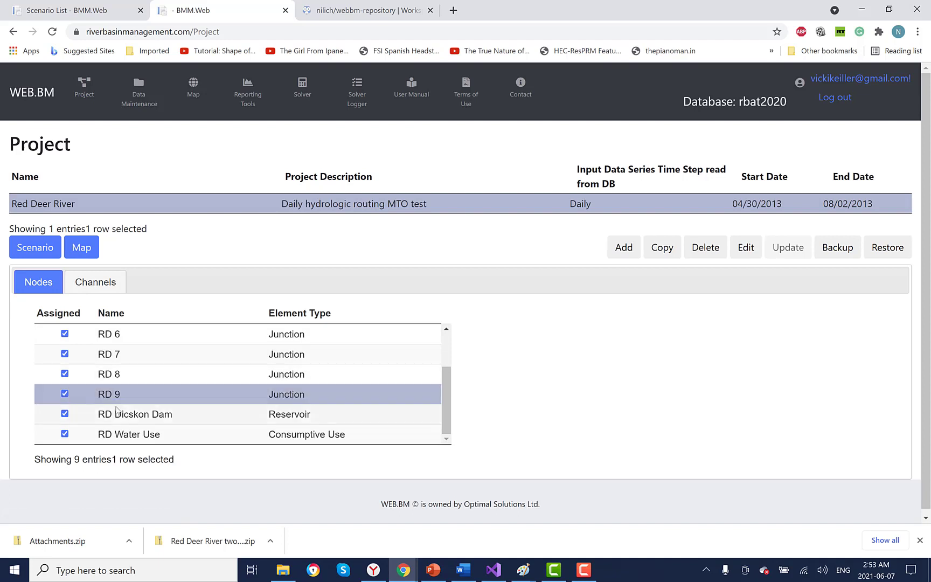
pyautogui.click(100, 284)
pyautogui.scroll(-3, 132, 343)
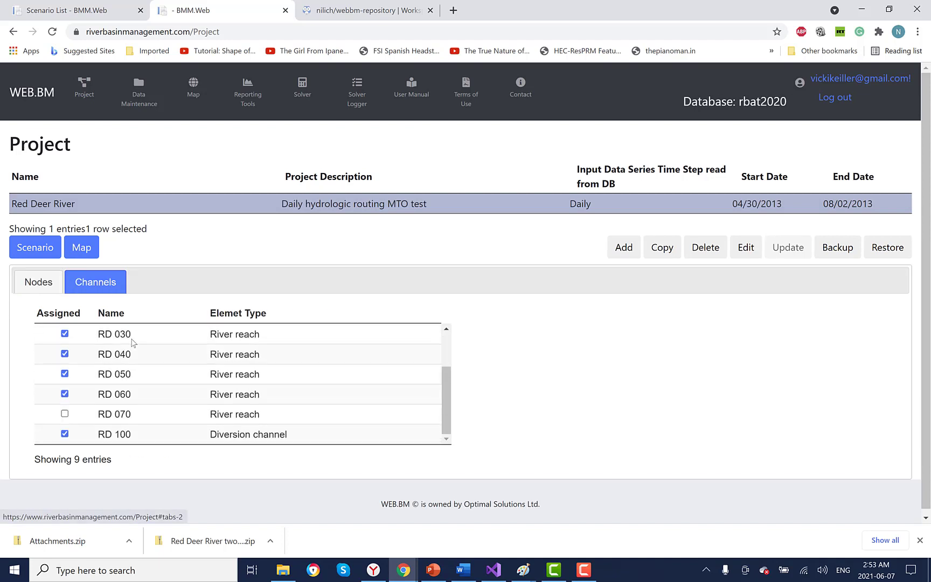
pyautogui.click(65, 413)
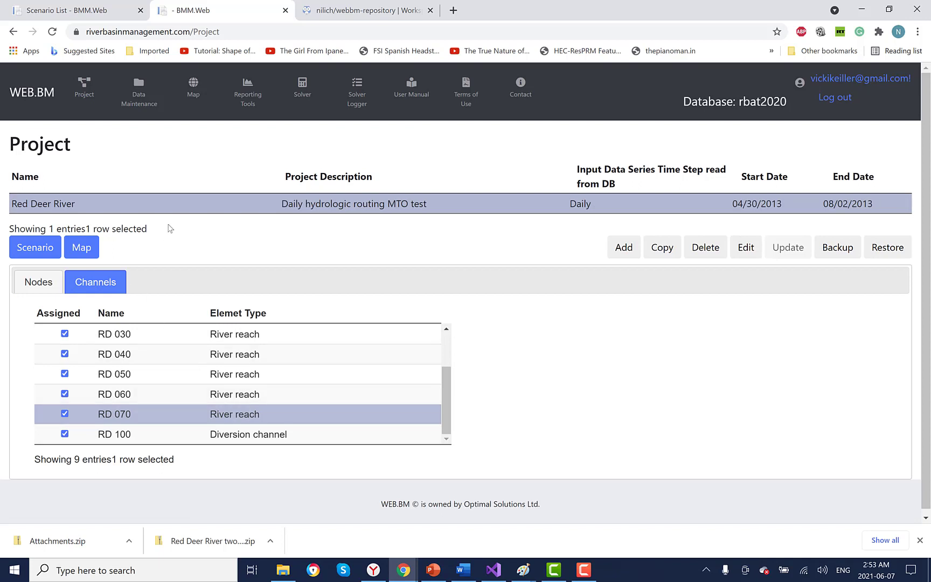
# Step: Reopen Red Deer River's scenarios with Channel Routing Low Flow Test's details expanded
pyautogui.click(84, 87)
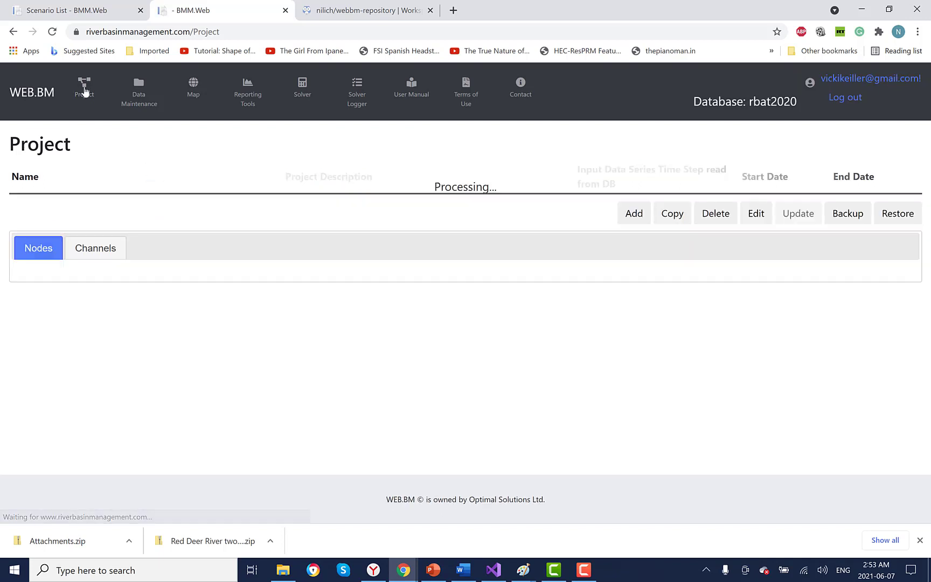
pyautogui.click(123, 209)
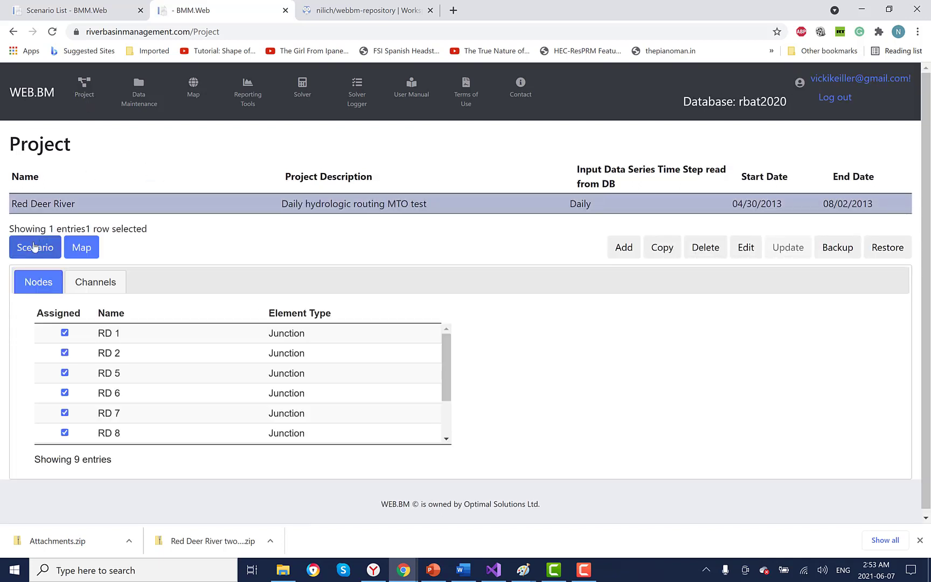
pyautogui.click(36, 247)
pyautogui.click(27, 247)
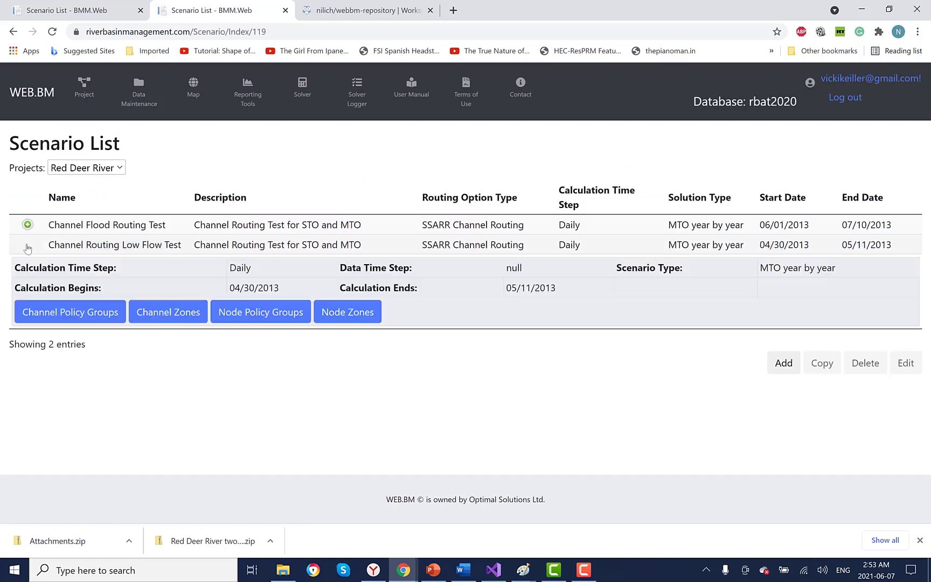
# Step: Check RD 070 in the River Reaches group's channels, then return to the Scenario List
pyautogui.click(86, 313)
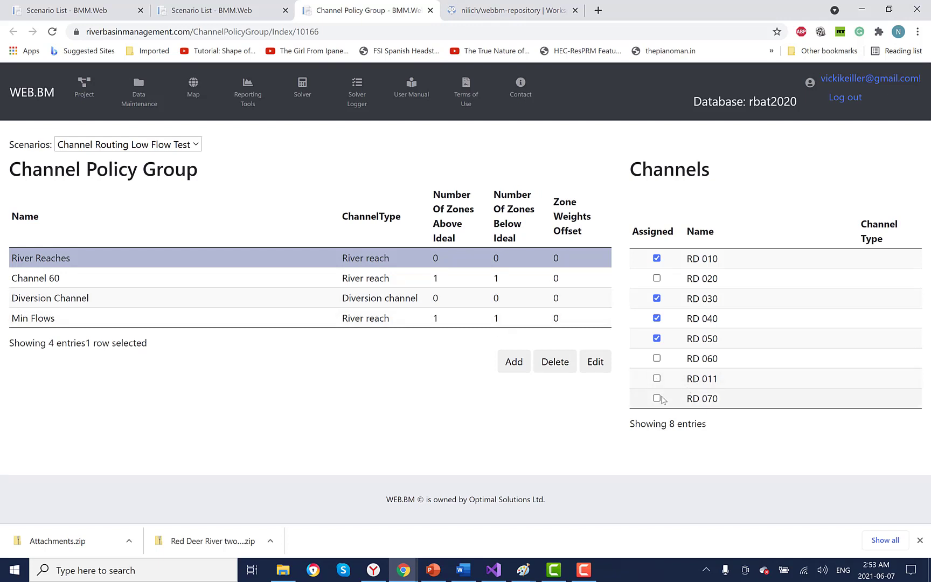
pyautogui.click(657, 398)
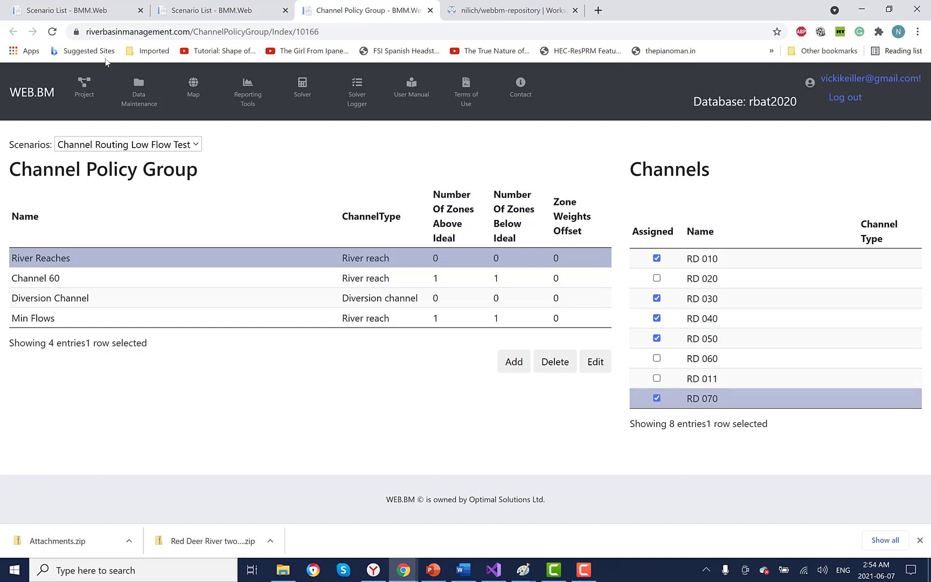
pyautogui.click(97, 10)
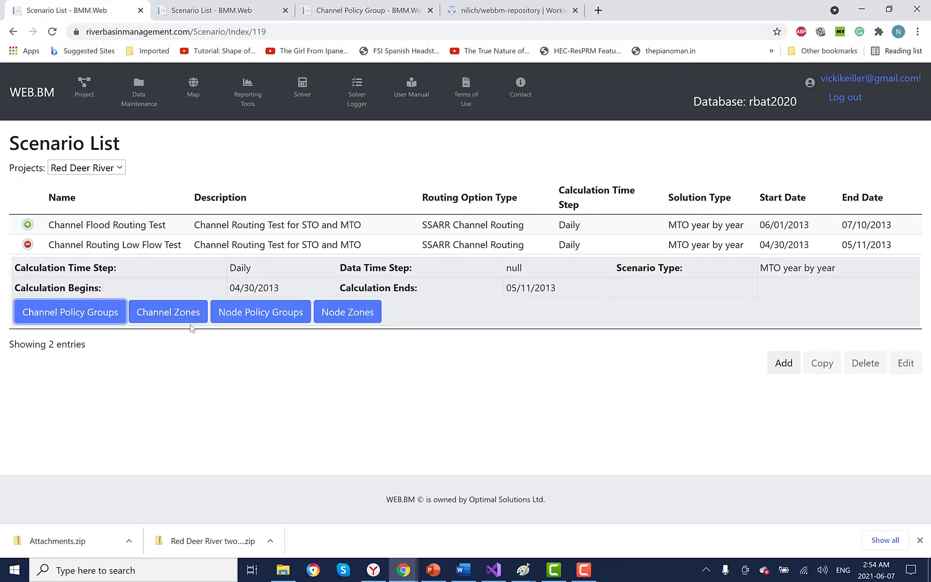
# Step: Show RD 030's channel zone levels under Channel Zones and bring up their export options
pyautogui.click(178, 313)
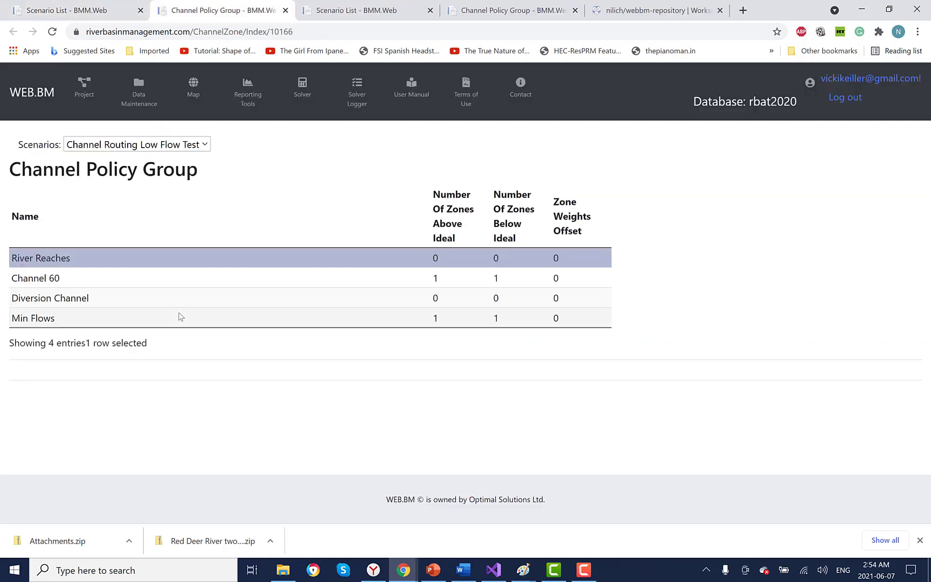
pyautogui.scroll(-3, 272, 350)
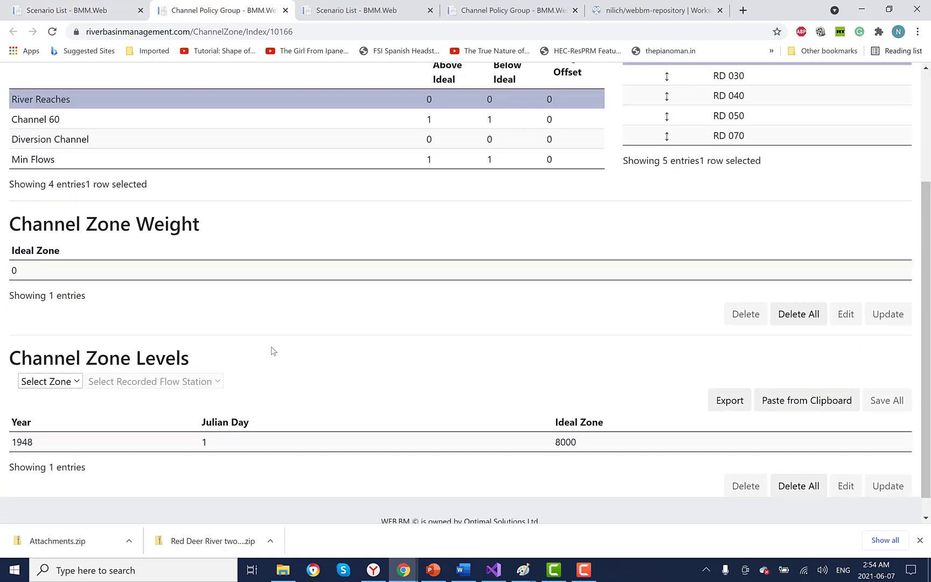
pyautogui.scroll(2, 390, 311)
pyautogui.scroll(-2, 458, 378)
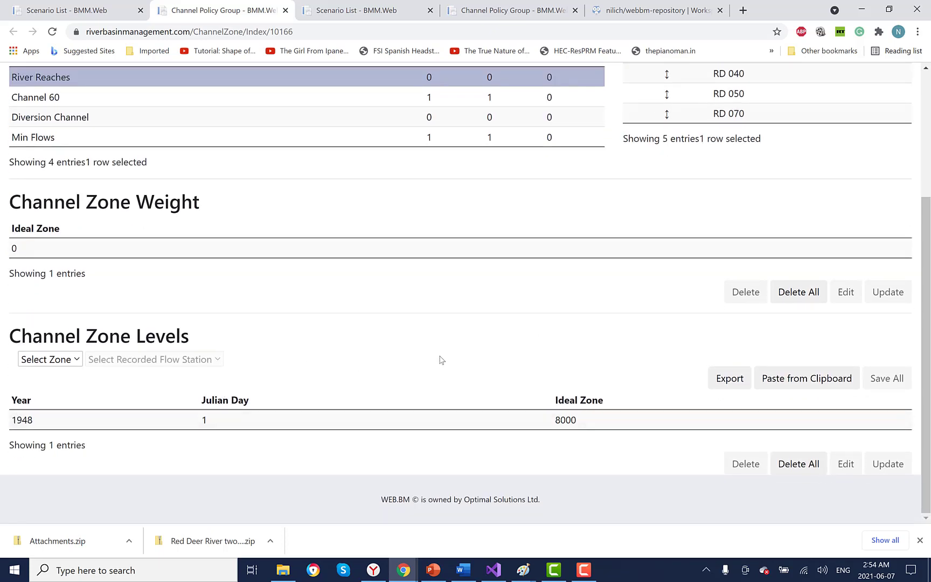
pyautogui.scroll(2, 440, 358)
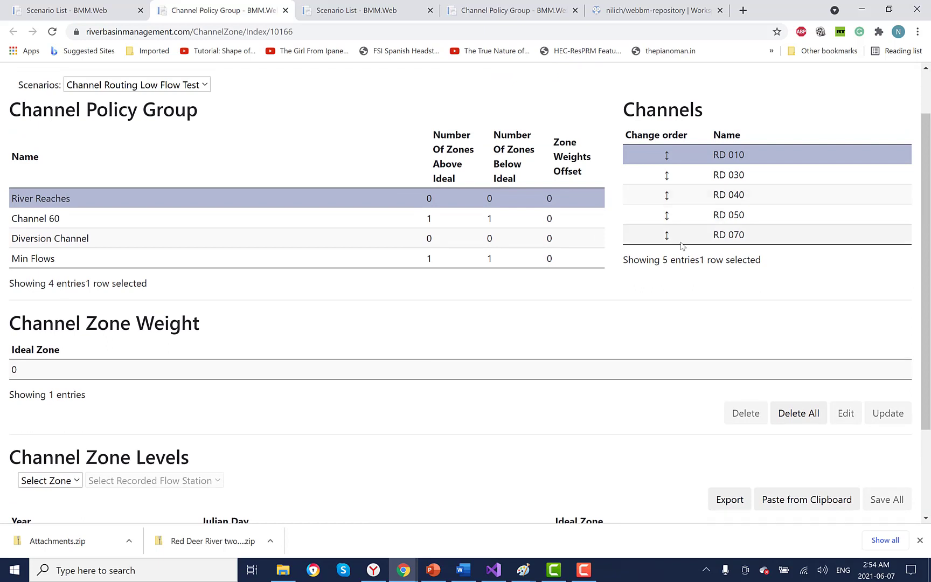
pyautogui.click(683, 174)
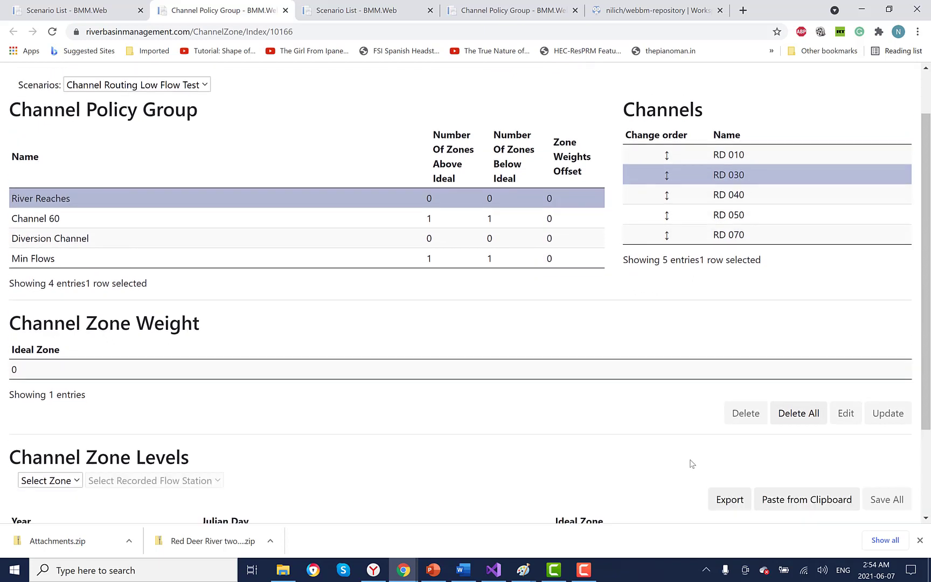
pyautogui.scroll(-2, 693, 463)
pyautogui.click(731, 378)
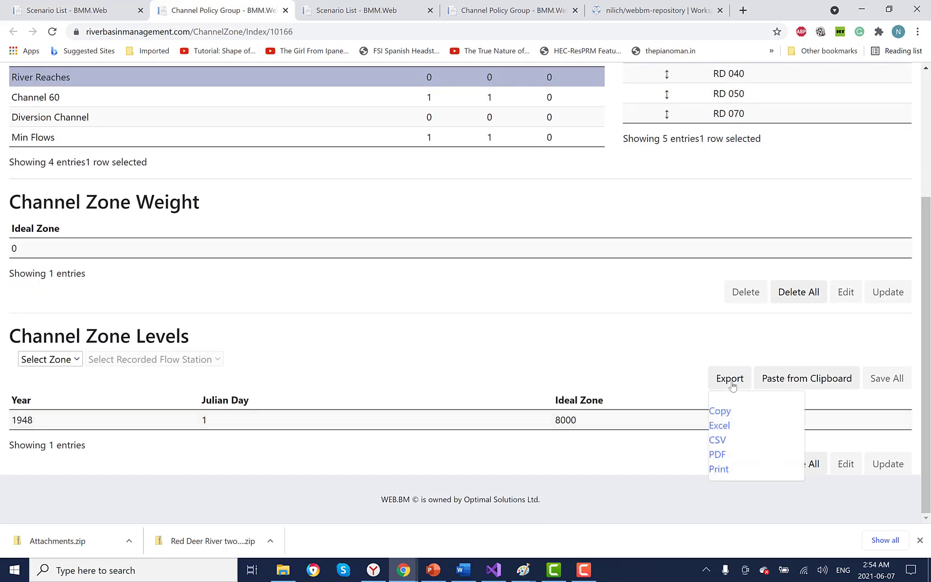
# Step: Export RD 030's zone levels to CSV, move 8000 from J2 to D2, and copy B2:D2
pyautogui.click(718, 440)
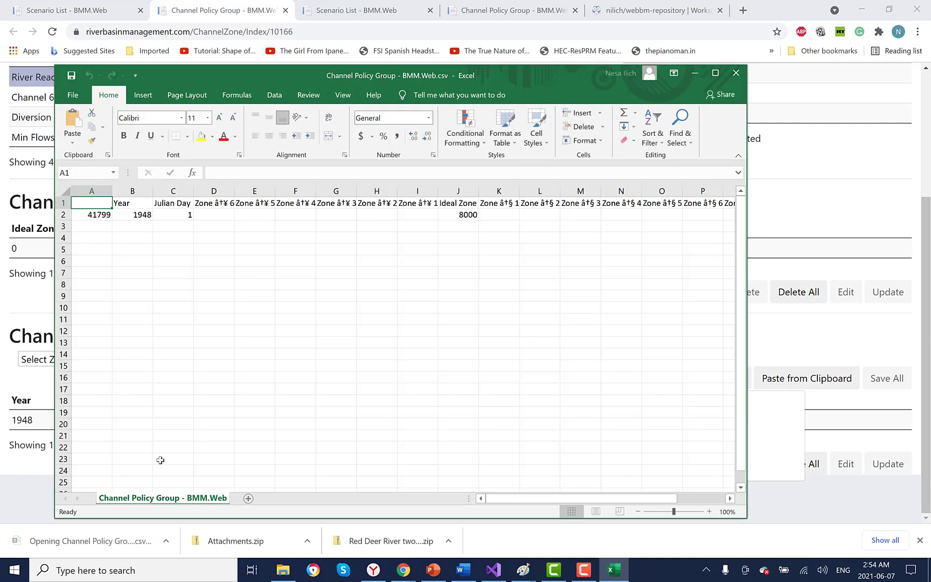
pyautogui.click(452, 217)
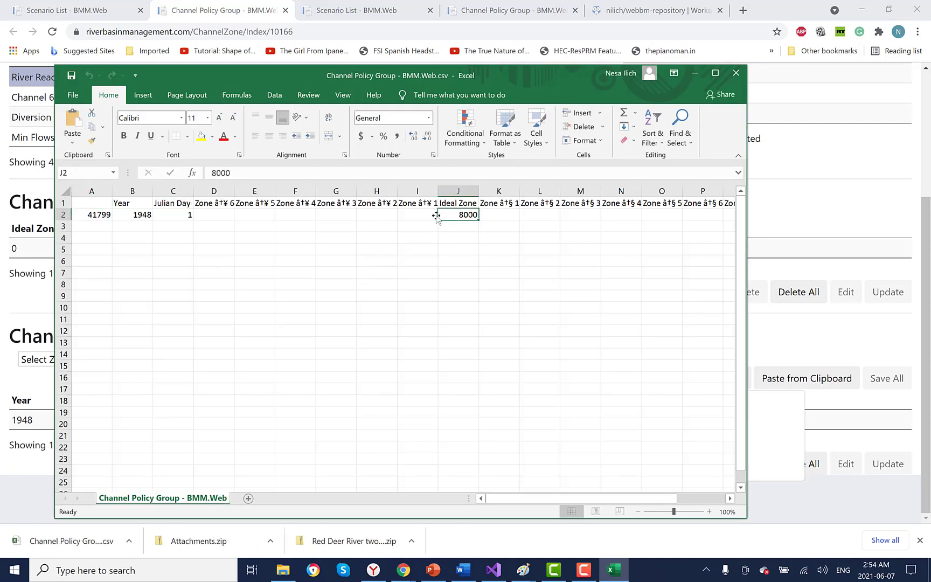
pyautogui.moveTo(436, 215); pyautogui.dragTo(215, 215)
pyautogui.moveTo(139, 216); pyautogui.dragTo(216, 216)
pyautogui.rightClick(218, 217)
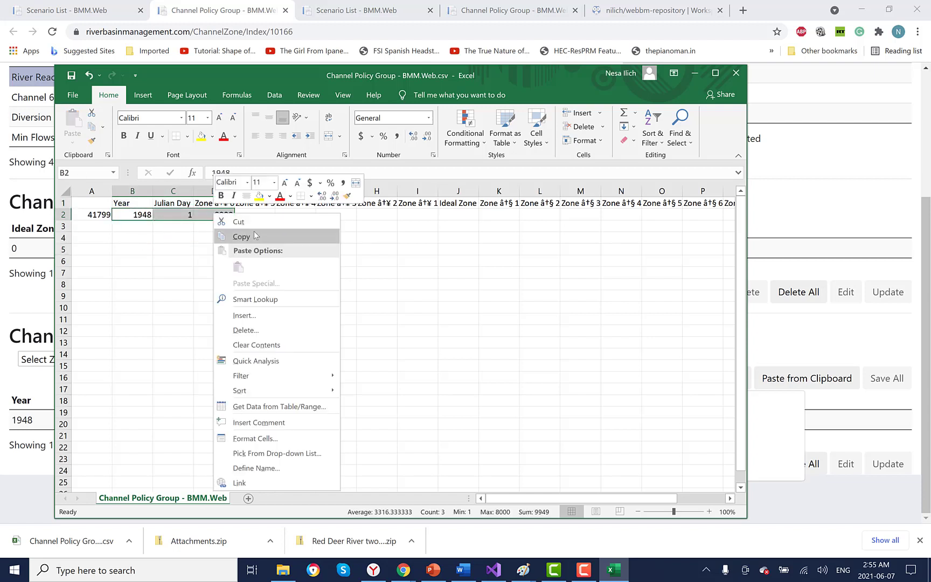
pyautogui.press('Escape')
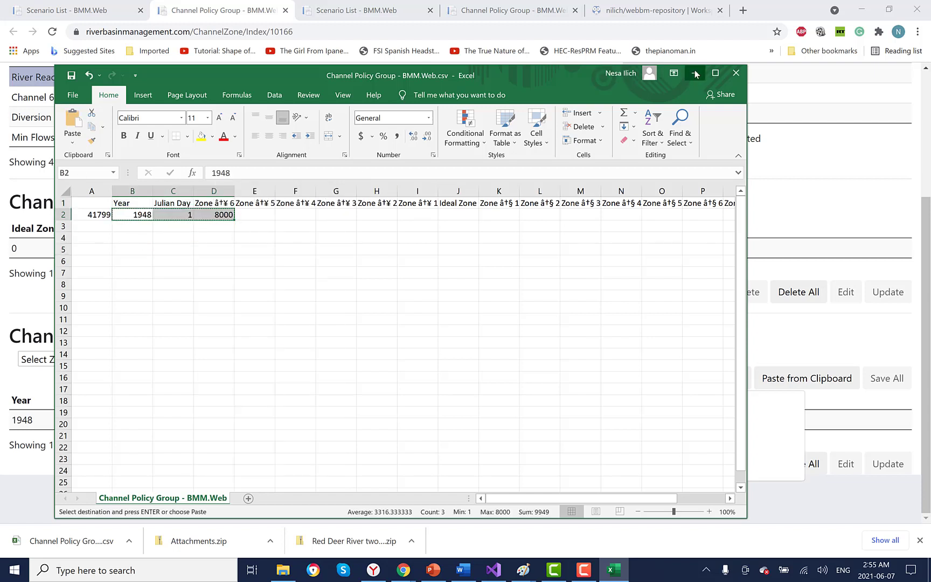
pyautogui.click(695, 72)
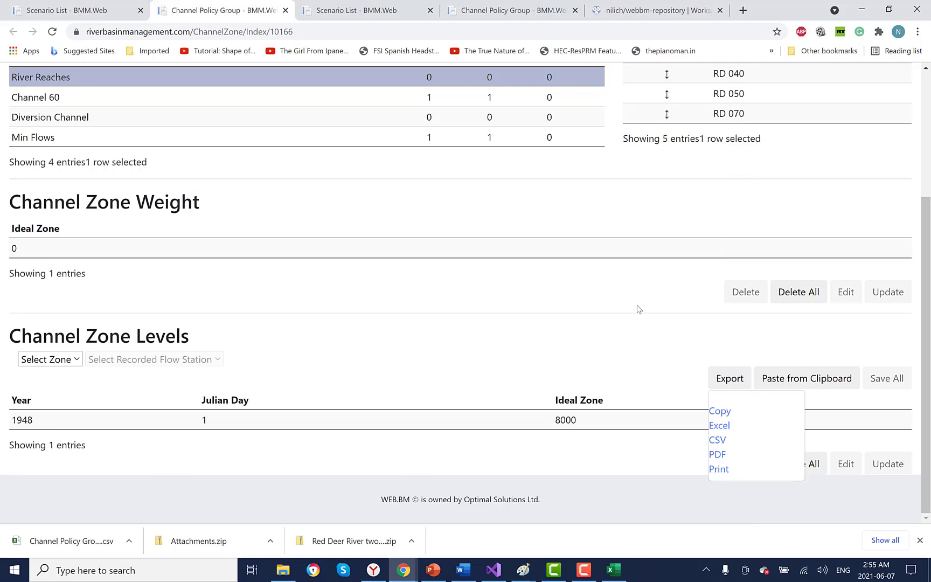
# Step: Paste the 1948, day 1, 8000 row into RD 070's zone levels and save all
pyautogui.click(762, 115)
pyautogui.click(762, 113)
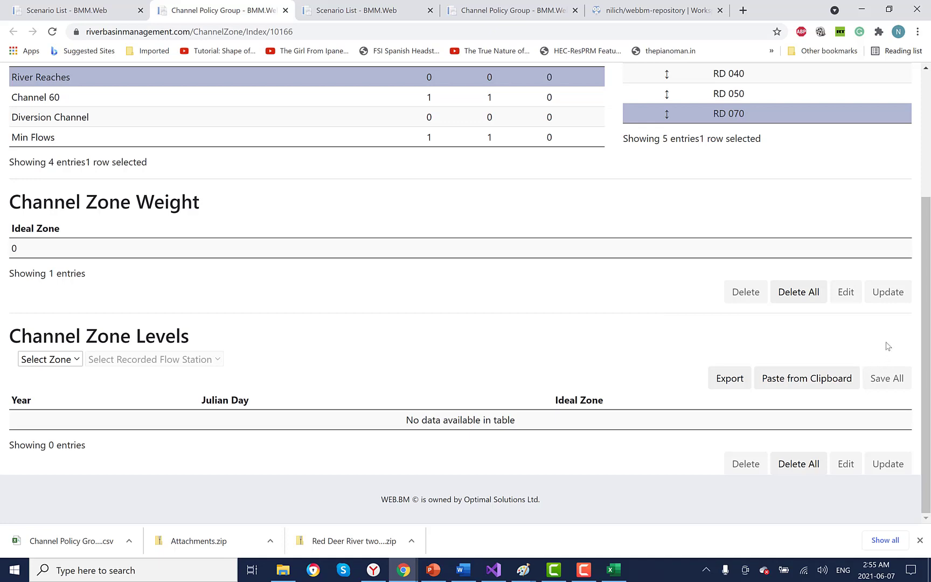
pyautogui.click(811, 379)
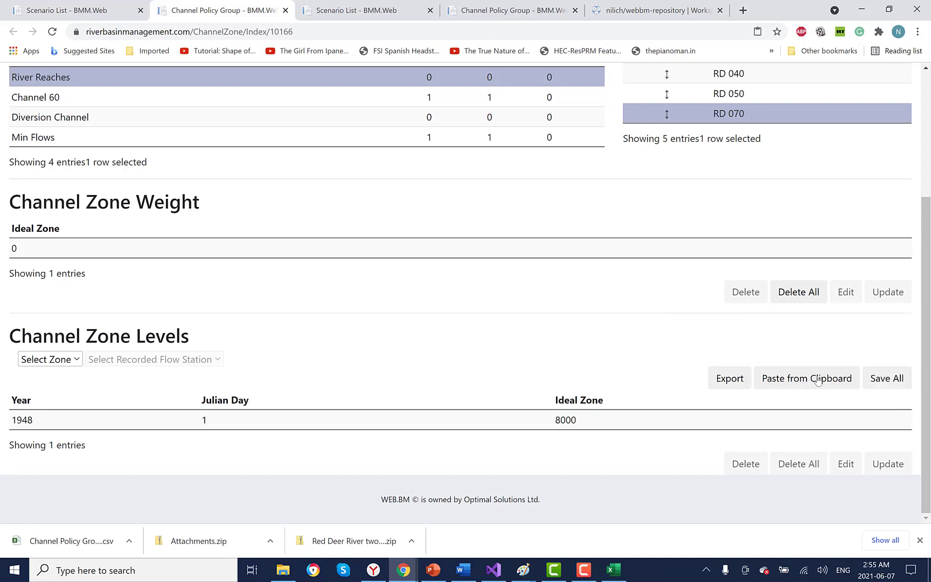
pyautogui.click(893, 380)
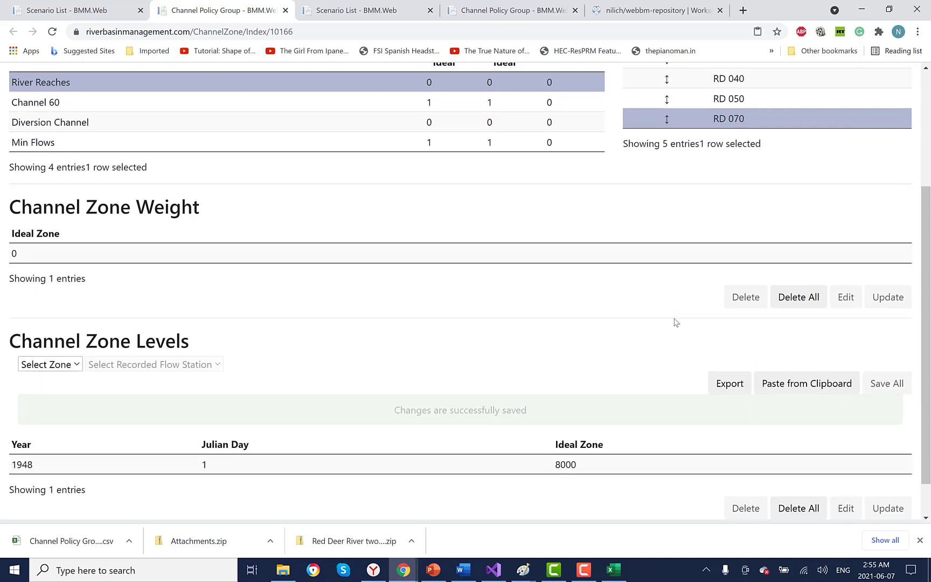
# Step: Review the channel zone levels of RD 050 and RD 040
pyautogui.scroll(-3, 757, 217)
pyautogui.click(760, 154)
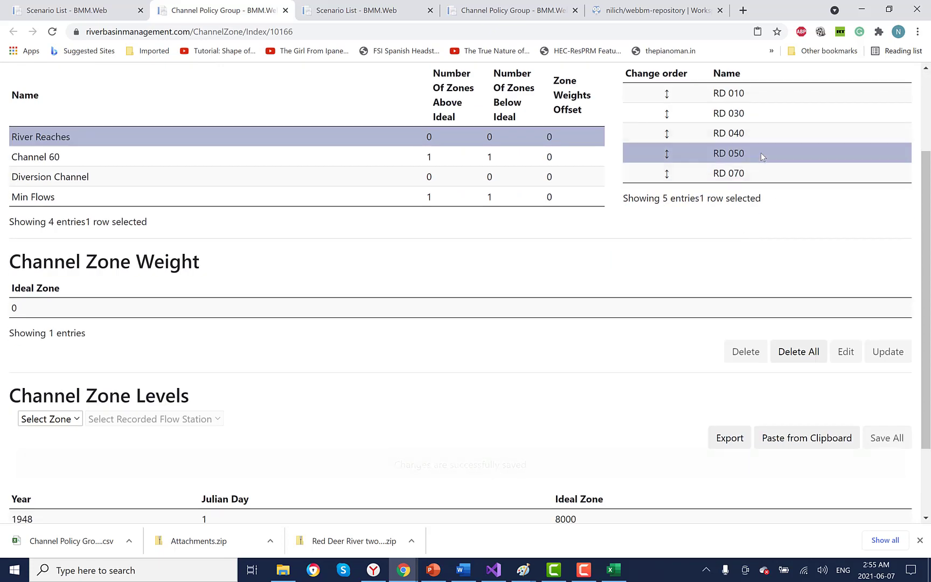
pyautogui.scroll(-2, 644, 273)
pyautogui.scroll(2, 644, 273)
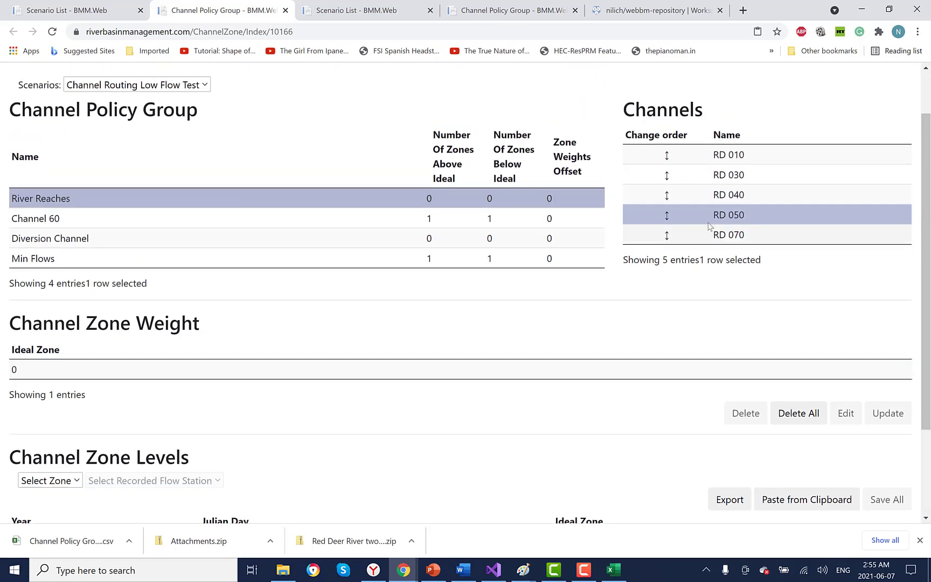
pyautogui.click(744, 193)
pyautogui.scroll(1, 503, 233)
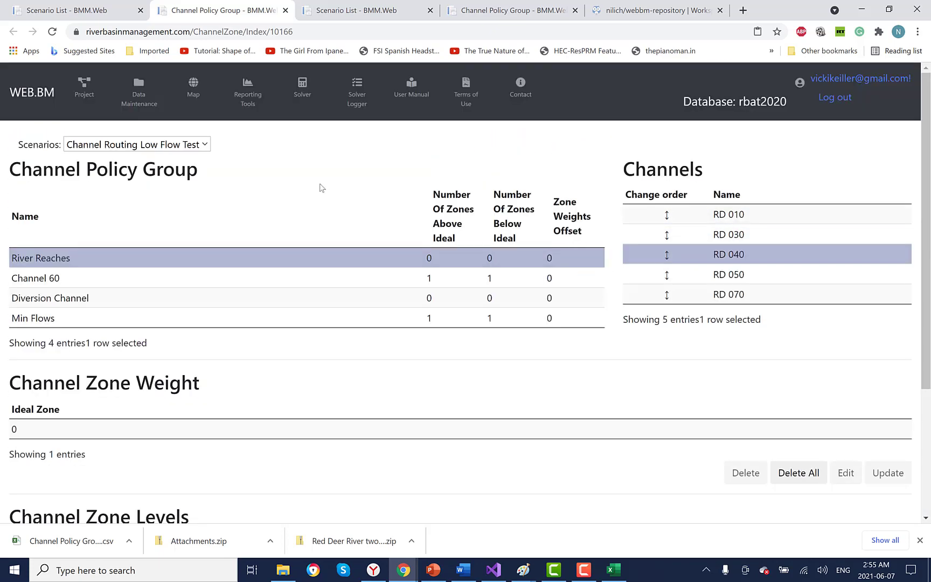
# Step: Run the Solver on Red Deer River's Channel Routing Low Flow Test, downloading the solution
pyautogui.click(302, 88)
pyautogui.click(183, 164)
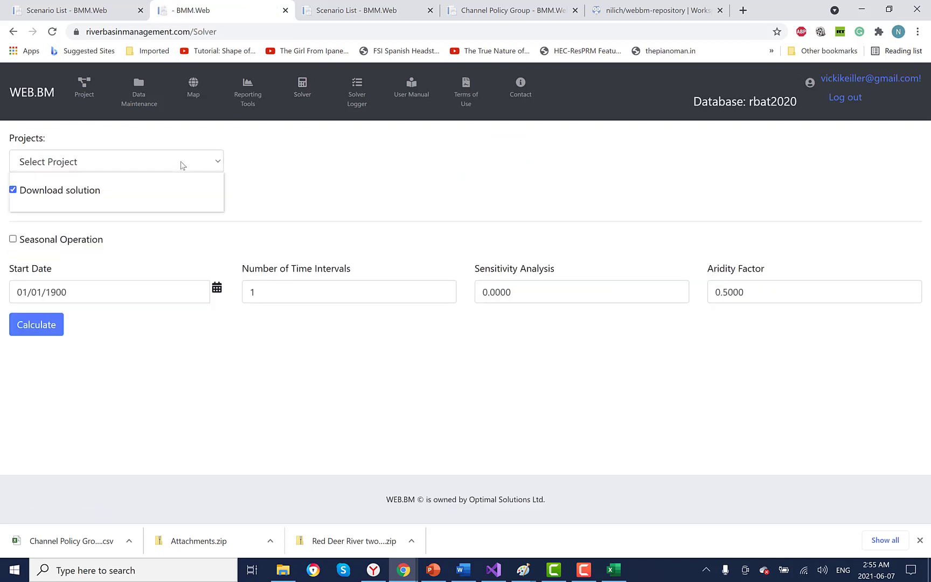
pyautogui.click(168, 202)
pyautogui.click(371, 163)
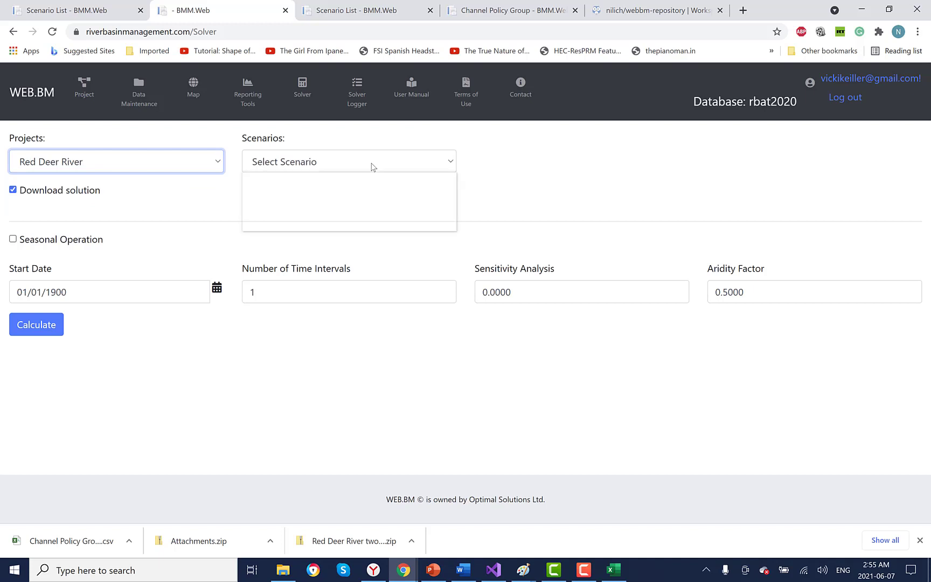
pyautogui.click(388, 217)
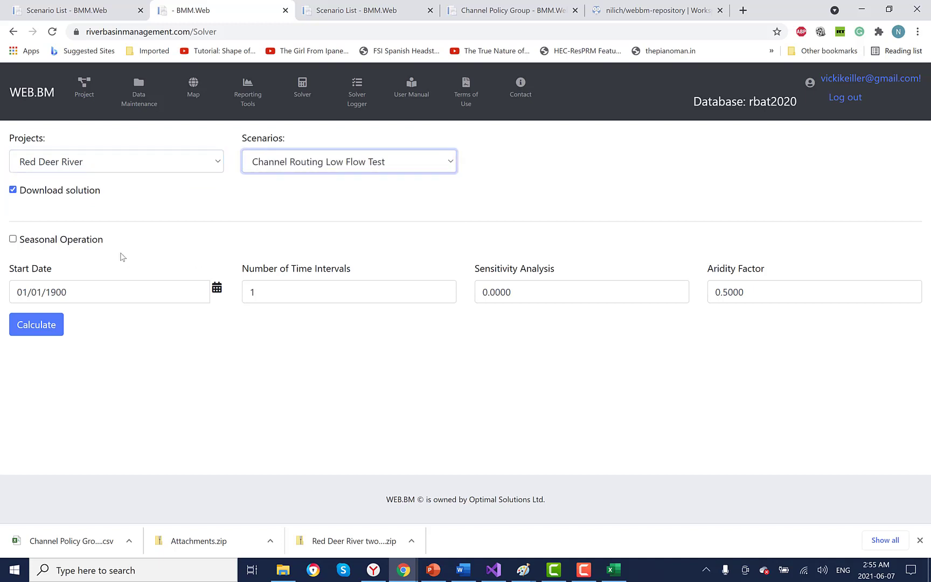
pyautogui.click(44, 320)
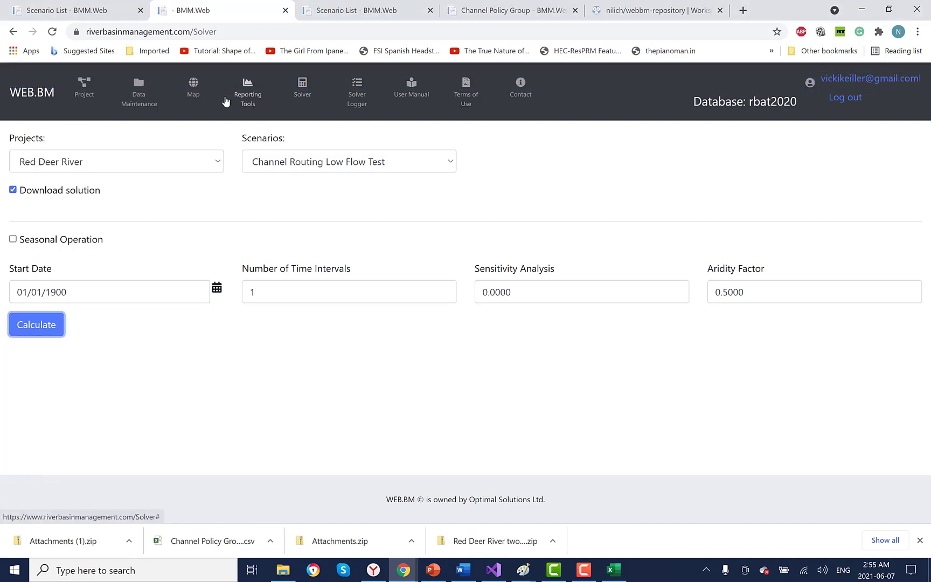
pyautogui.click(245, 96)
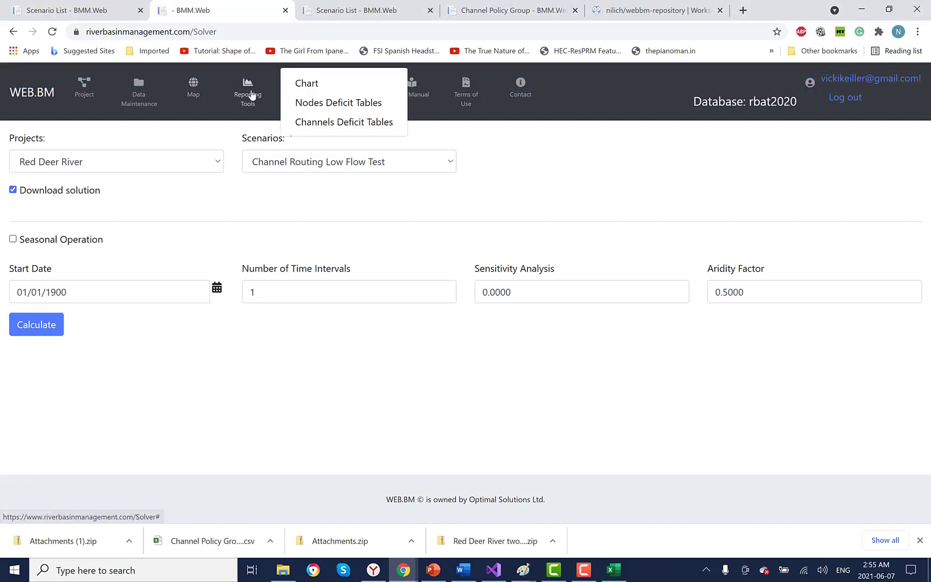
# Step: Add RD 030 and RD 040 simulated-flow series to the chart, leaving out Ideal
pyautogui.click(308, 84)
pyautogui.click(45, 150)
pyautogui.click(623, 172)
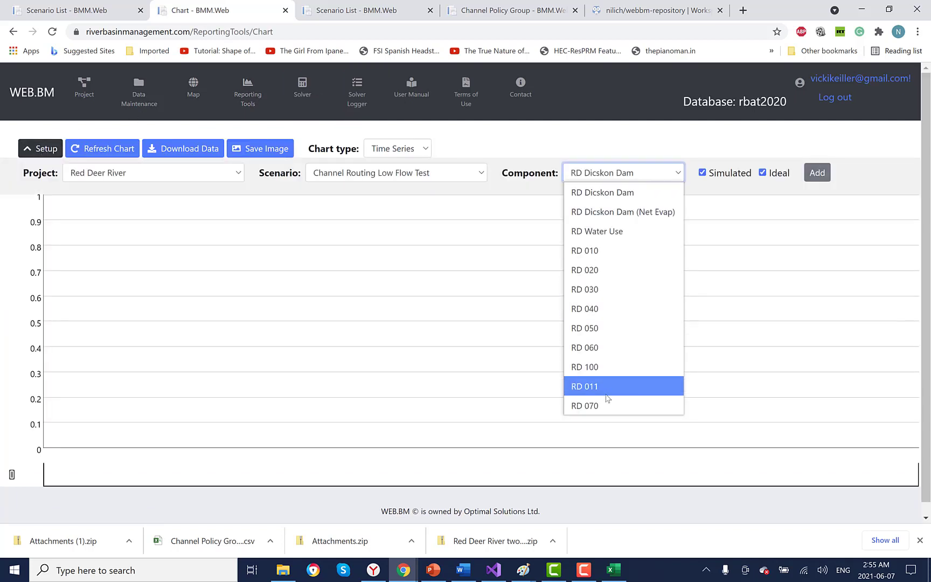
pyautogui.click(607, 291)
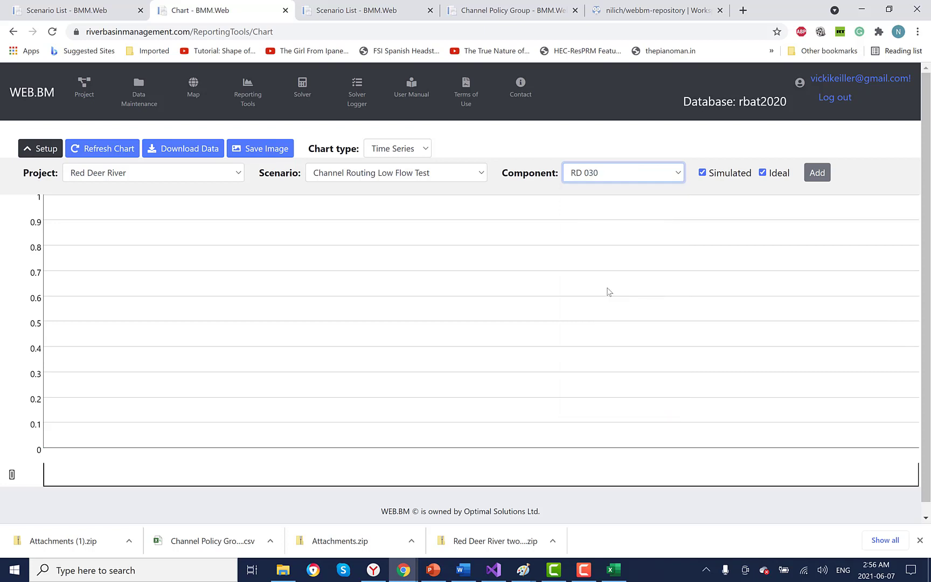
pyautogui.click(764, 174)
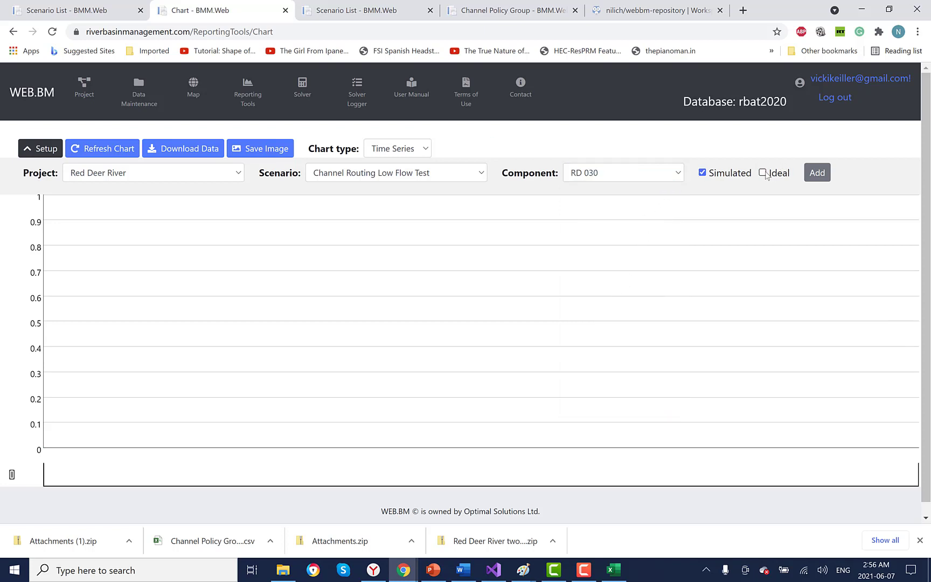
pyautogui.click(813, 175)
pyautogui.click(680, 179)
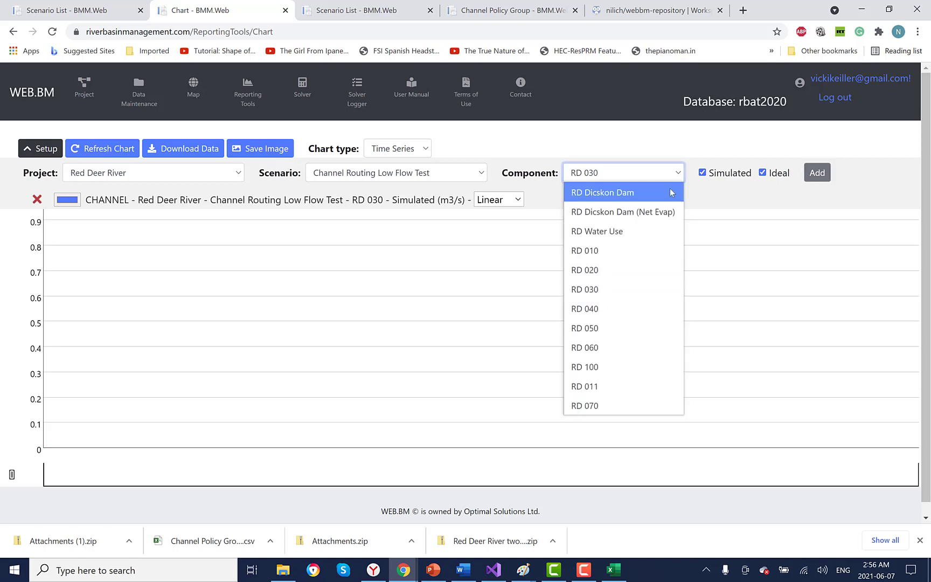
pyautogui.click(621, 305)
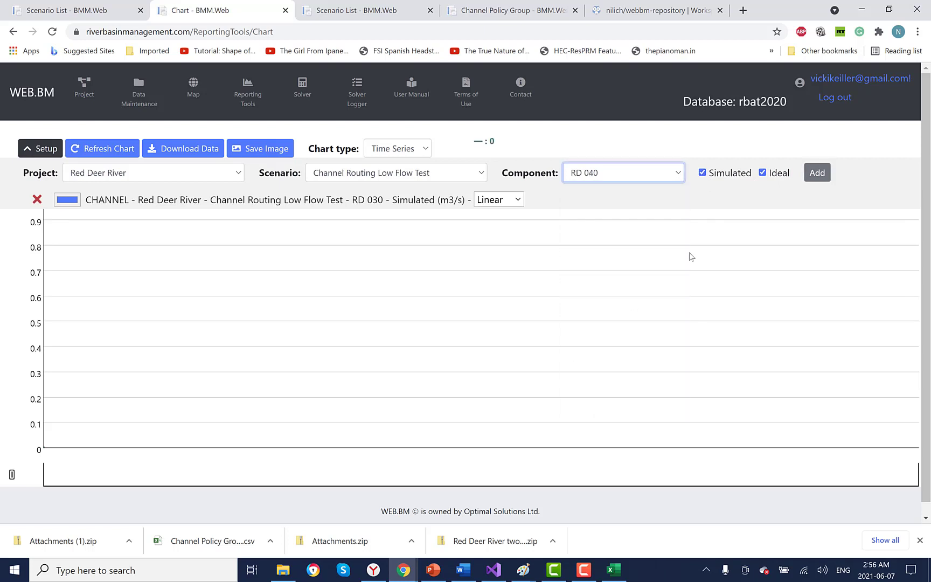
pyautogui.click(763, 173)
pyautogui.click(816, 172)
# Step: Add RD 050 and RD 070 simulated-flow series without Ideal, and refresh the chart
pyautogui.click(675, 180)
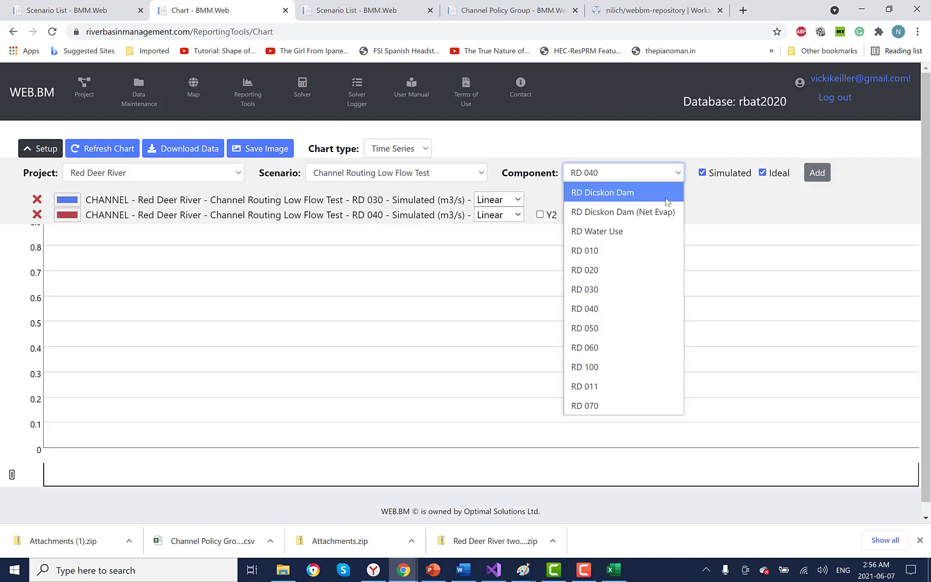
pyautogui.click(621, 328)
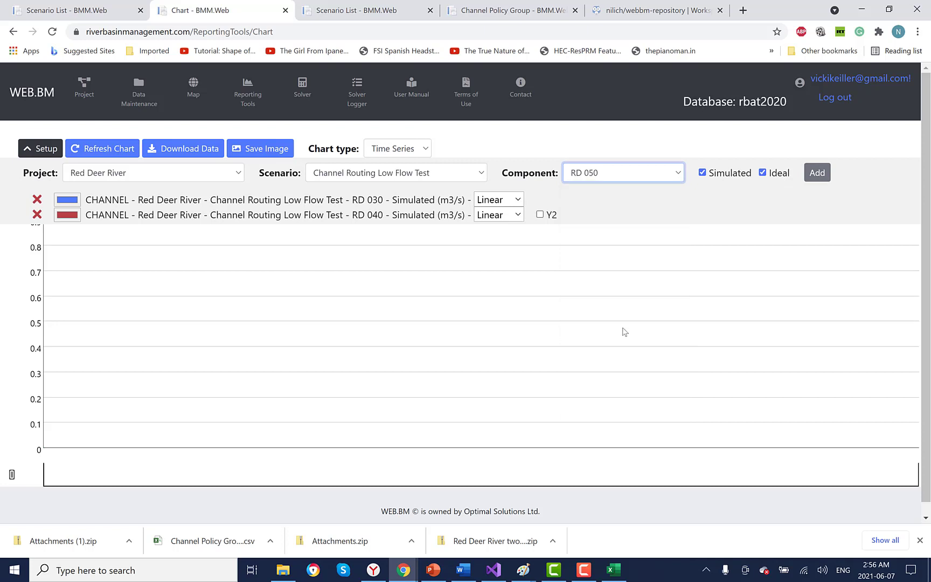
pyautogui.click(762, 173)
pyautogui.click(817, 172)
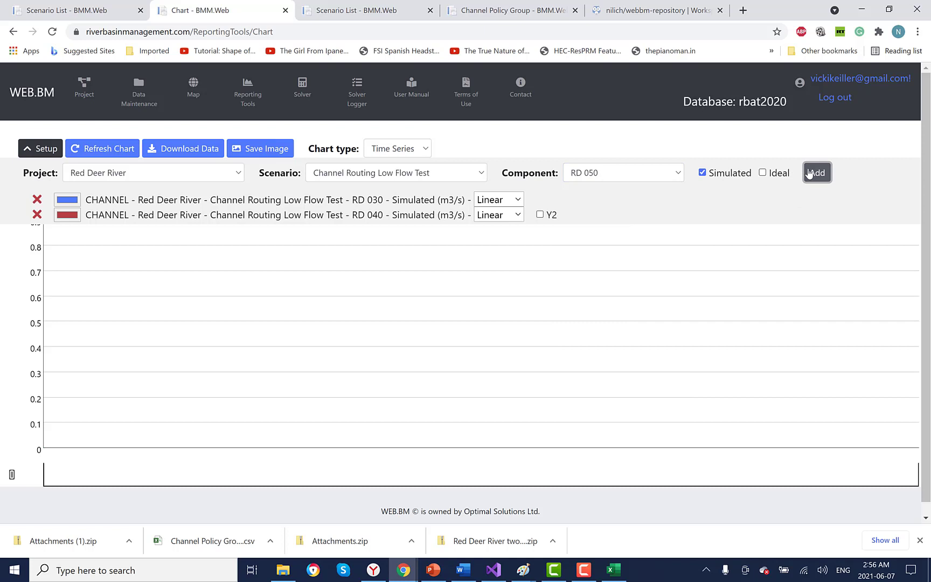
pyautogui.click(680, 176)
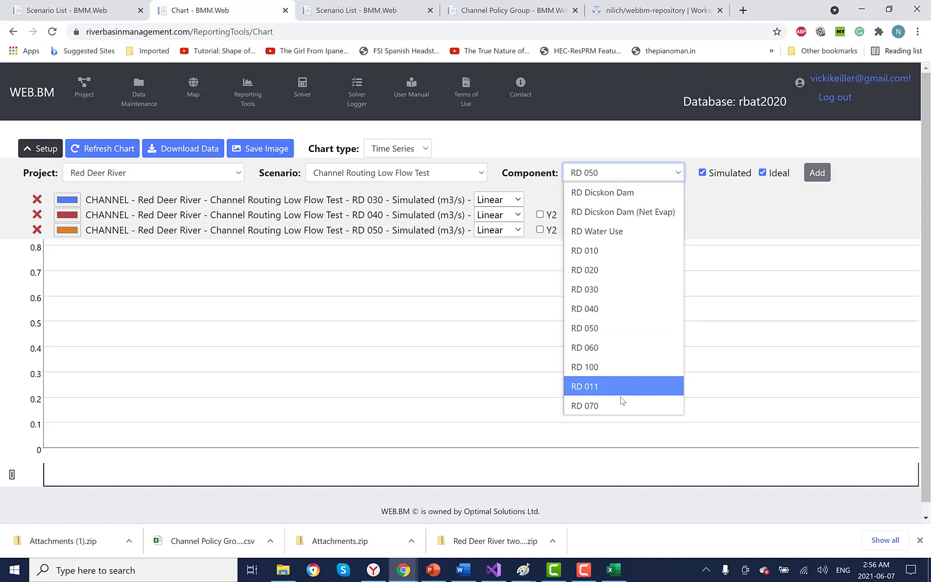
pyautogui.click(622, 404)
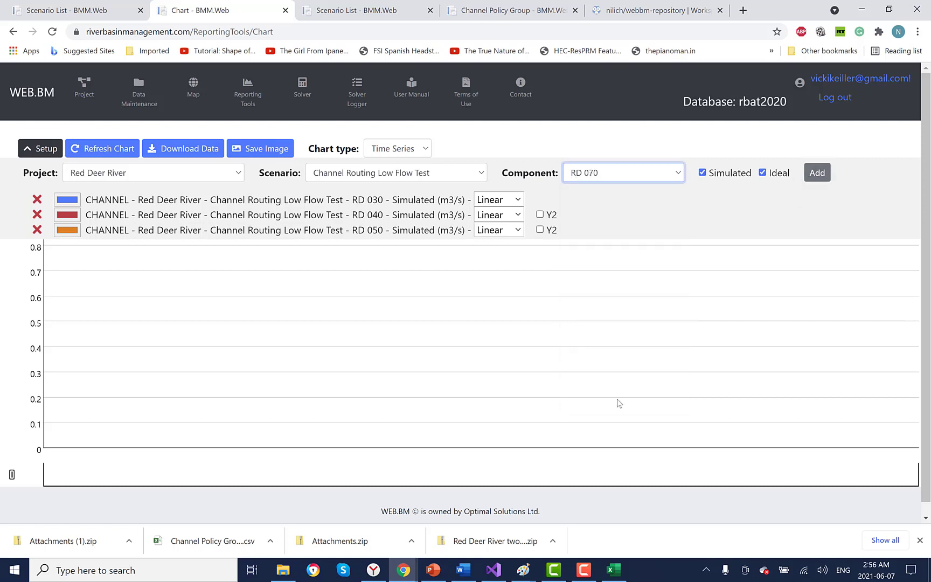
pyautogui.click(763, 173)
pyautogui.click(816, 172)
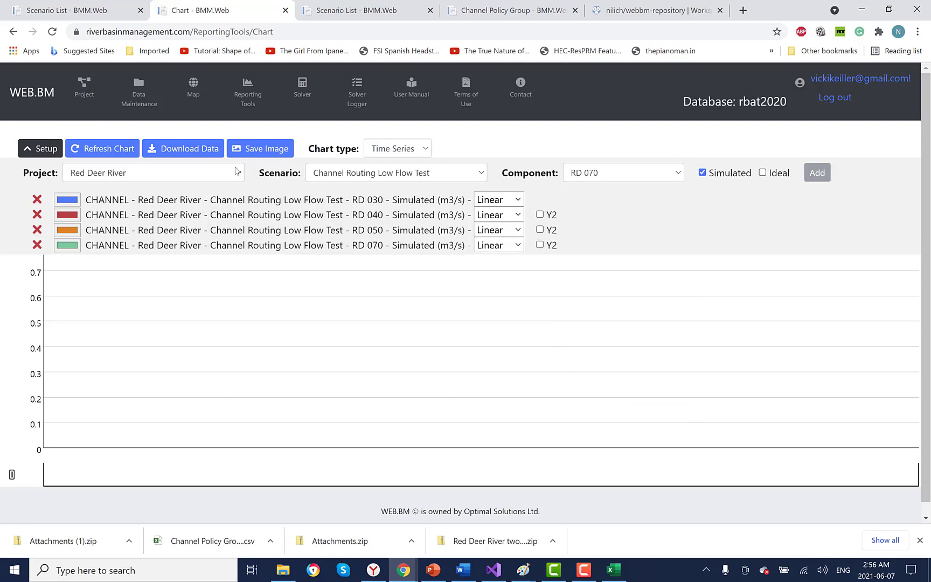
pyautogui.click(118, 155)
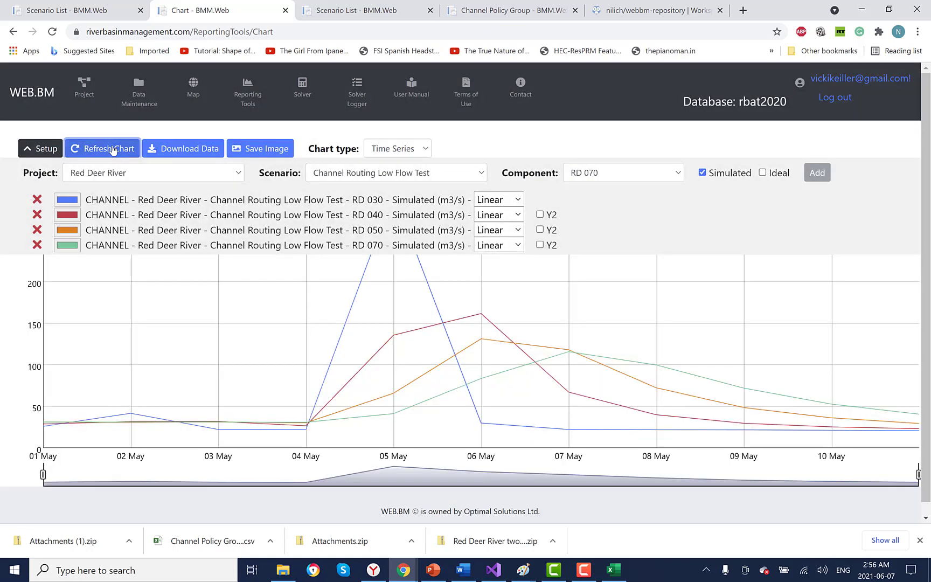
pyautogui.click(53, 155)
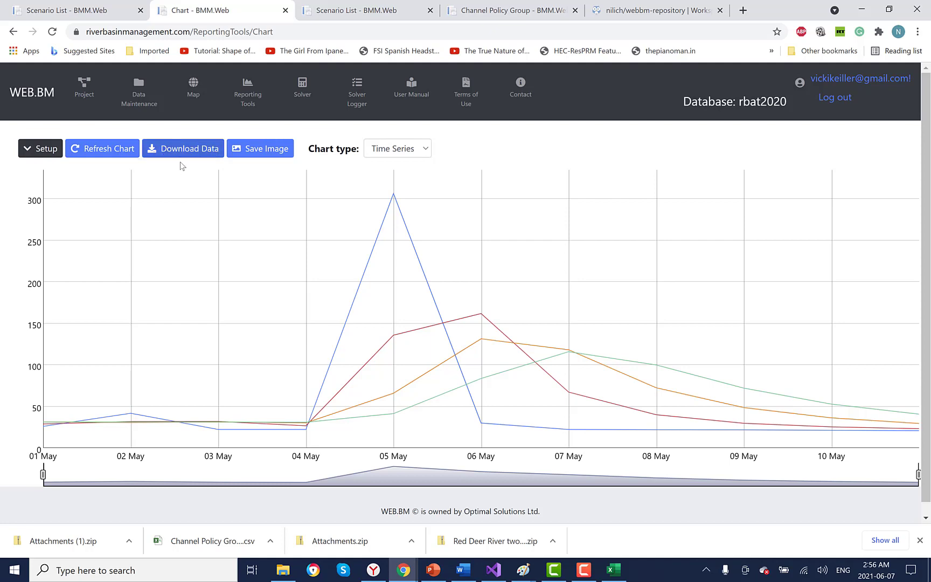
pyautogui.click(42, 150)
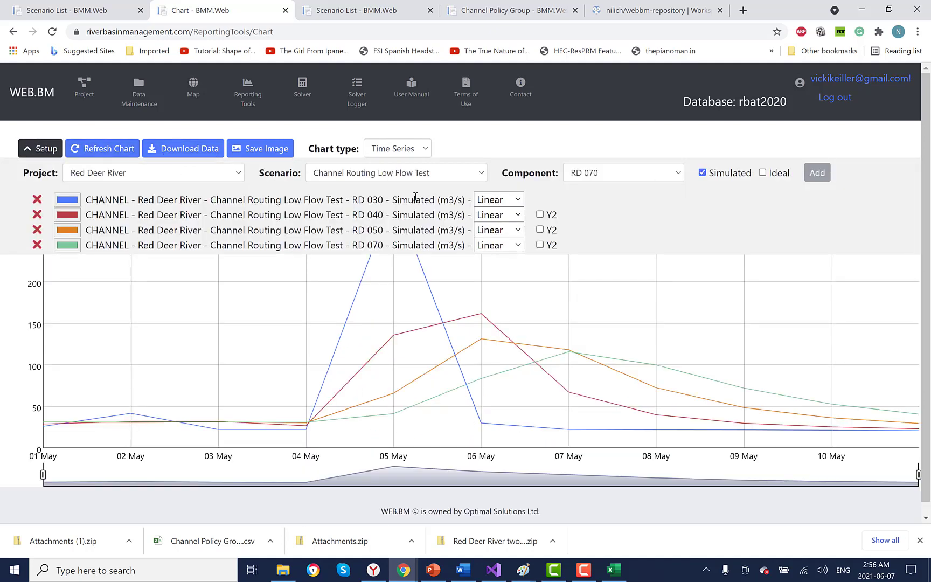
pyautogui.click(487, 202)
# Step: Switch the RD 030, 040, 050 and 070 series from Linear to Stepped and refresh the chart
pyautogui.click(494, 235)
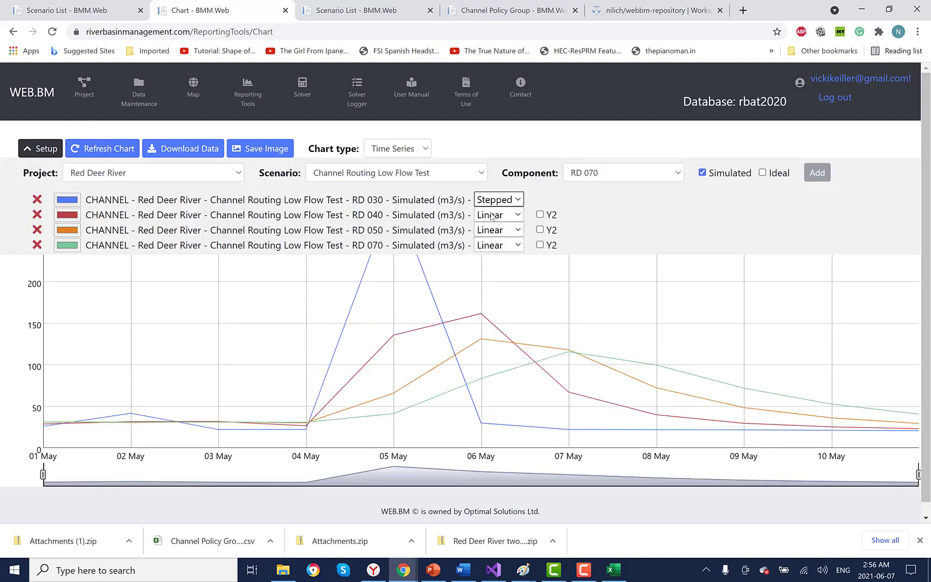
pyautogui.click(493, 215)
pyautogui.click(496, 249)
pyautogui.click(494, 232)
pyautogui.click(495, 266)
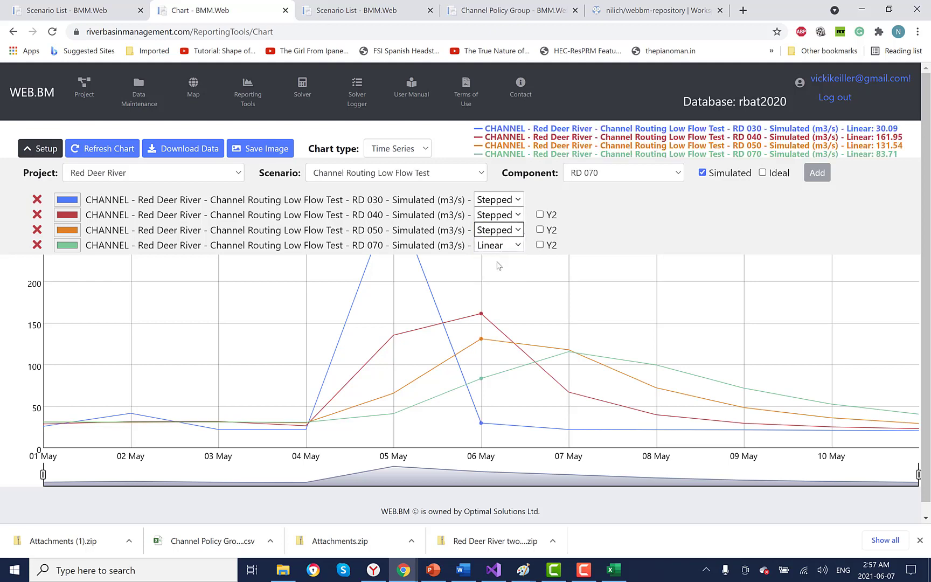
pyautogui.click(496, 247)
pyautogui.click(497, 282)
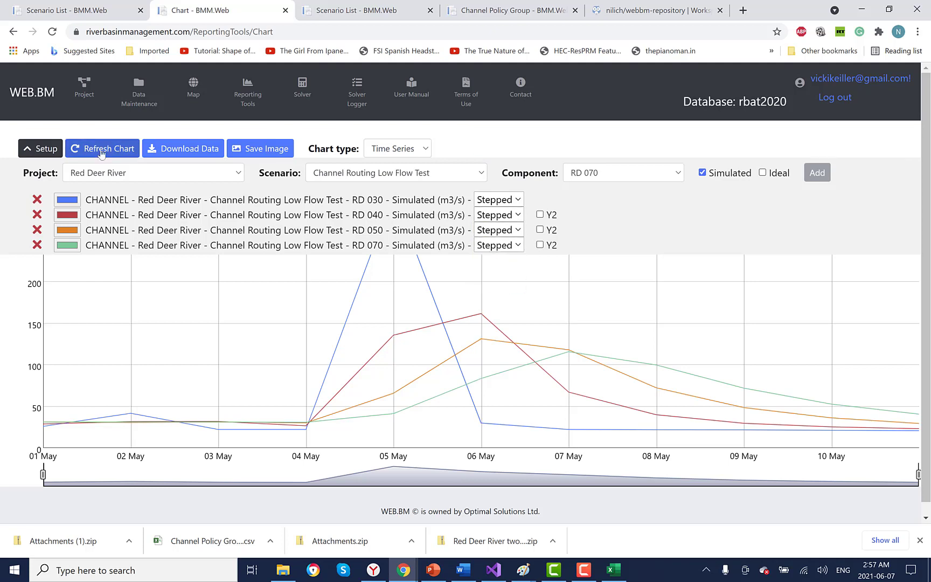
pyautogui.click(96, 148)
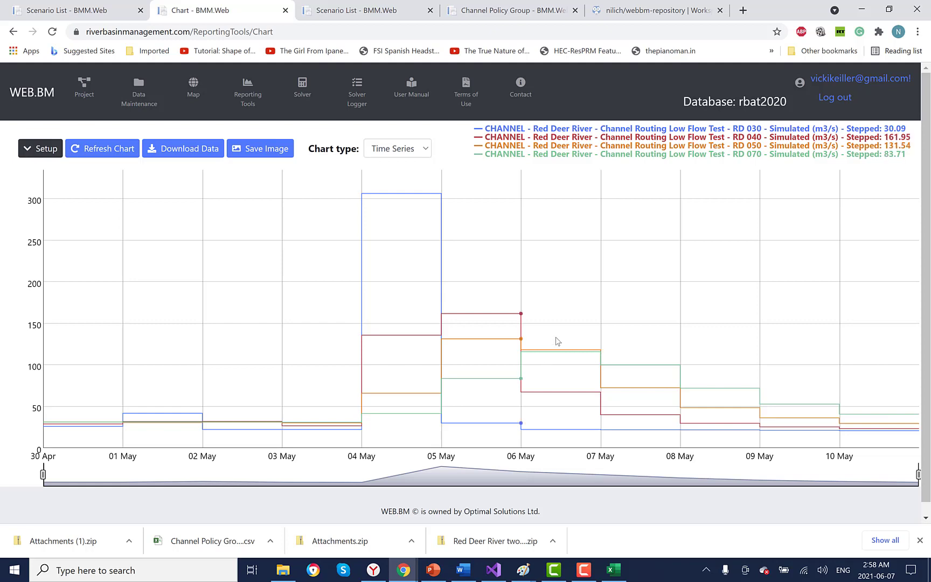
# Step: Go back to the Red Deer River project's Scenario List
pyautogui.click(84, 92)
pyautogui.click(86, 203)
pyautogui.click(35, 249)
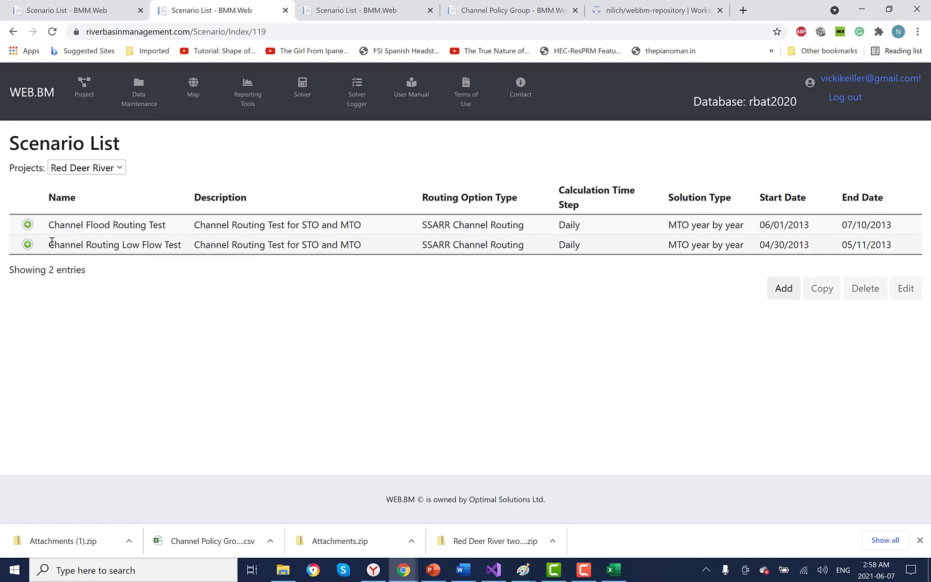
# Step: Assign RD 070 to the River Reaches policy group in the Channel Flood Routing Test scenario
pyautogui.click(28, 225)
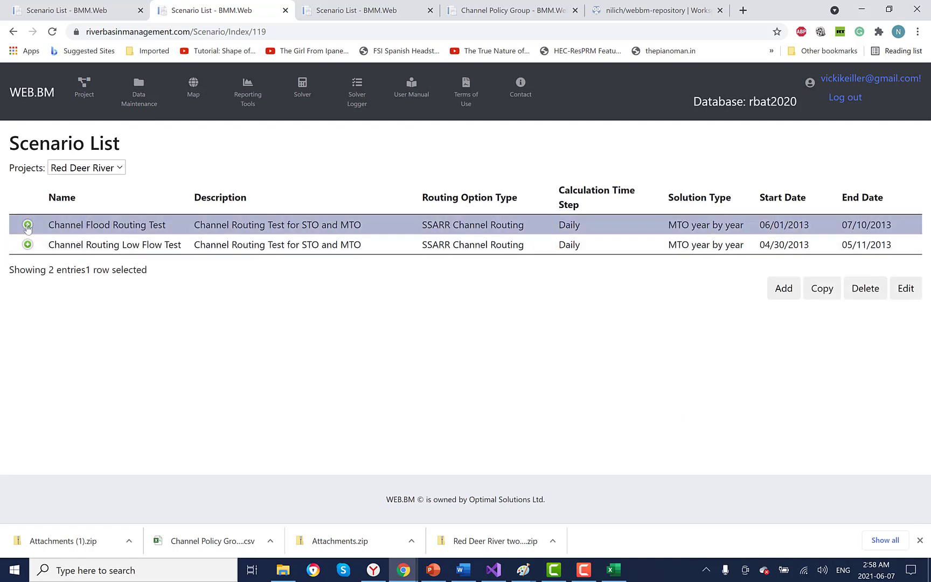
pyautogui.click(28, 225)
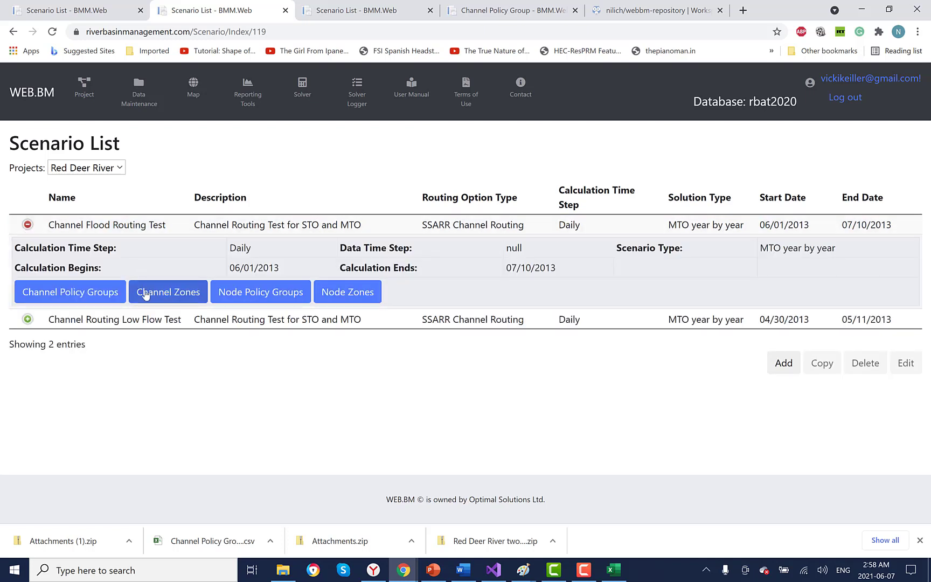
pyautogui.click(87, 293)
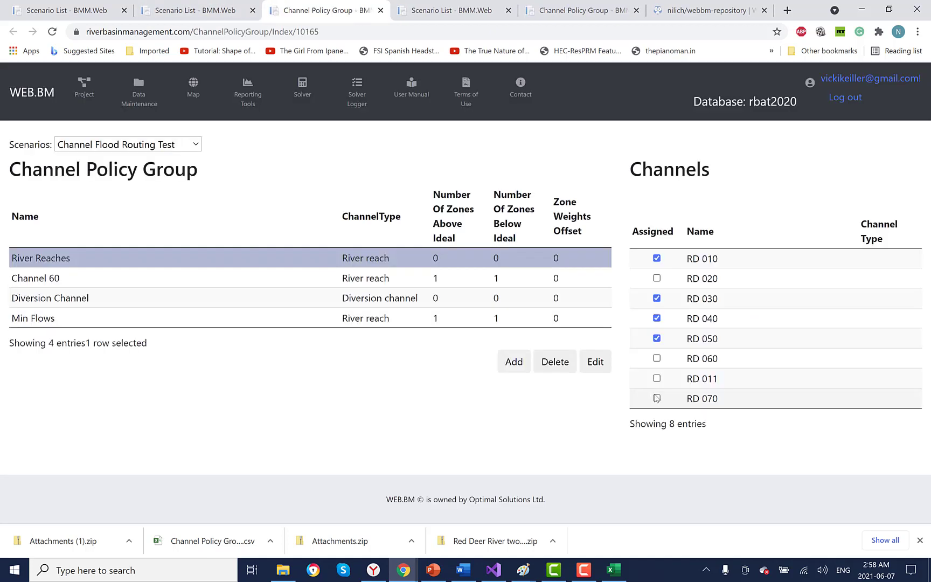
pyautogui.click(657, 398)
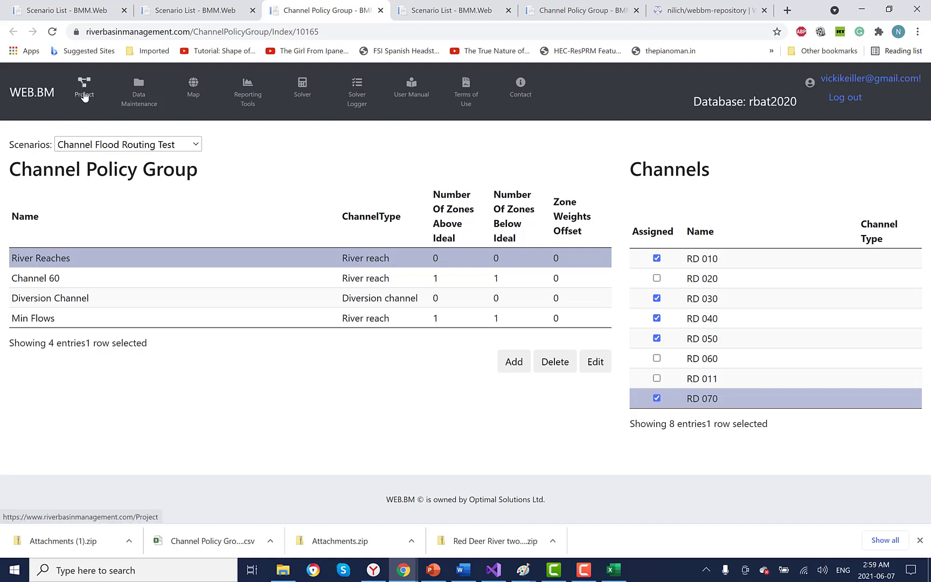
pyautogui.hotkey('ctrl', '1')
pyautogui.click(92, 293)
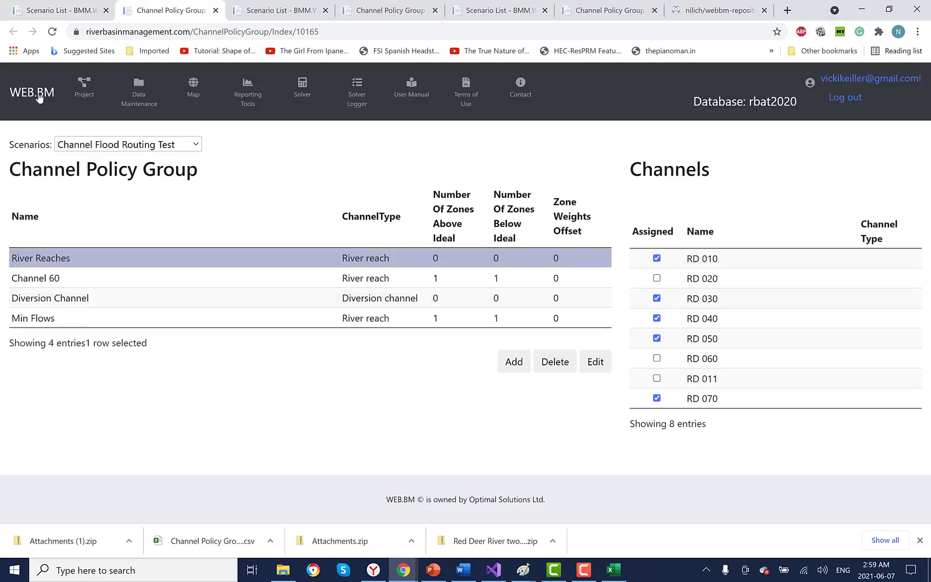
pyautogui.click(70, 10)
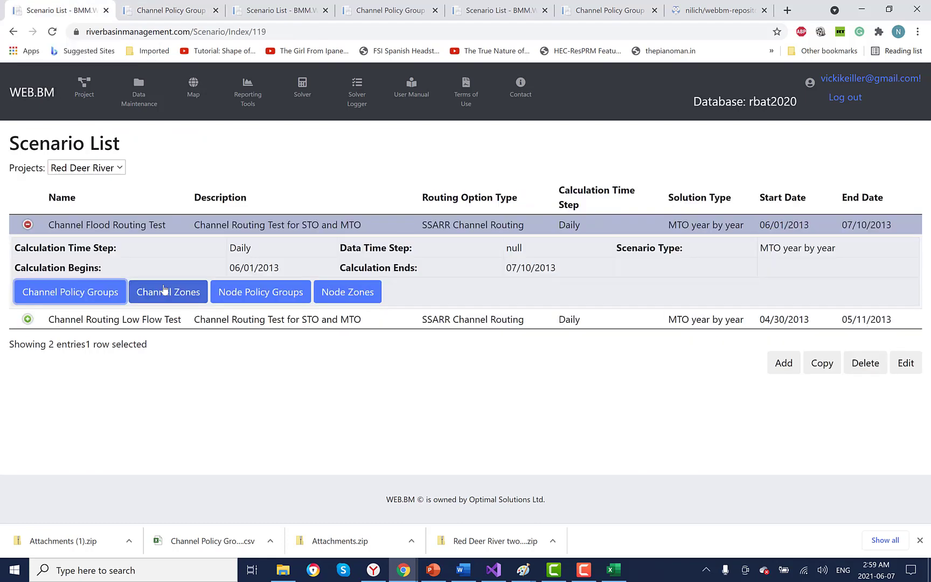
# Step: Paste and save RD 070's zone level of 8000 for 1948, day 1, then go to Solver
pyautogui.click(164, 290)
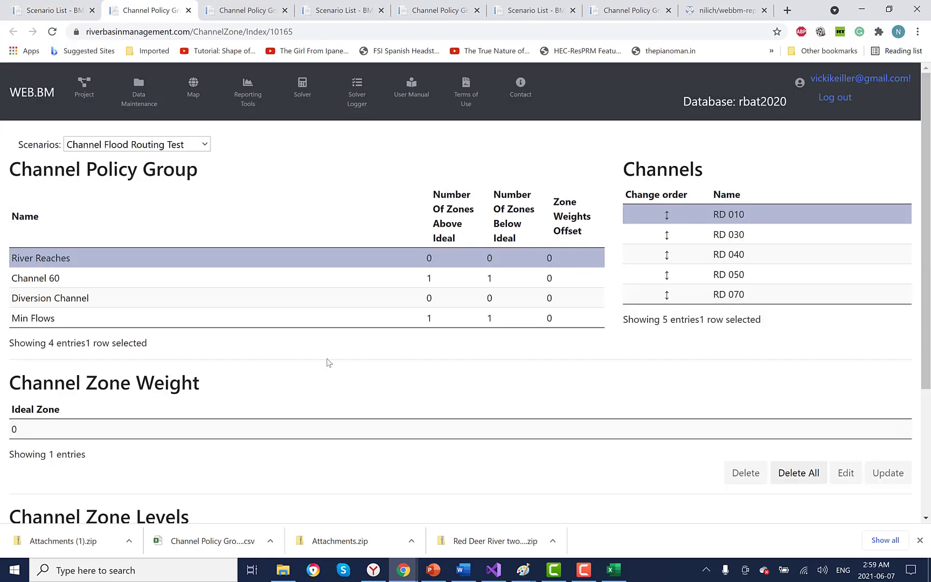
pyautogui.scroll(-5, 326, 359)
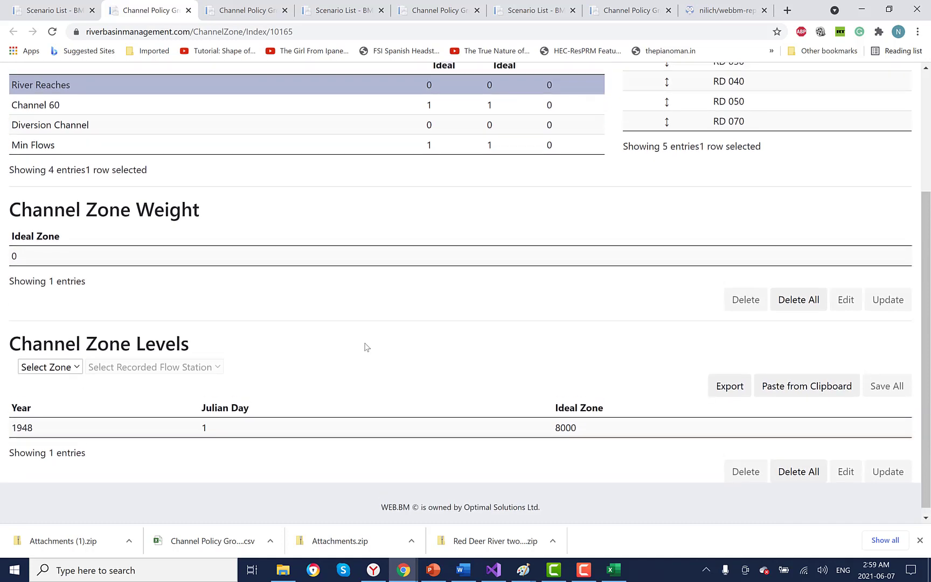
pyautogui.scroll(5, 366, 347)
pyautogui.click(708, 297)
pyautogui.scroll(-3, 707, 304)
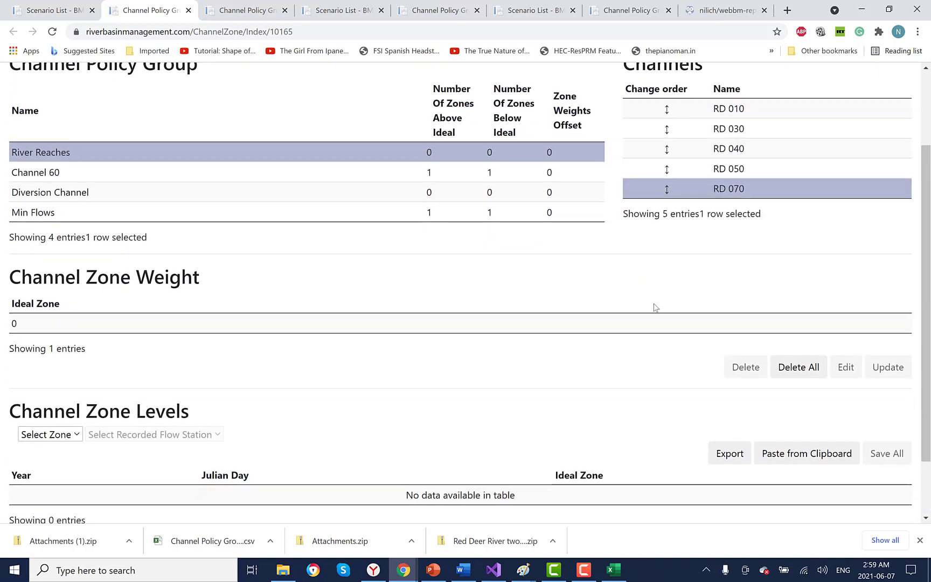
pyautogui.click(808, 379)
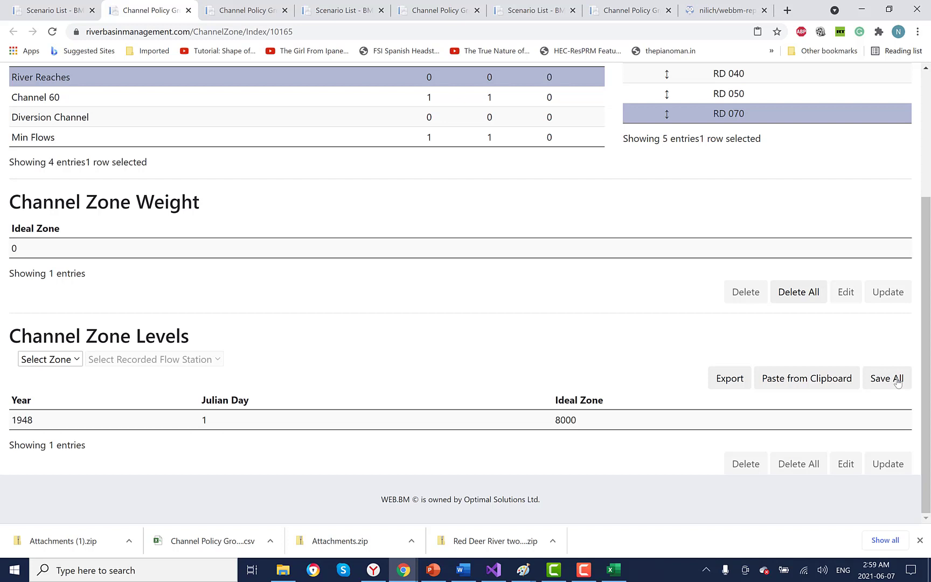
pyautogui.click(886, 379)
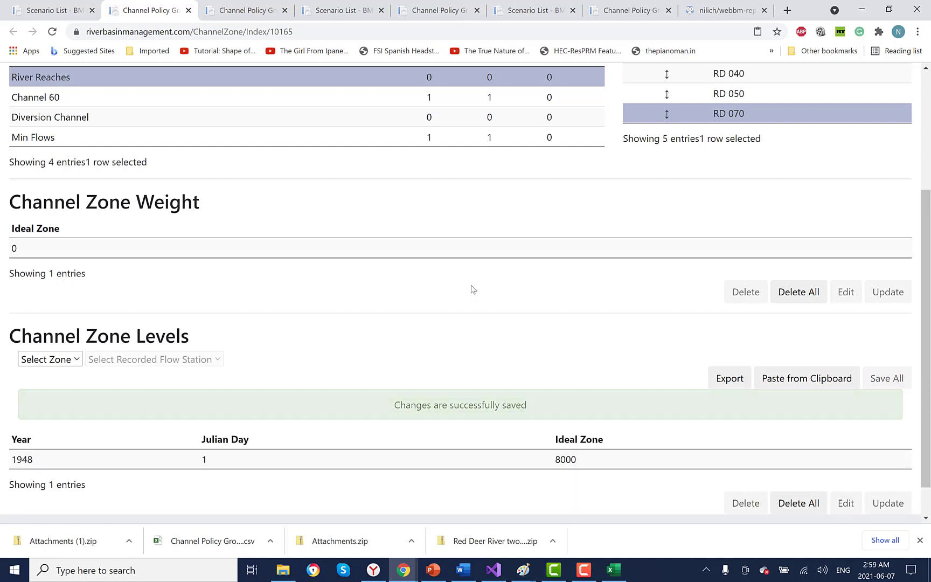
pyautogui.scroll(4, 279, 210)
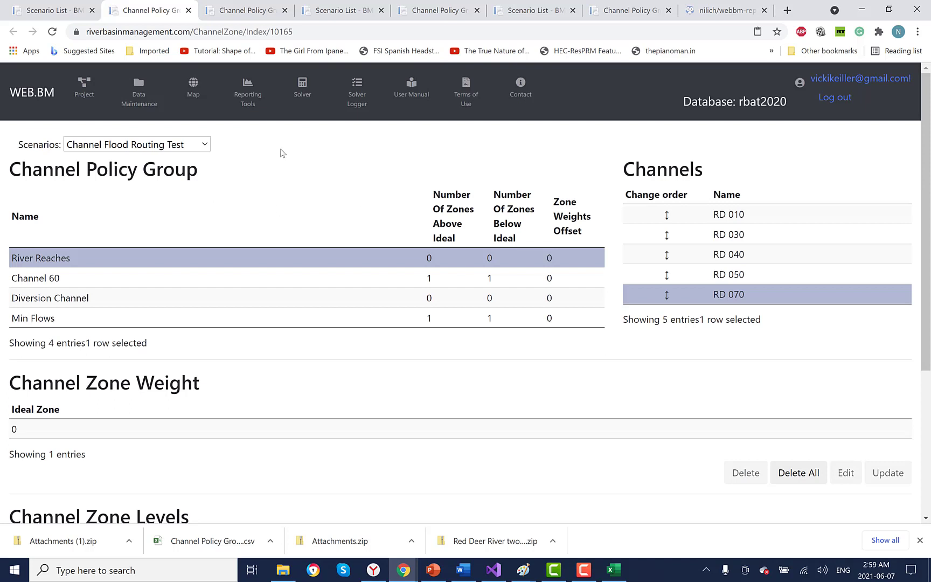
pyautogui.click(298, 91)
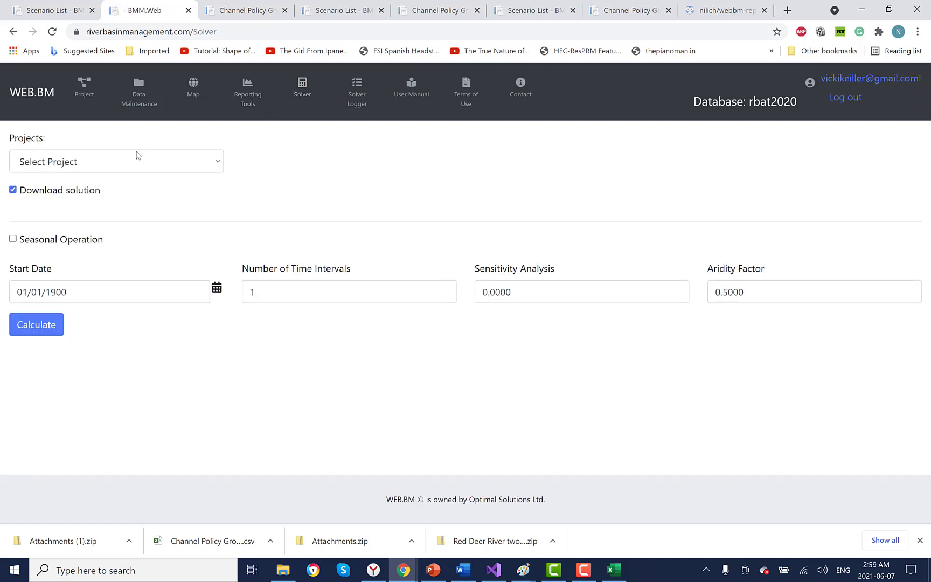
# Step: Calculate the Channel Flood Routing Test scenario of the Red Deer River project, then open Reporting Tools
pyautogui.click(137, 159)
pyautogui.click(143, 198)
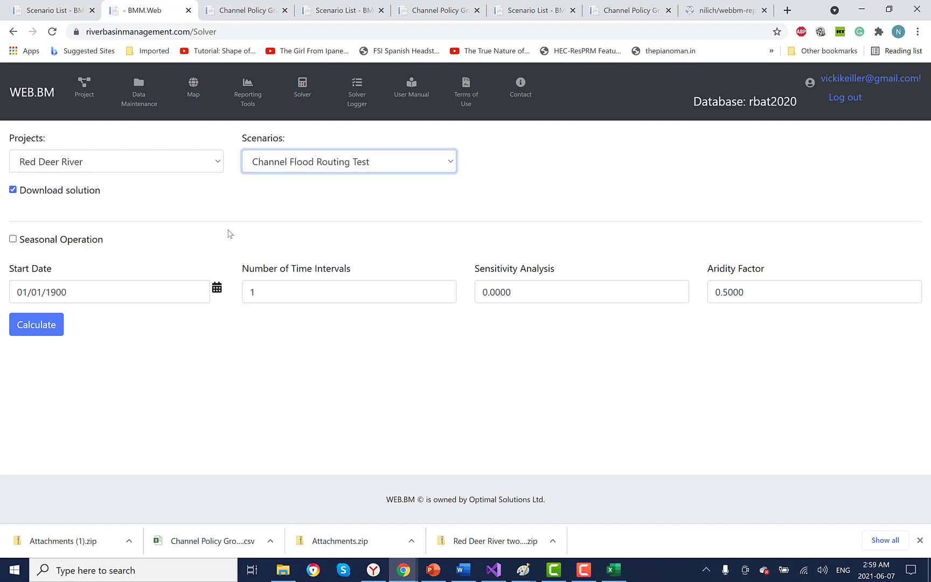
pyautogui.click(36, 328)
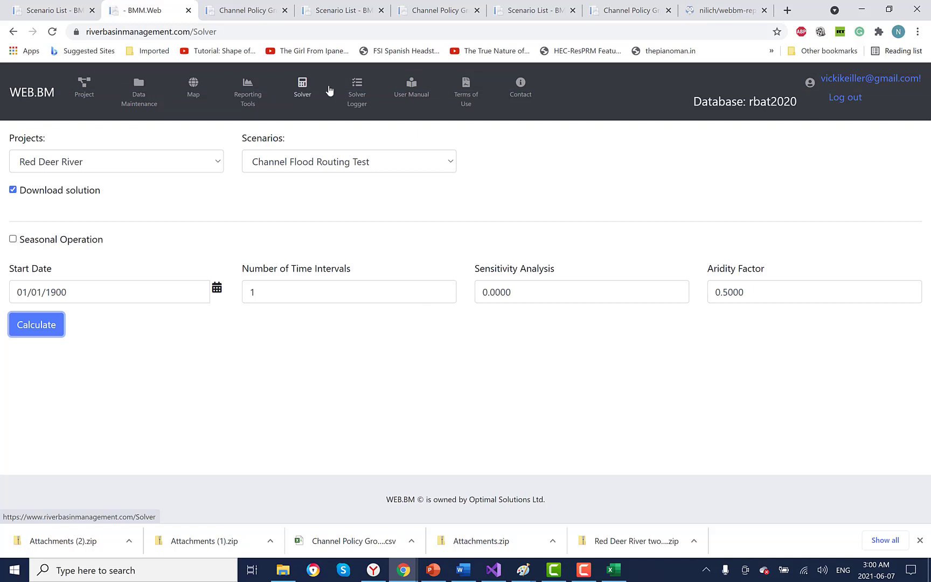
pyautogui.click(248, 92)
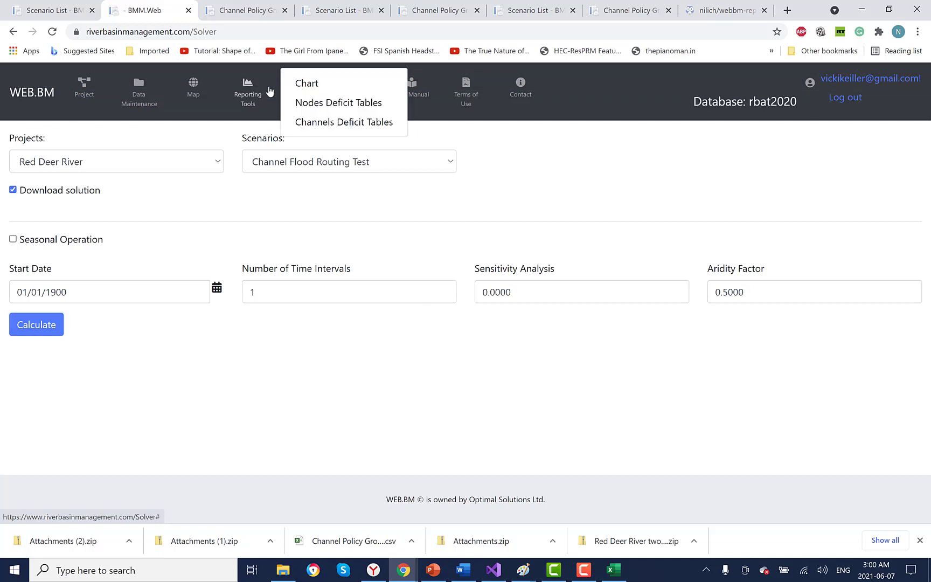
# Step: Set the chart to the Red Deer River project and Channel Flood Routing Test scenario
pyautogui.click(307, 84)
pyautogui.click(43, 148)
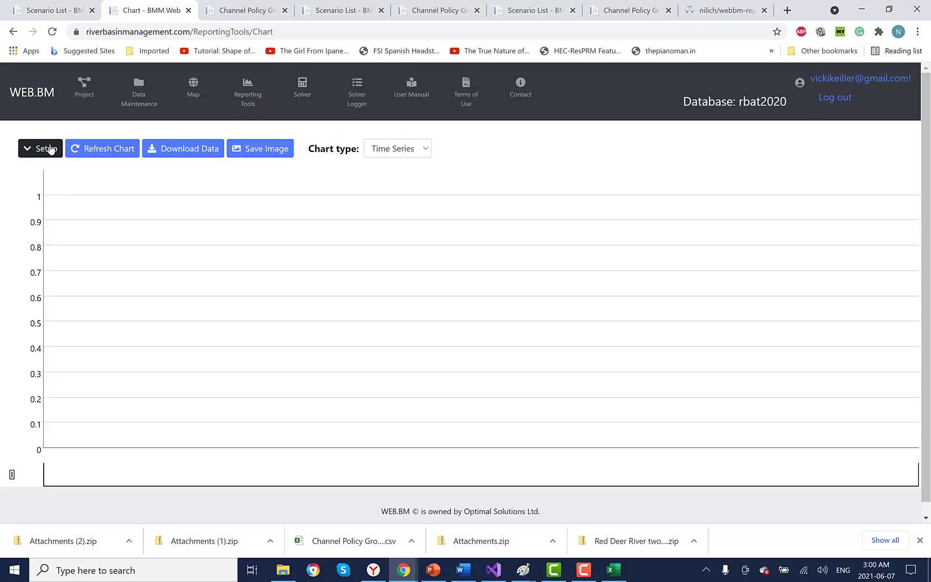
pyautogui.click(132, 173)
pyautogui.click(136, 210)
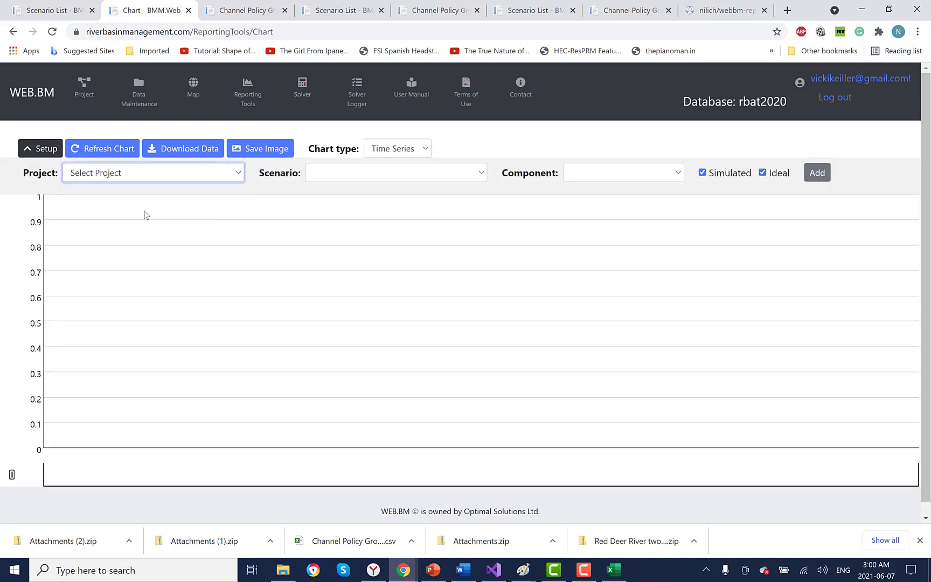
pyautogui.click(465, 175)
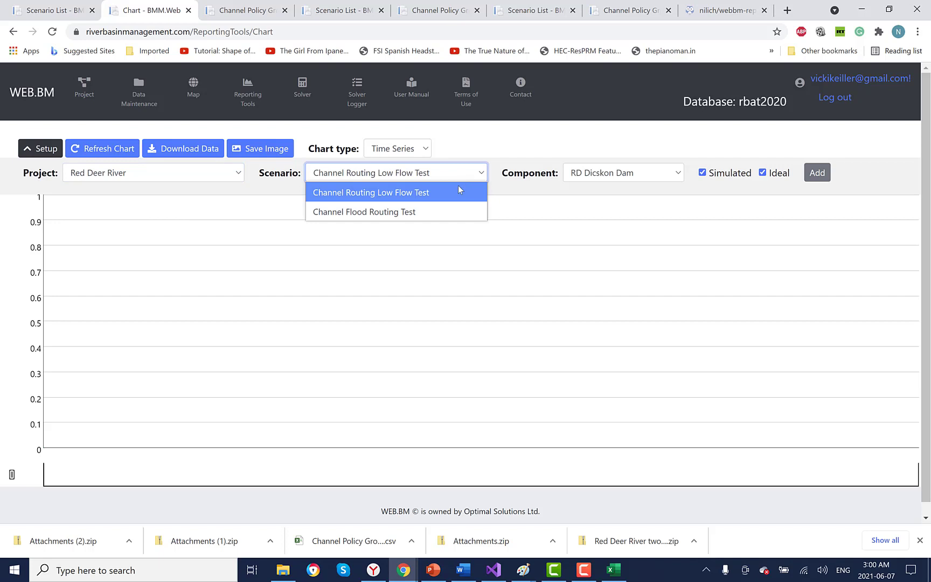
pyautogui.click(438, 212)
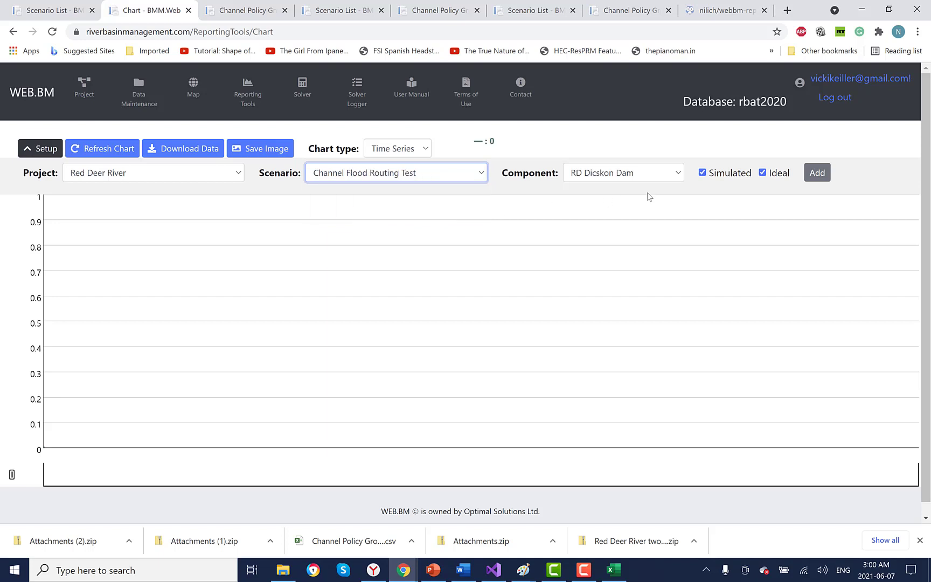
# Step: Add simulated-only flow series for RD 030, RD 040 and RD 050 and refresh the chart
pyautogui.click(670, 175)
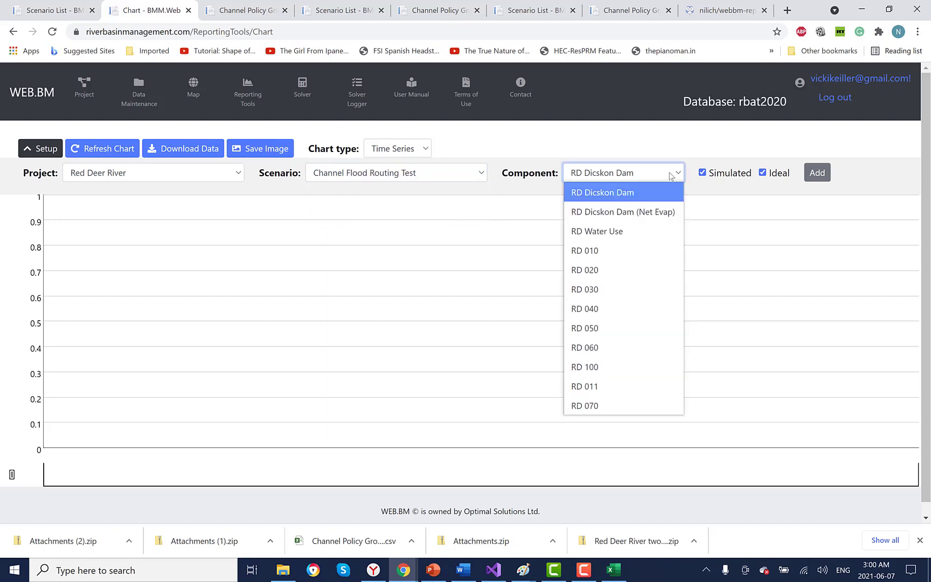
pyautogui.click(621, 290)
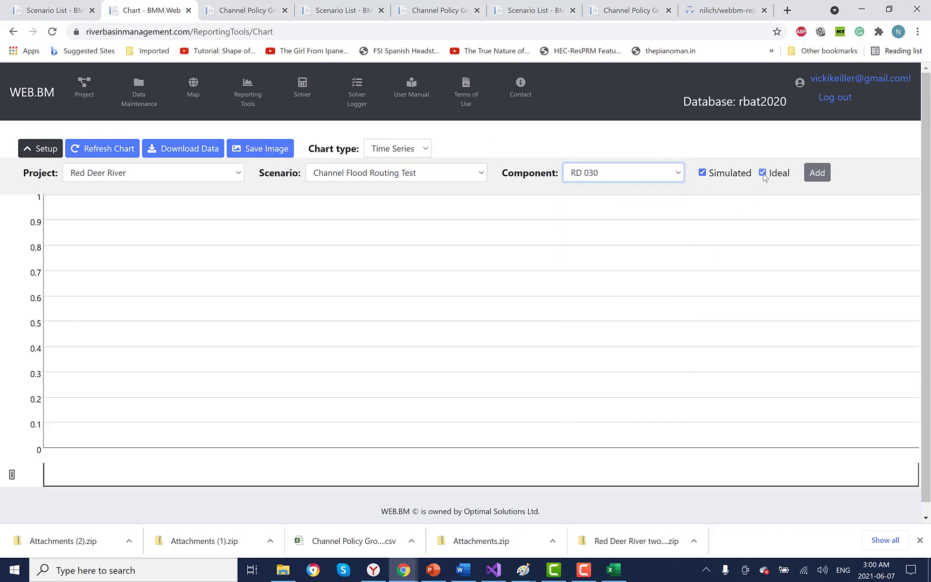
pyautogui.click(817, 172)
pyautogui.click(623, 172)
pyautogui.click(612, 303)
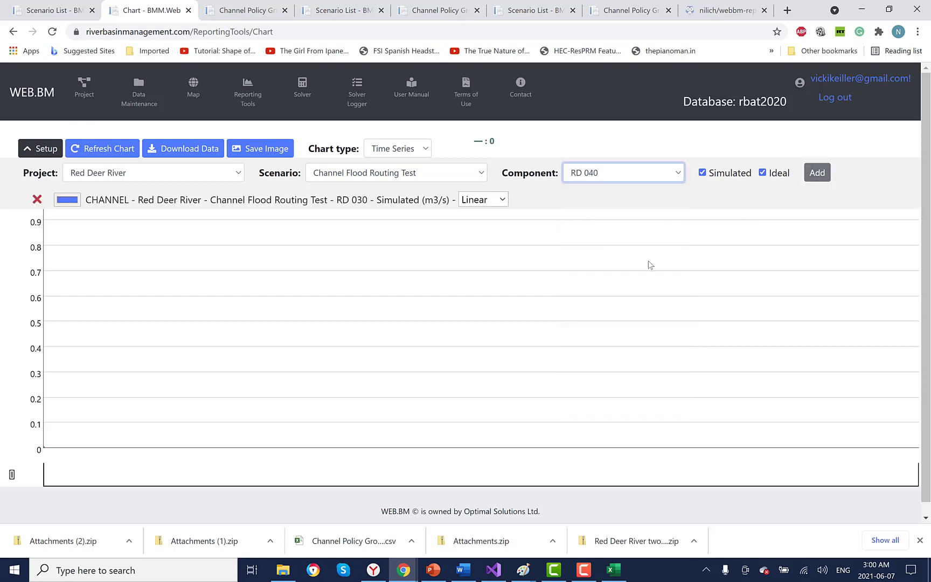
pyautogui.click(762, 172)
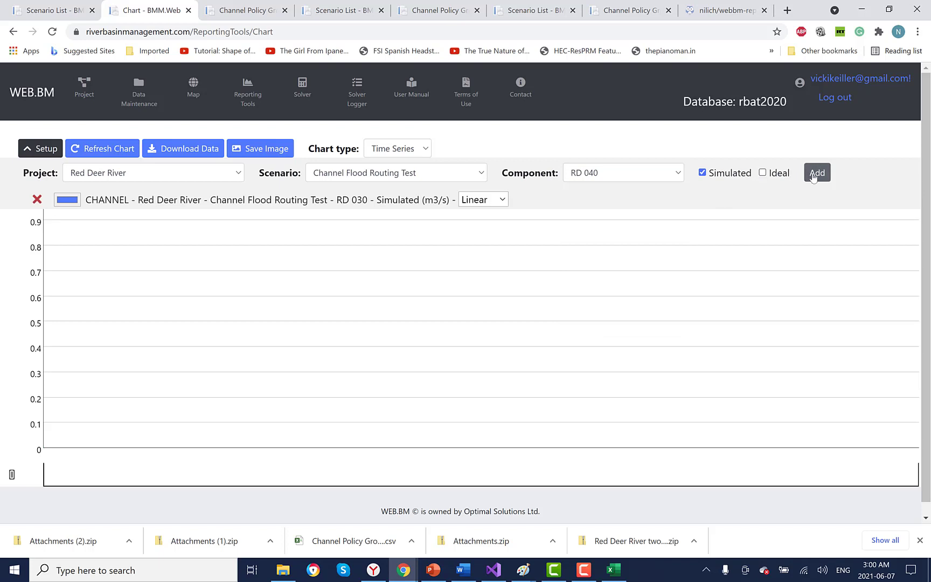
pyautogui.click(814, 175)
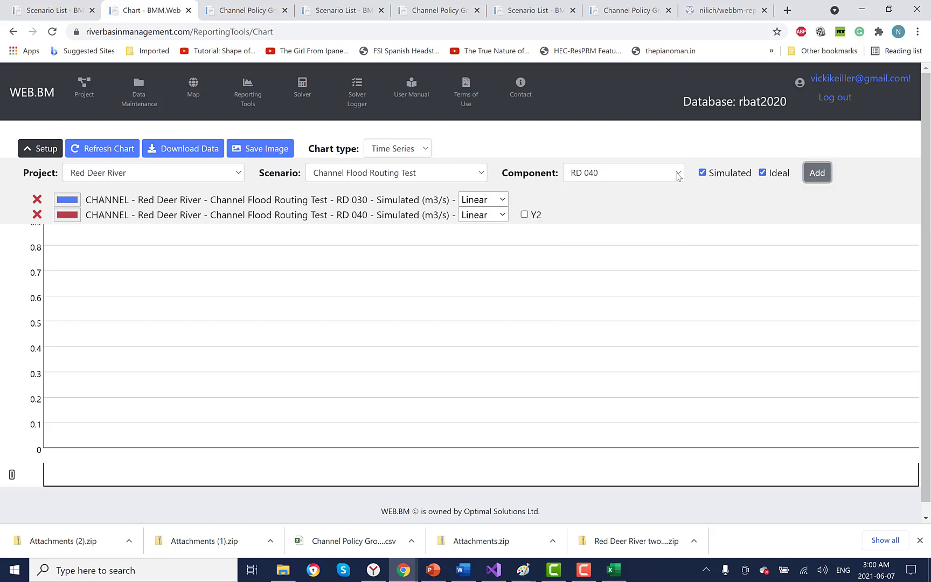
pyautogui.click(678, 173)
pyautogui.click(604, 325)
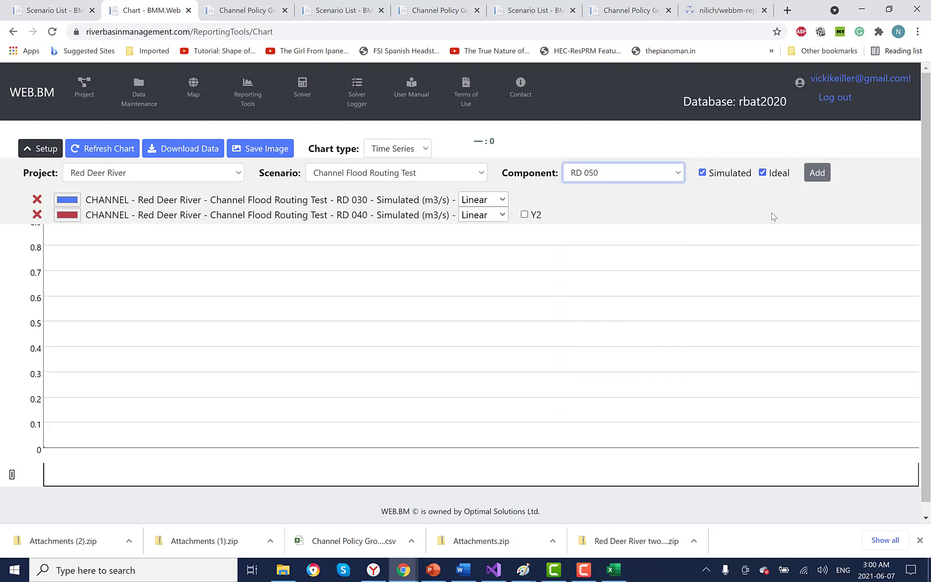
pyautogui.click(762, 172)
pyautogui.click(815, 174)
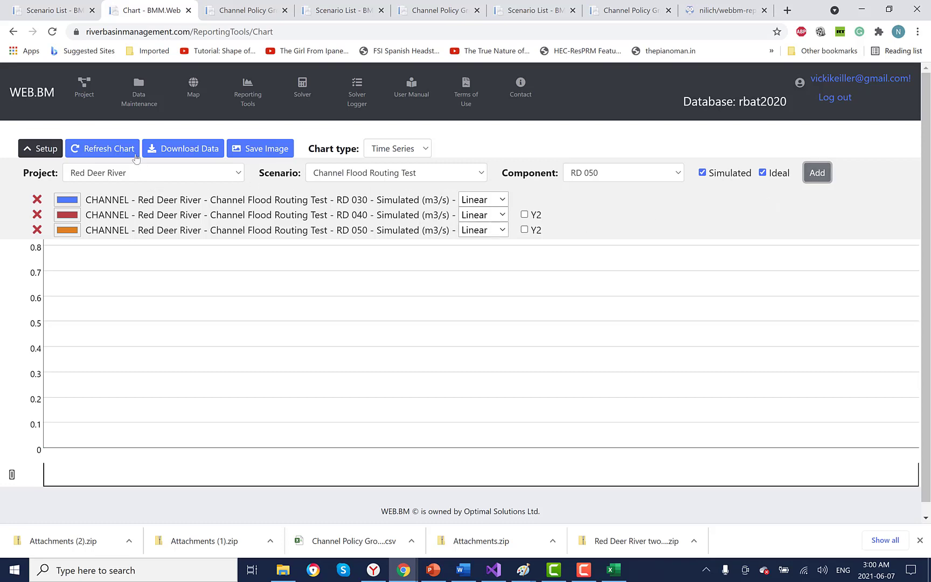
pyautogui.click(95, 153)
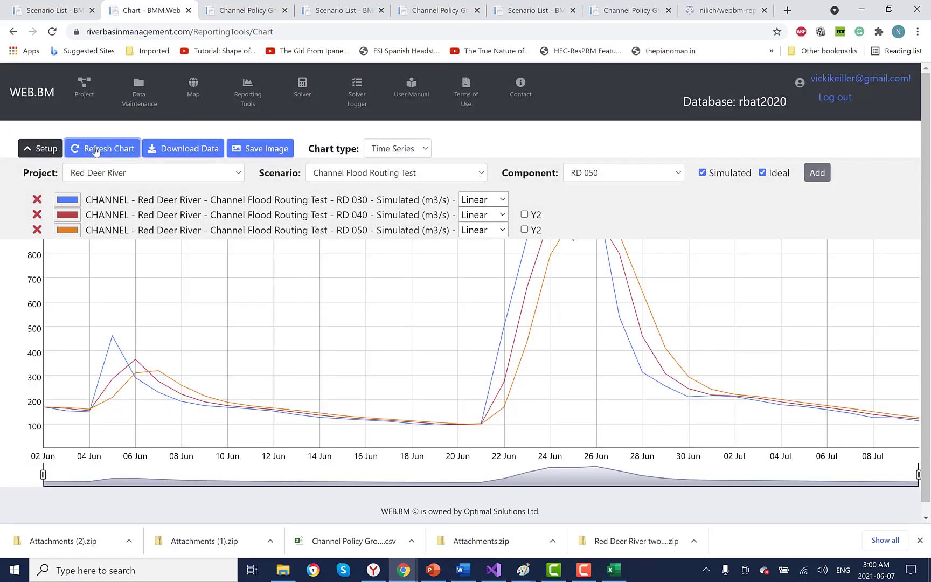
# Step: Collapse the chart Setup panel to enlarge the flow plot
pyautogui.click(29, 153)
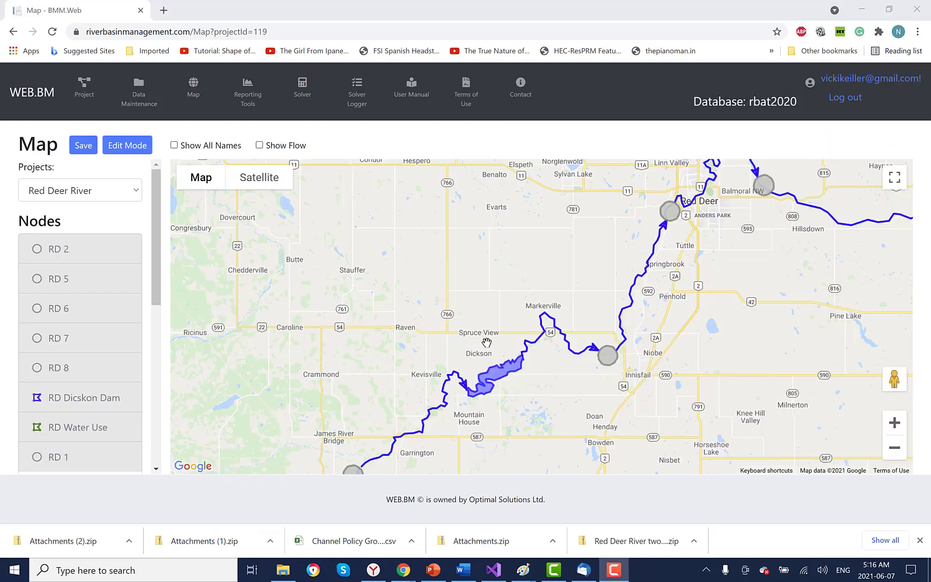
# Step: Chart RD Dicskon Dam's simulated and ideal levels from its map menu, hiding the Setup panel
pyautogui.rightClick(496, 376)
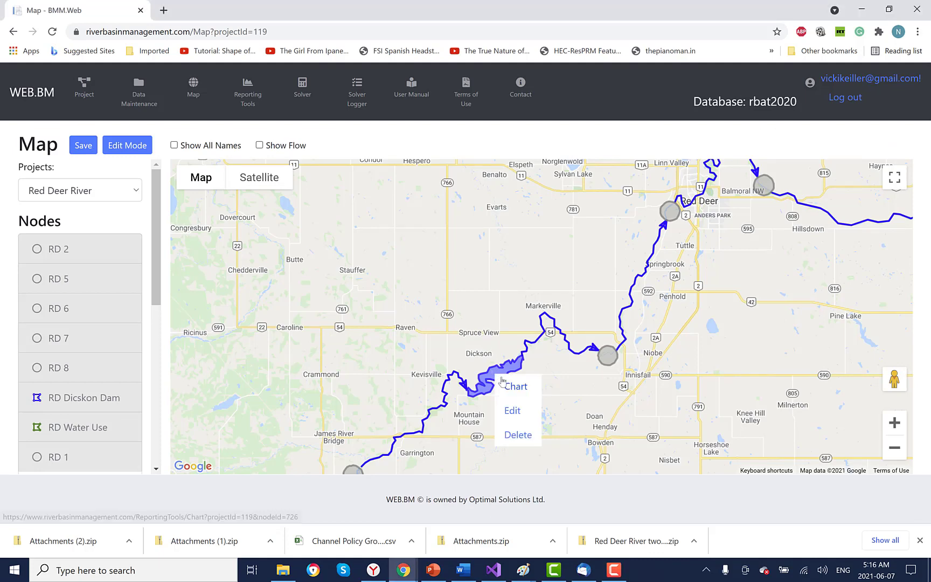
pyautogui.click(513, 387)
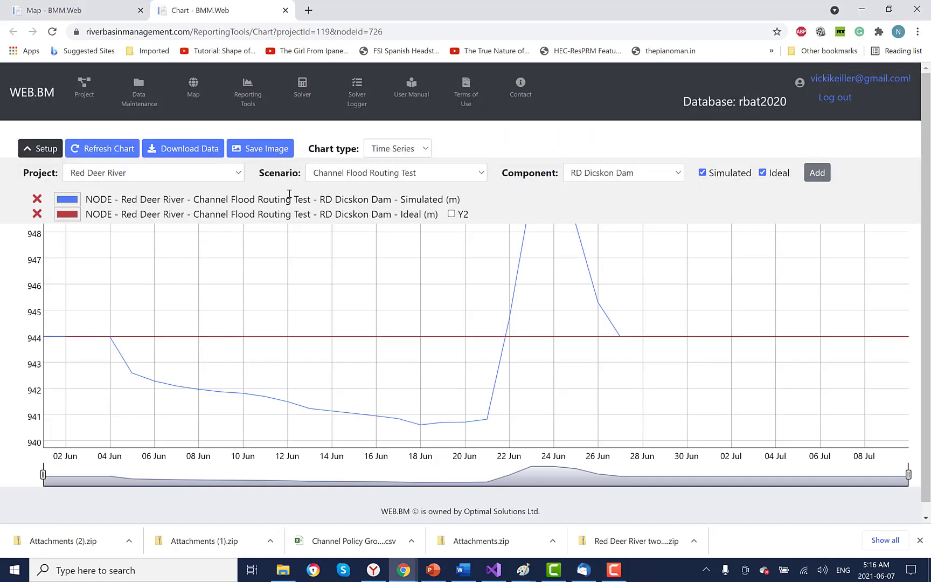
pyautogui.click(40, 151)
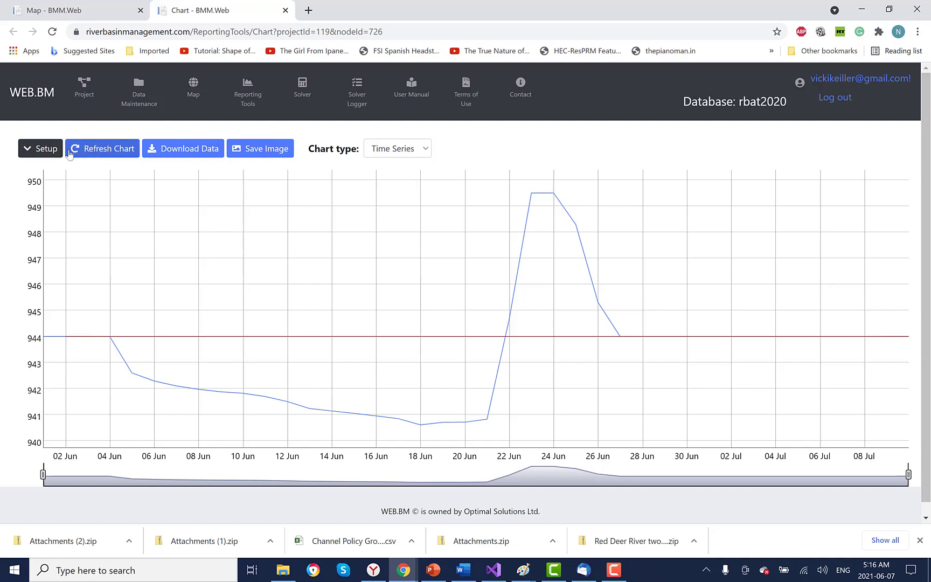
# Step: Overlay RD 040's simulated flow as a stepped line on the Y2 axis and refresh
pyautogui.click(48, 150)
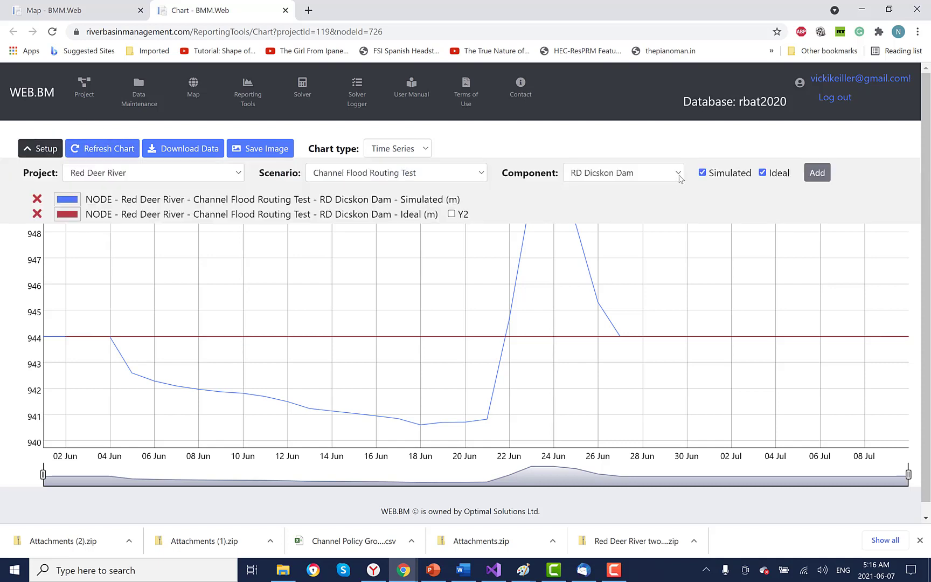
pyautogui.click(676, 173)
pyautogui.click(627, 308)
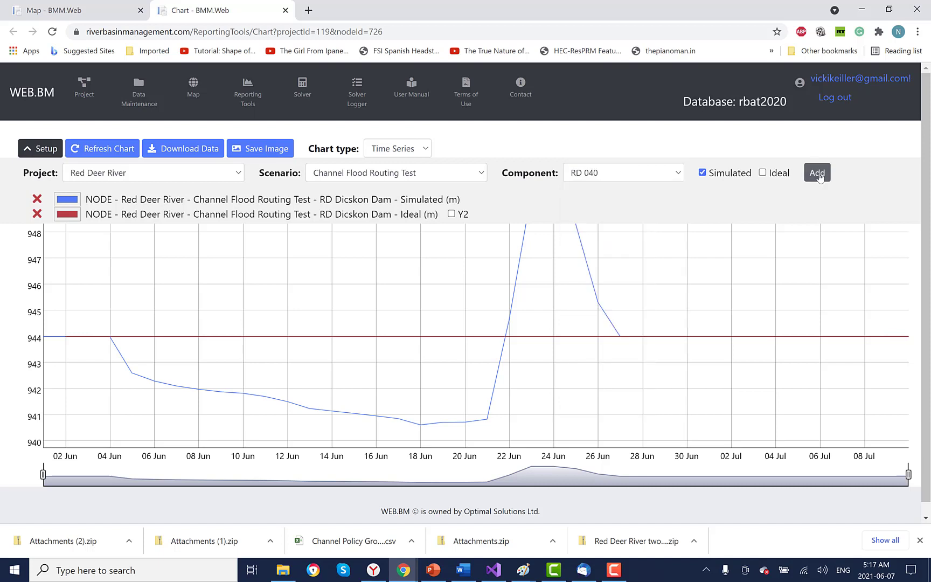
pyautogui.click(817, 173)
pyautogui.click(500, 233)
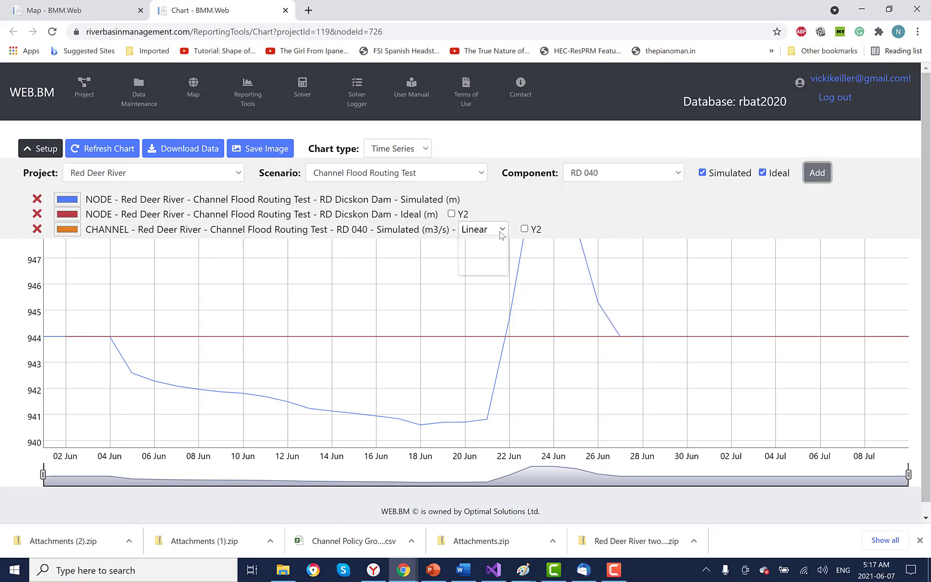
pyautogui.click(480, 264)
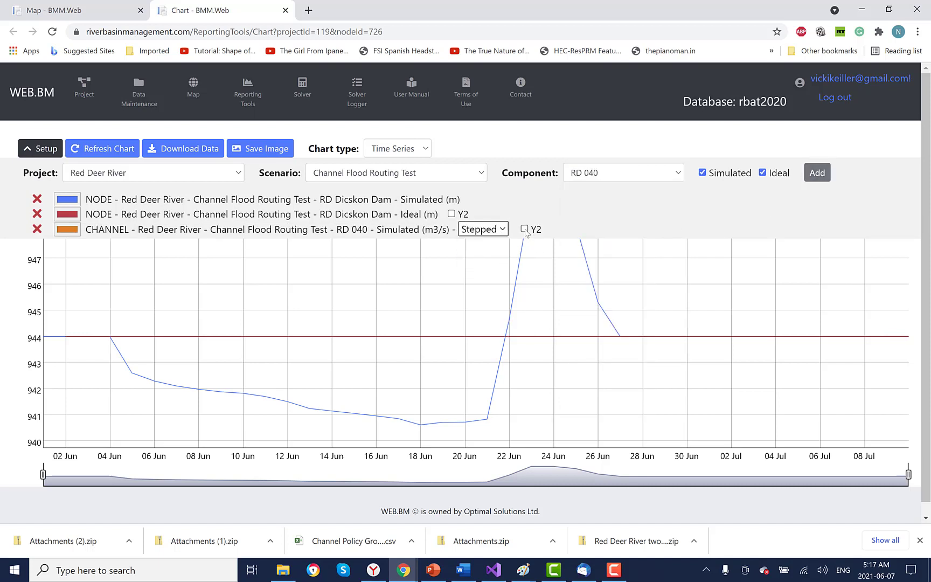
pyautogui.click(524, 228)
pyautogui.click(86, 149)
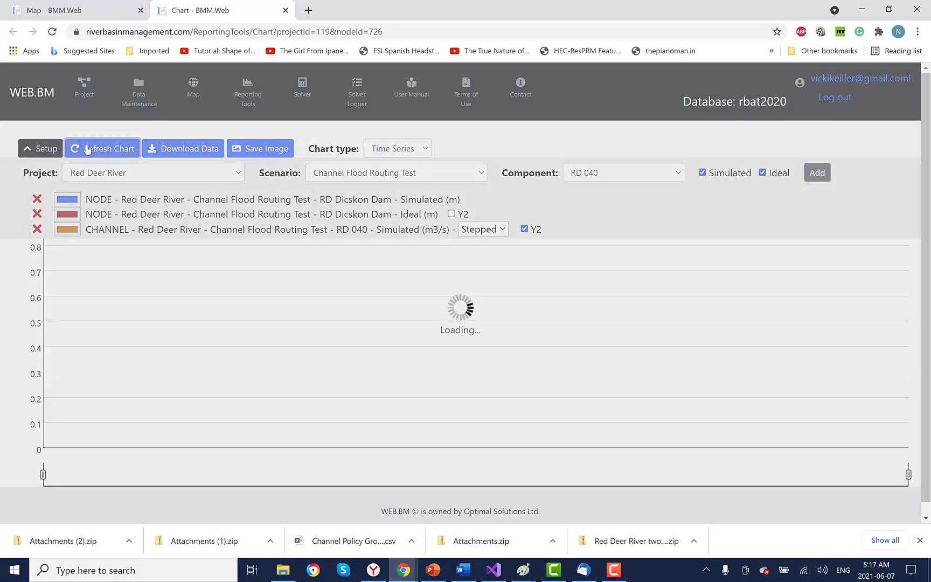
pyautogui.click(42, 149)
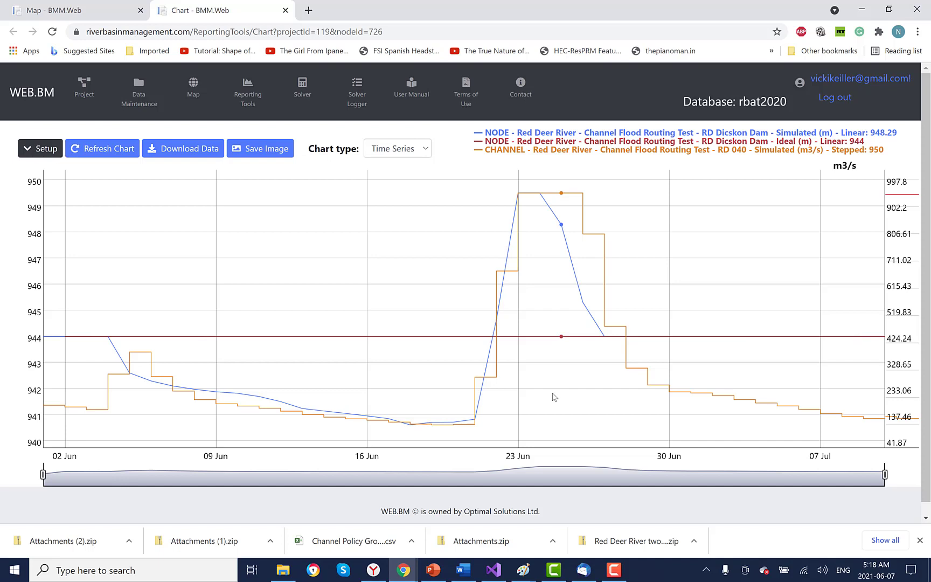
pyautogui.click(614, 571)
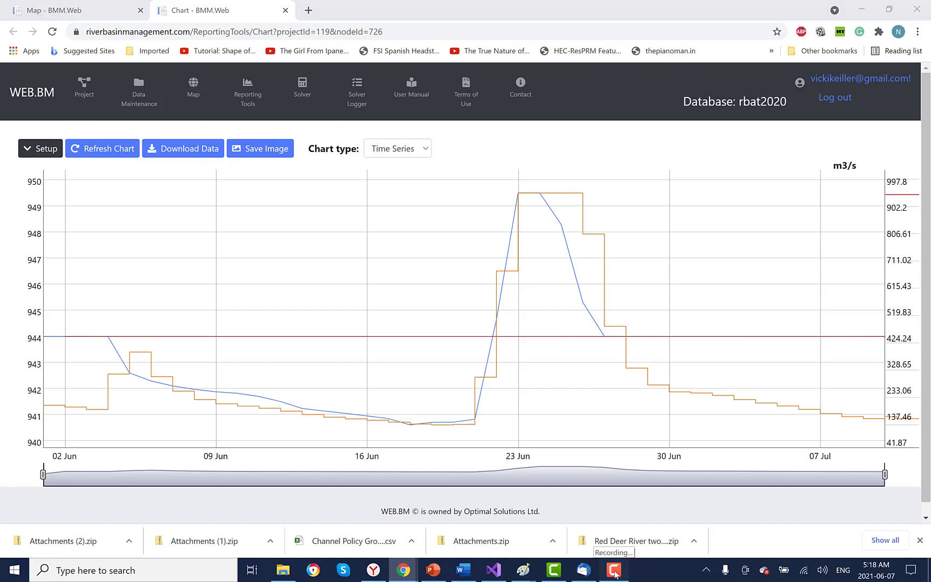